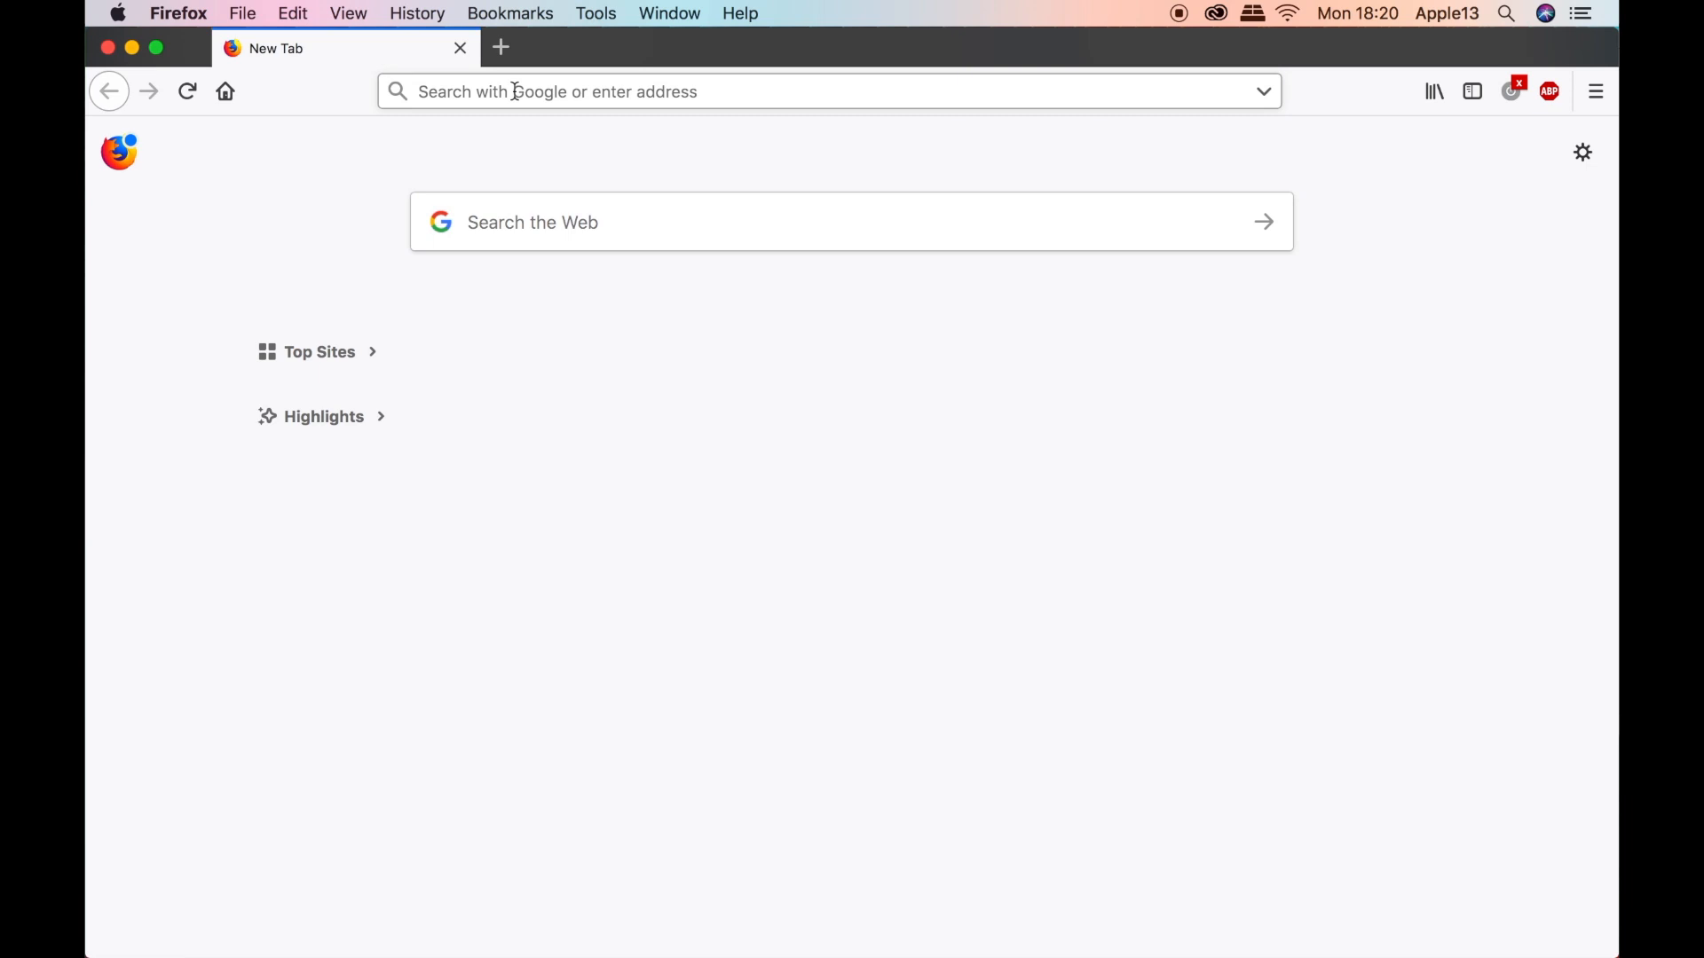
# Step: Go to the Audacity website and open its Mac download page
pyautogui.click(514, 91)
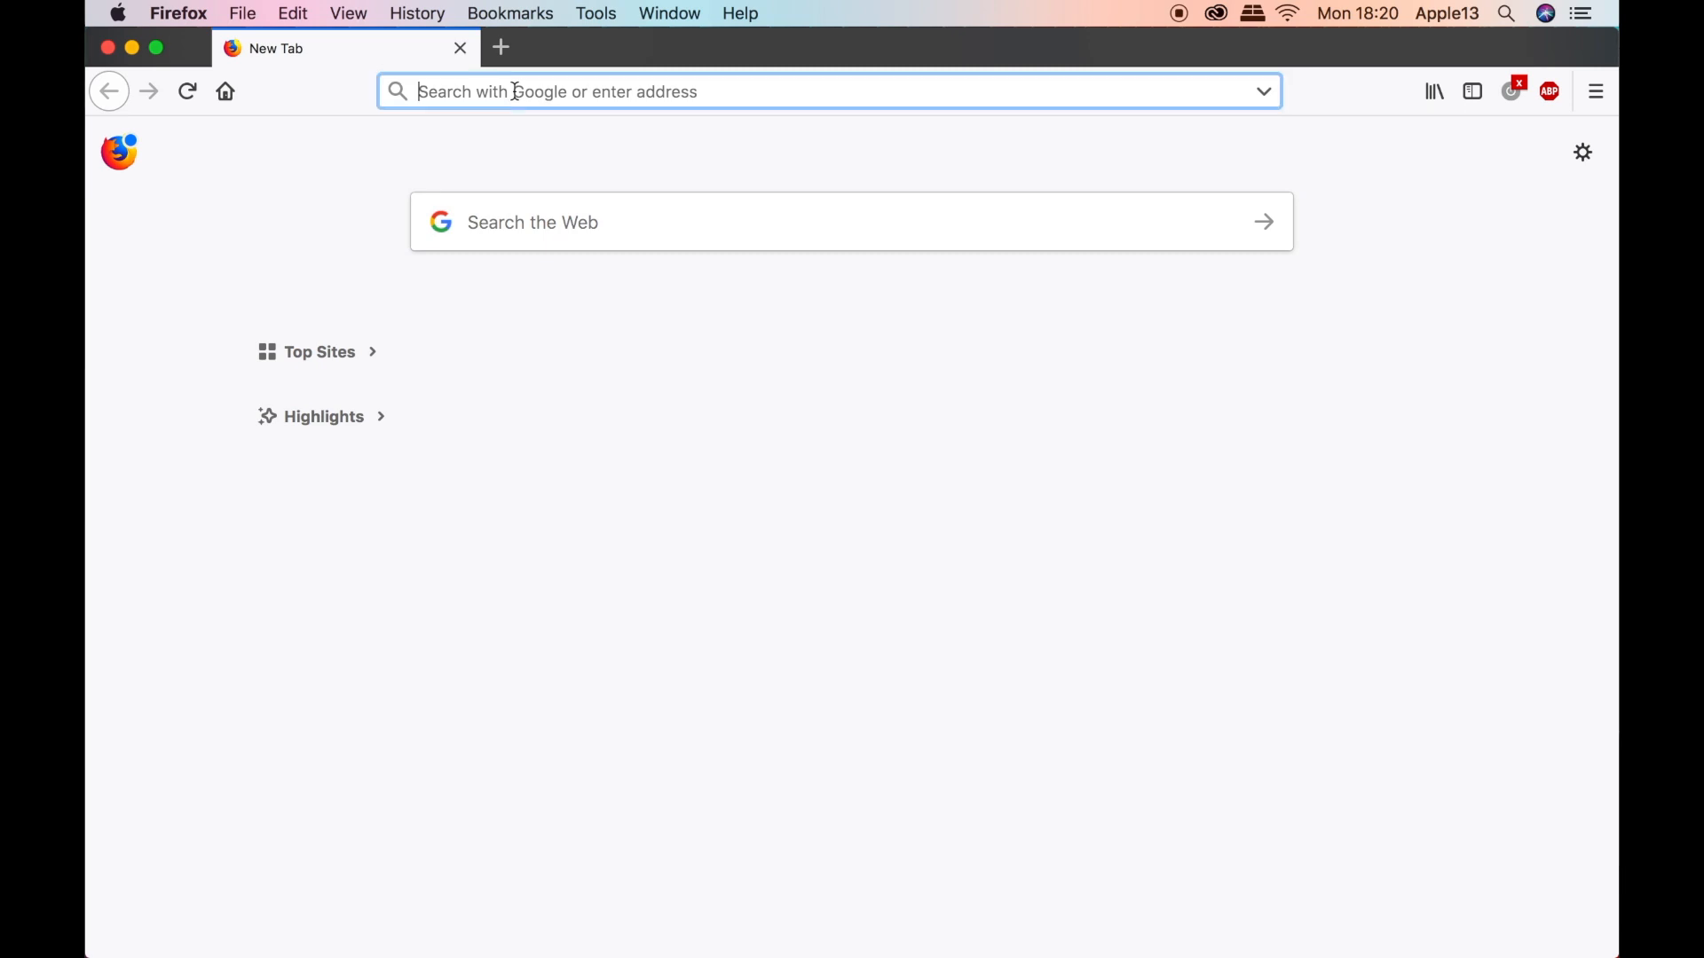
pyautogui.write('audacityteam.org')
pyautogui.press('Return')
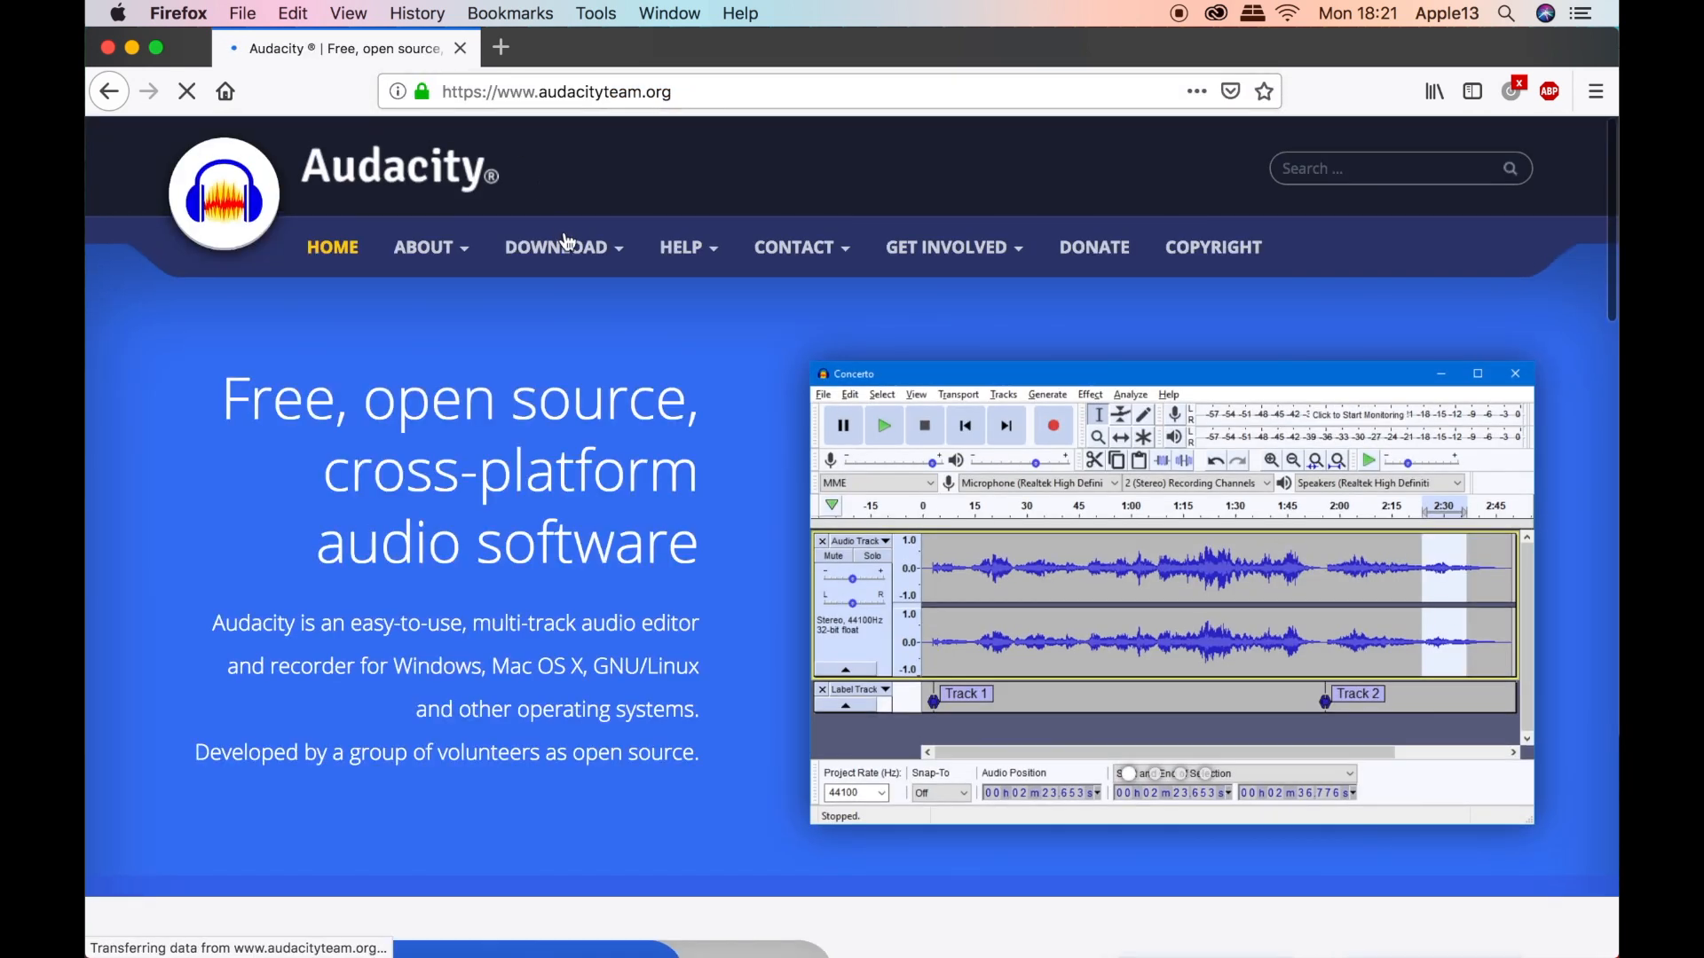
pyautogui.click(572, 256)
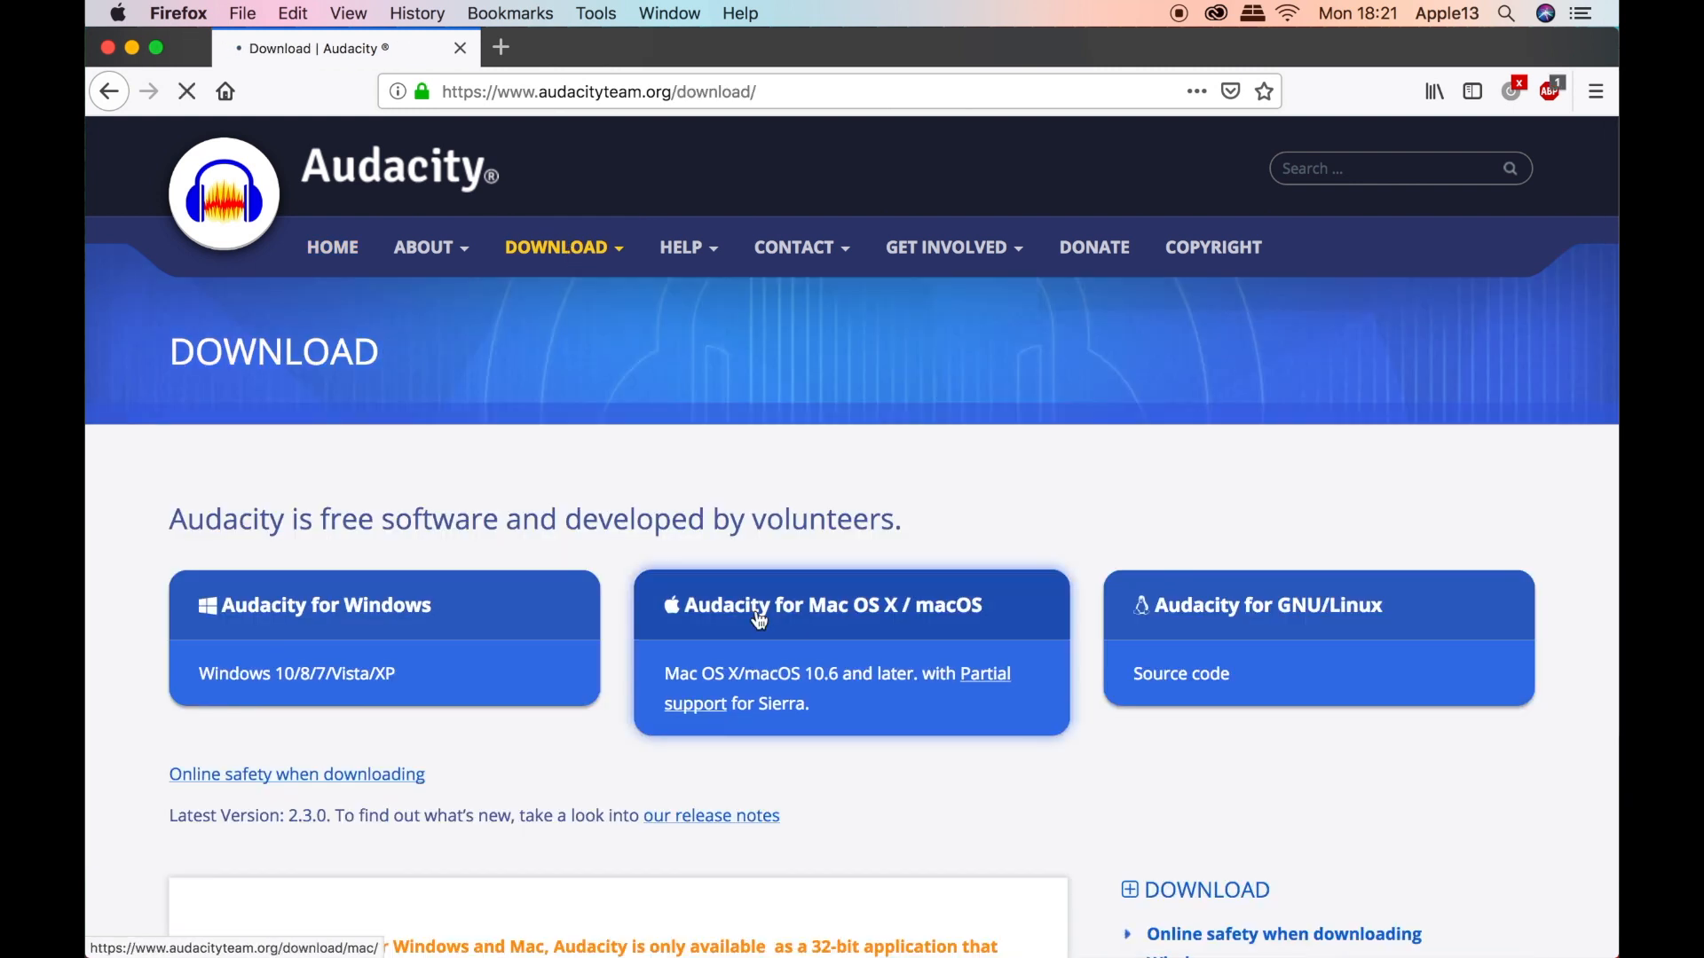
pyautogui.click(759, 618)
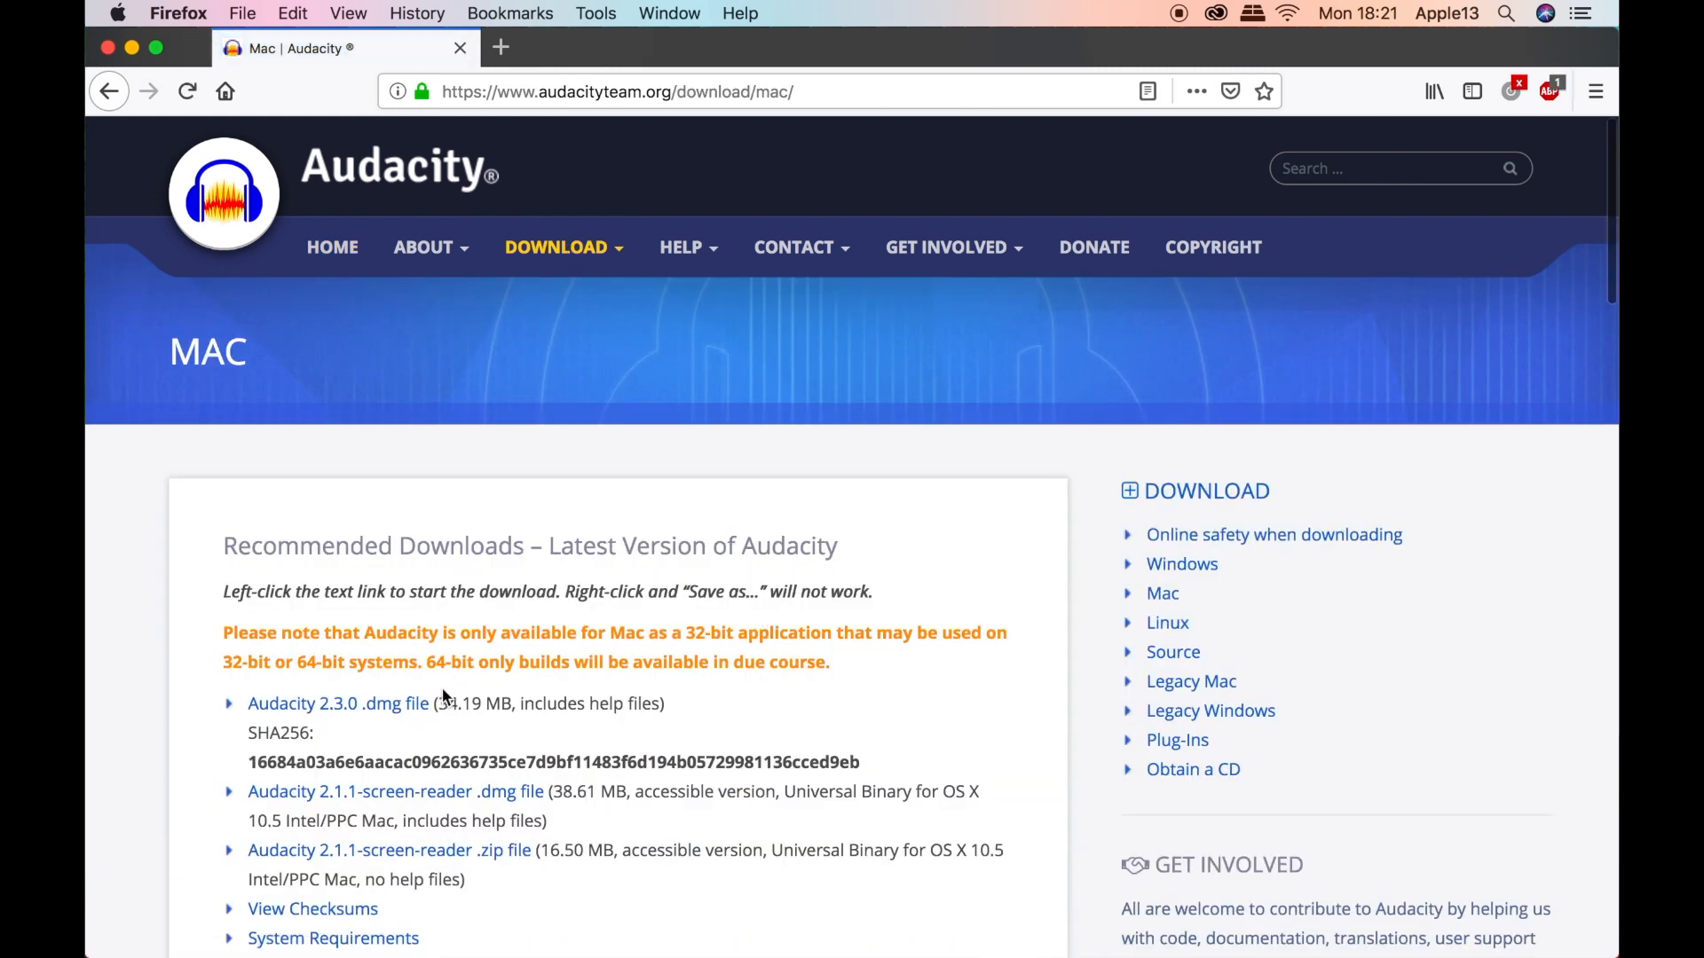
# Step: Download and save the Audacity 2.3.0 .dmg from FossHub, then launch Audacity
pyautogui.click(401, 707)
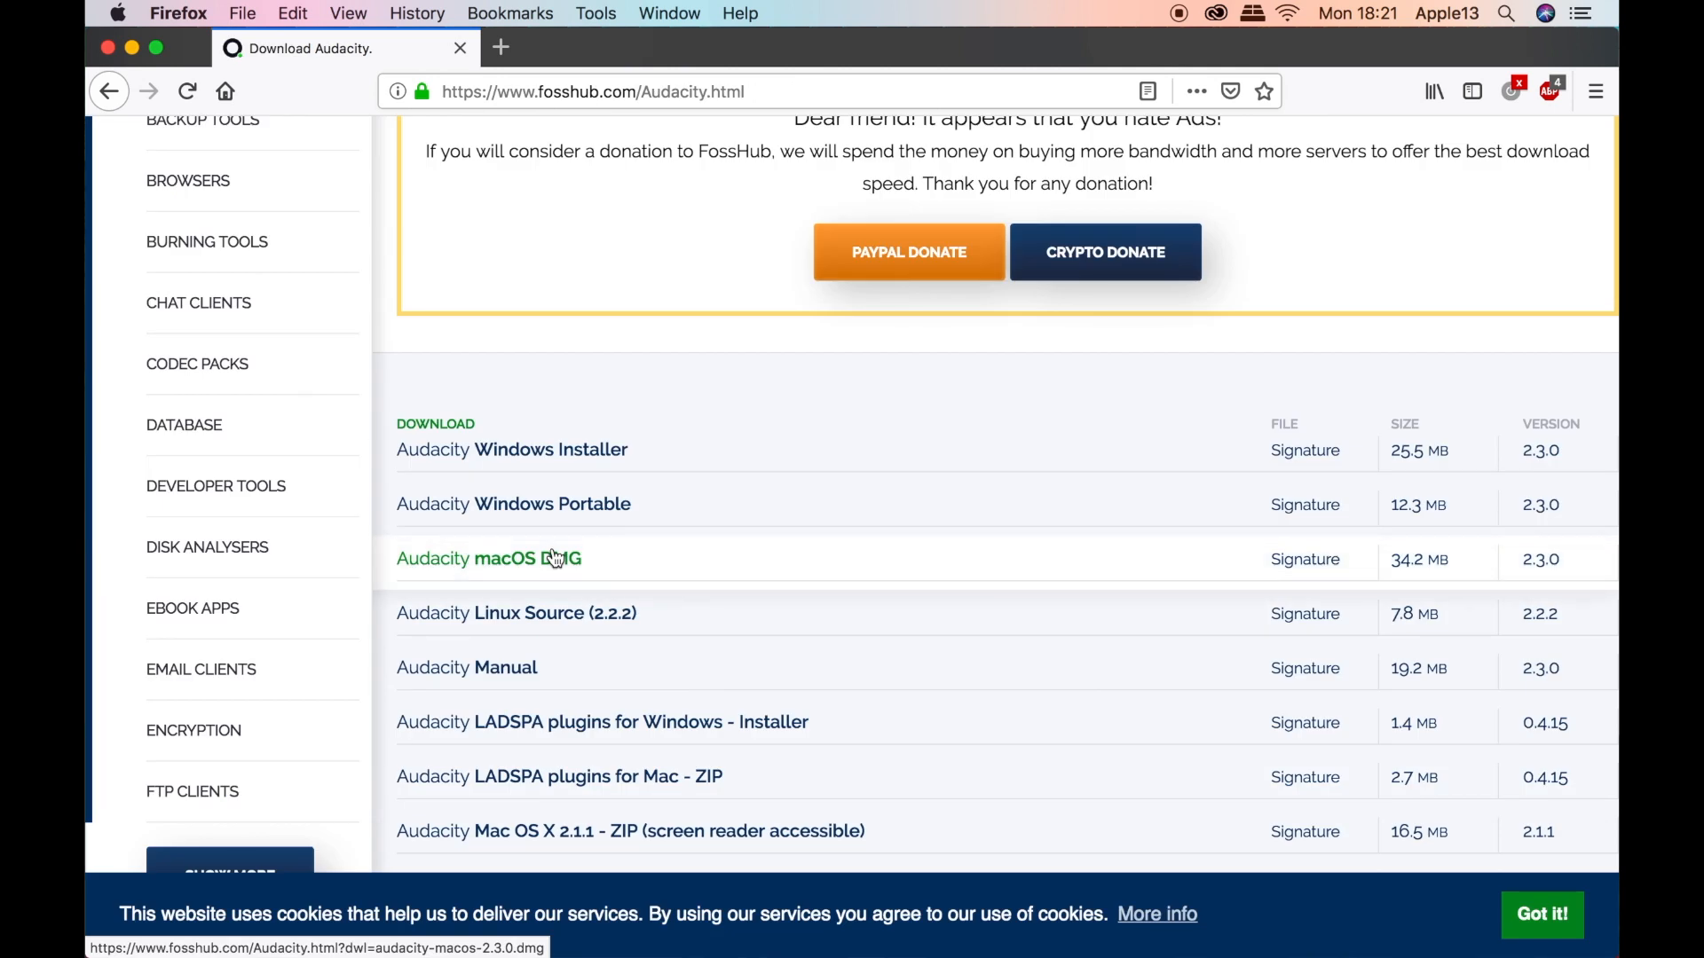
pyautogui.click(557, 559)
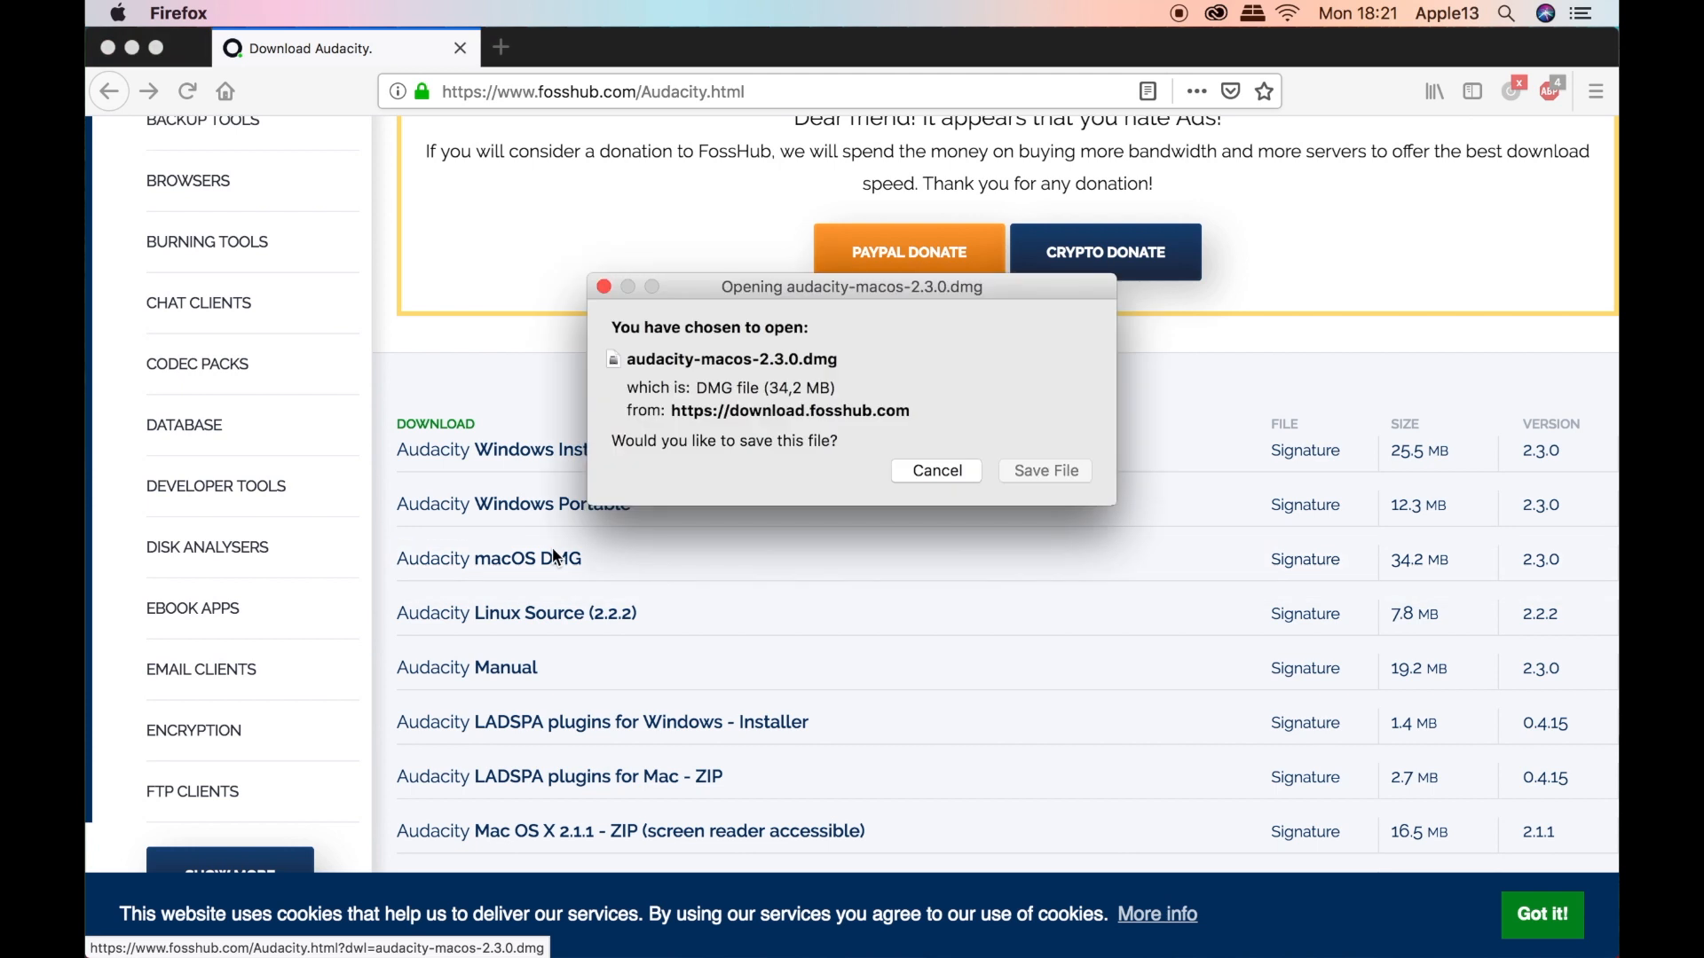
pyautogui.click(1042, 471)
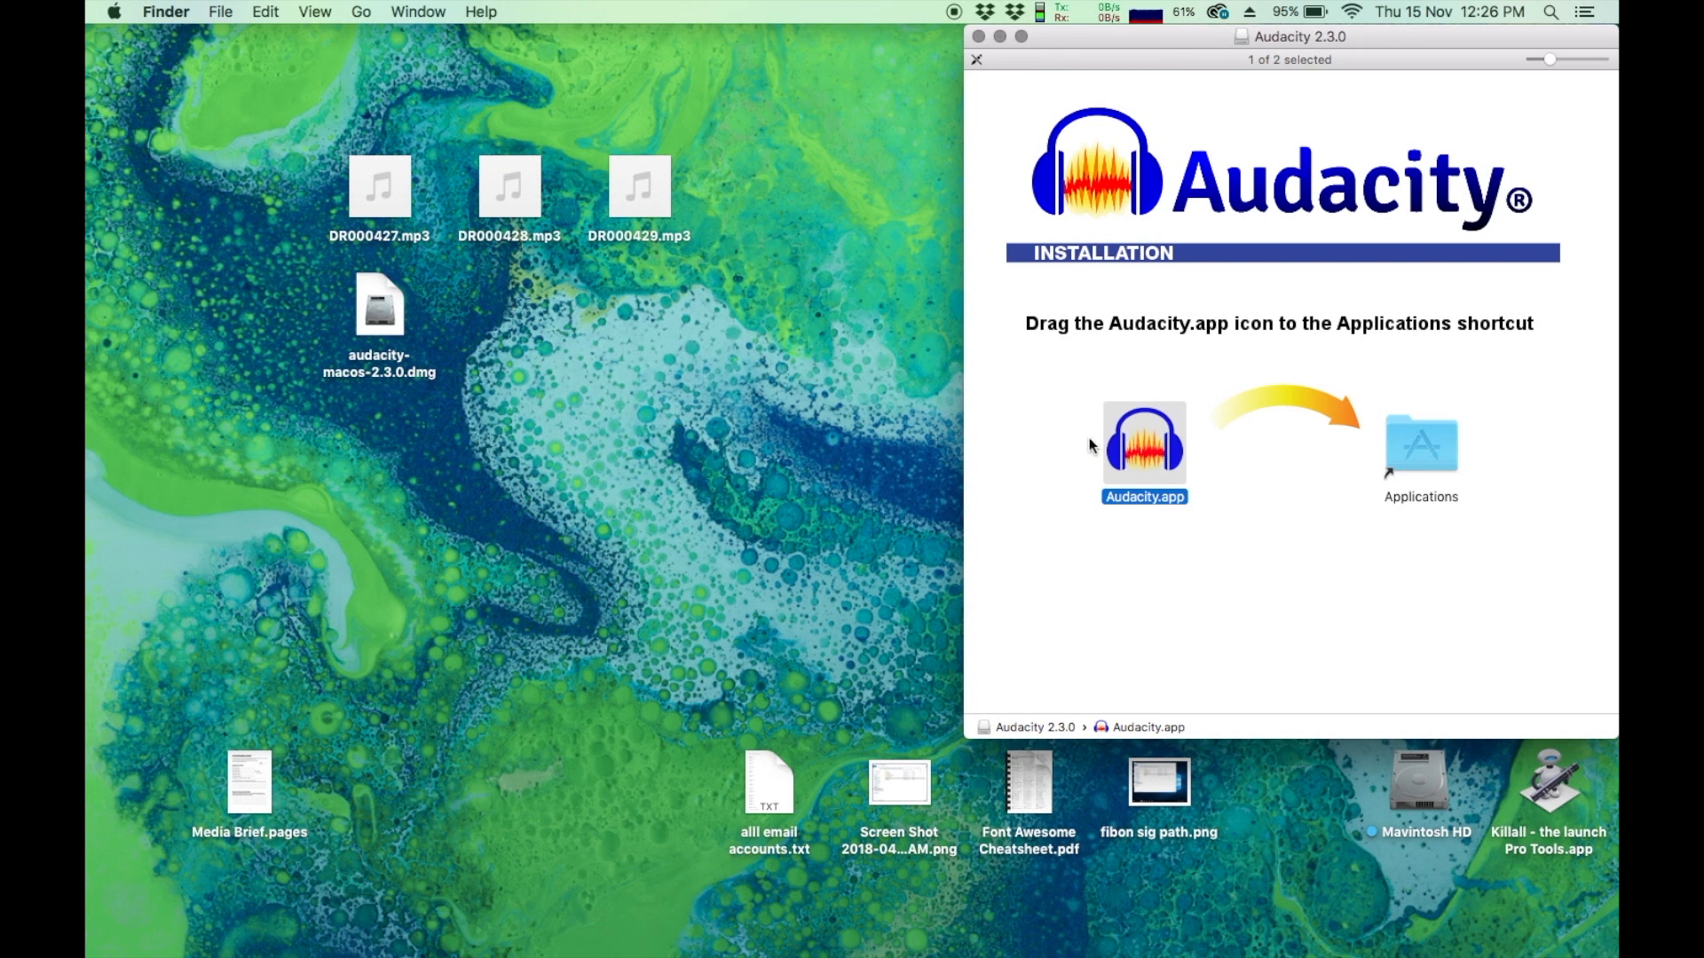
pyautogui.doubleClick(1111, 428)
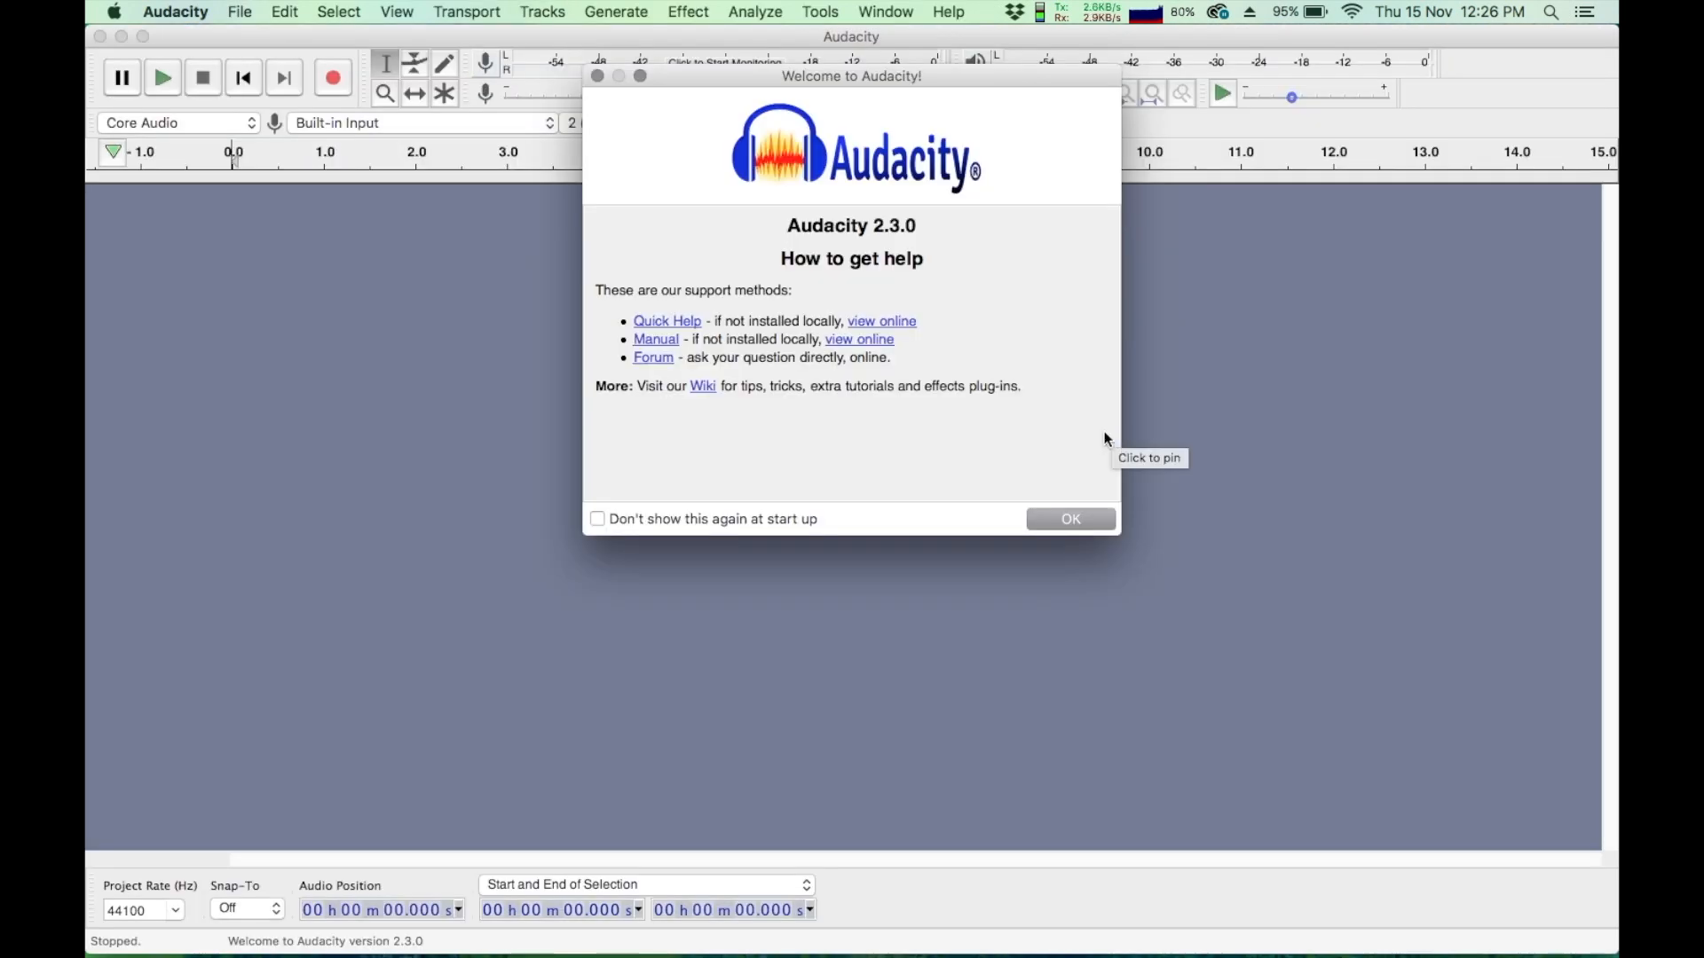
# Step: Dismiss the welcome screen and open DR000427.mp3 from the Desktop
pyautogui.click(1052, 523)
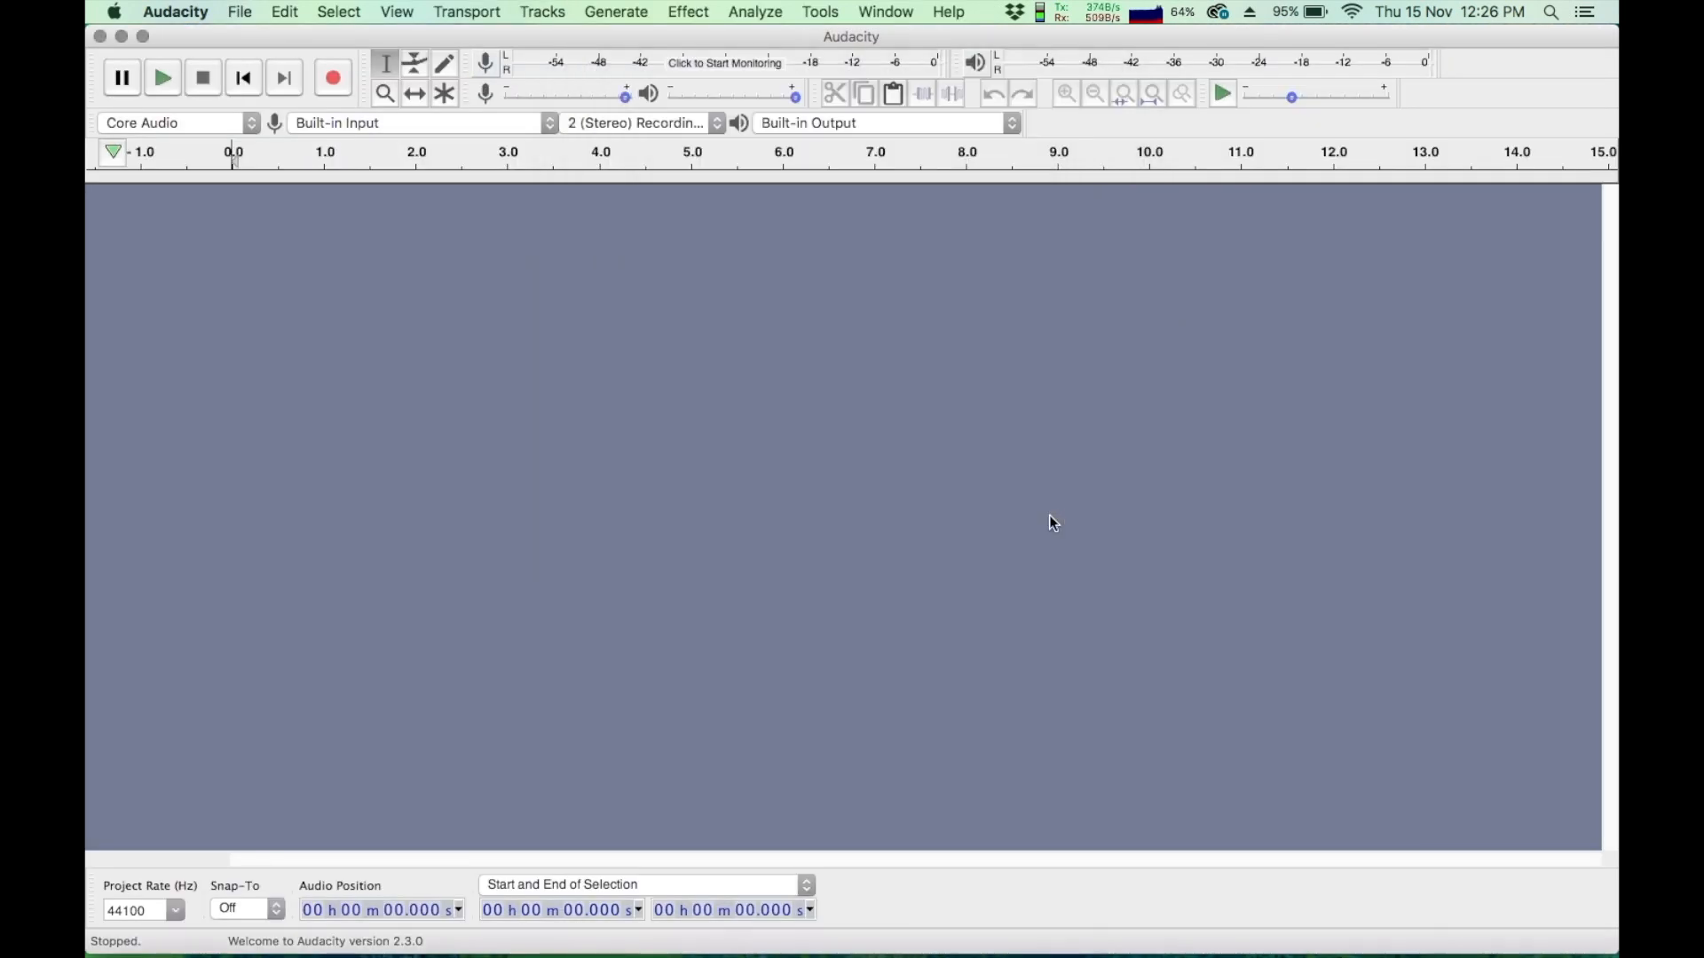
pyautogui.click(240, 11)
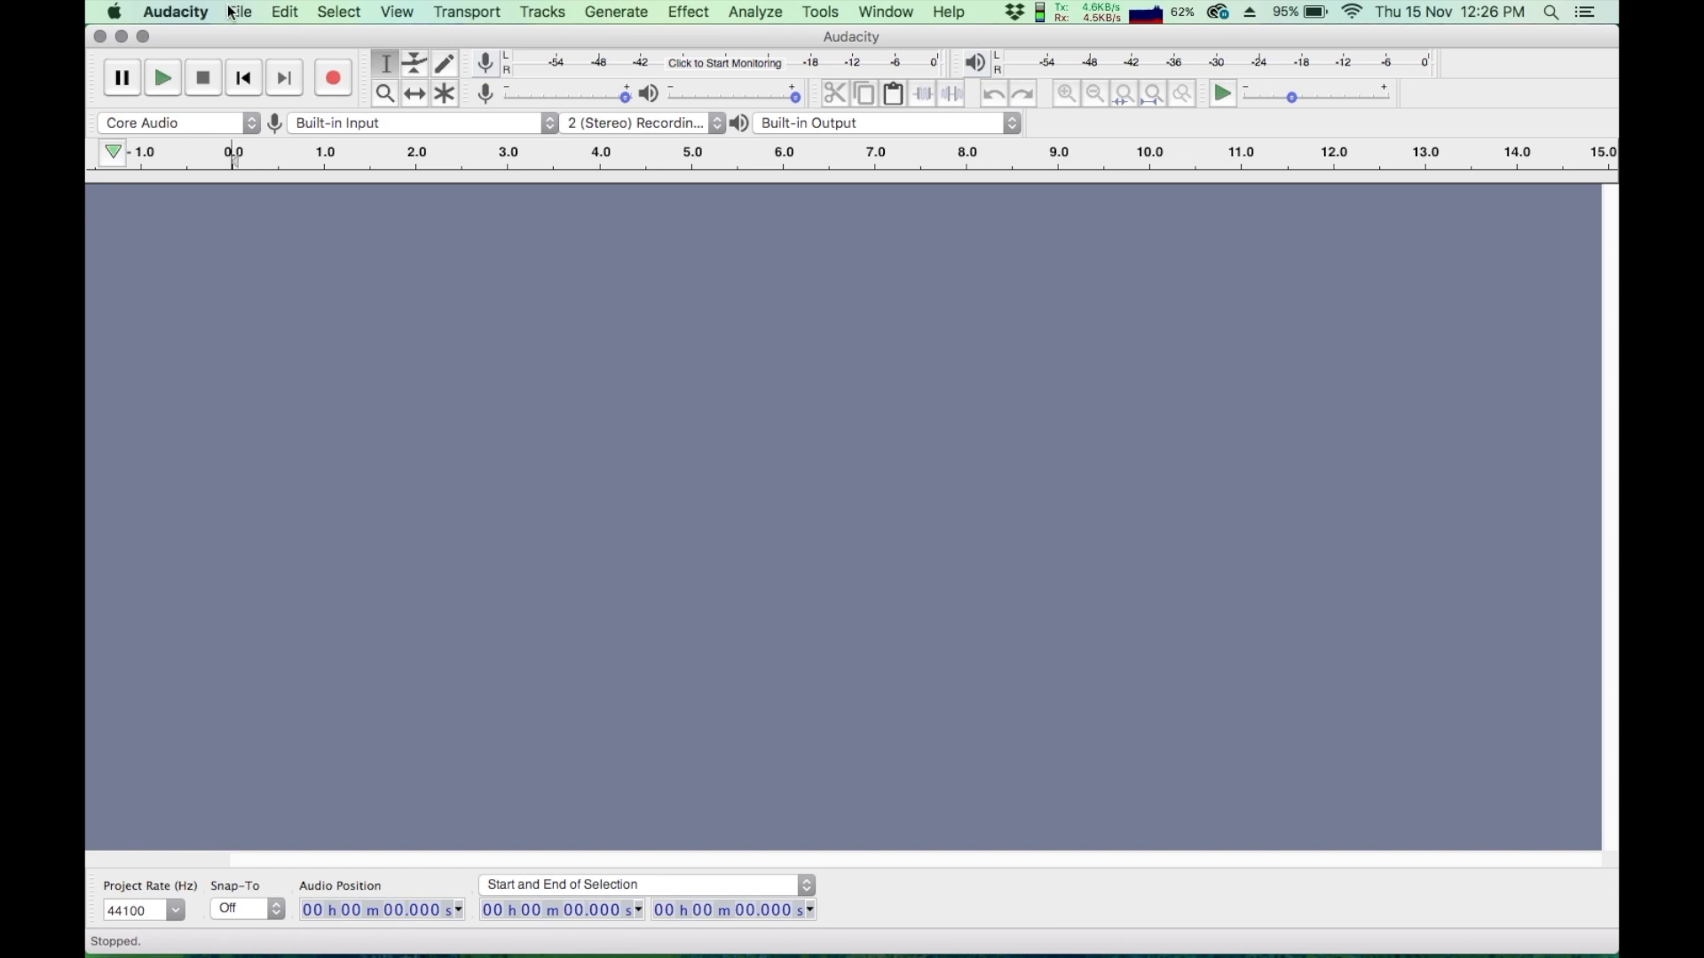
pyautogui.click(267, 57)
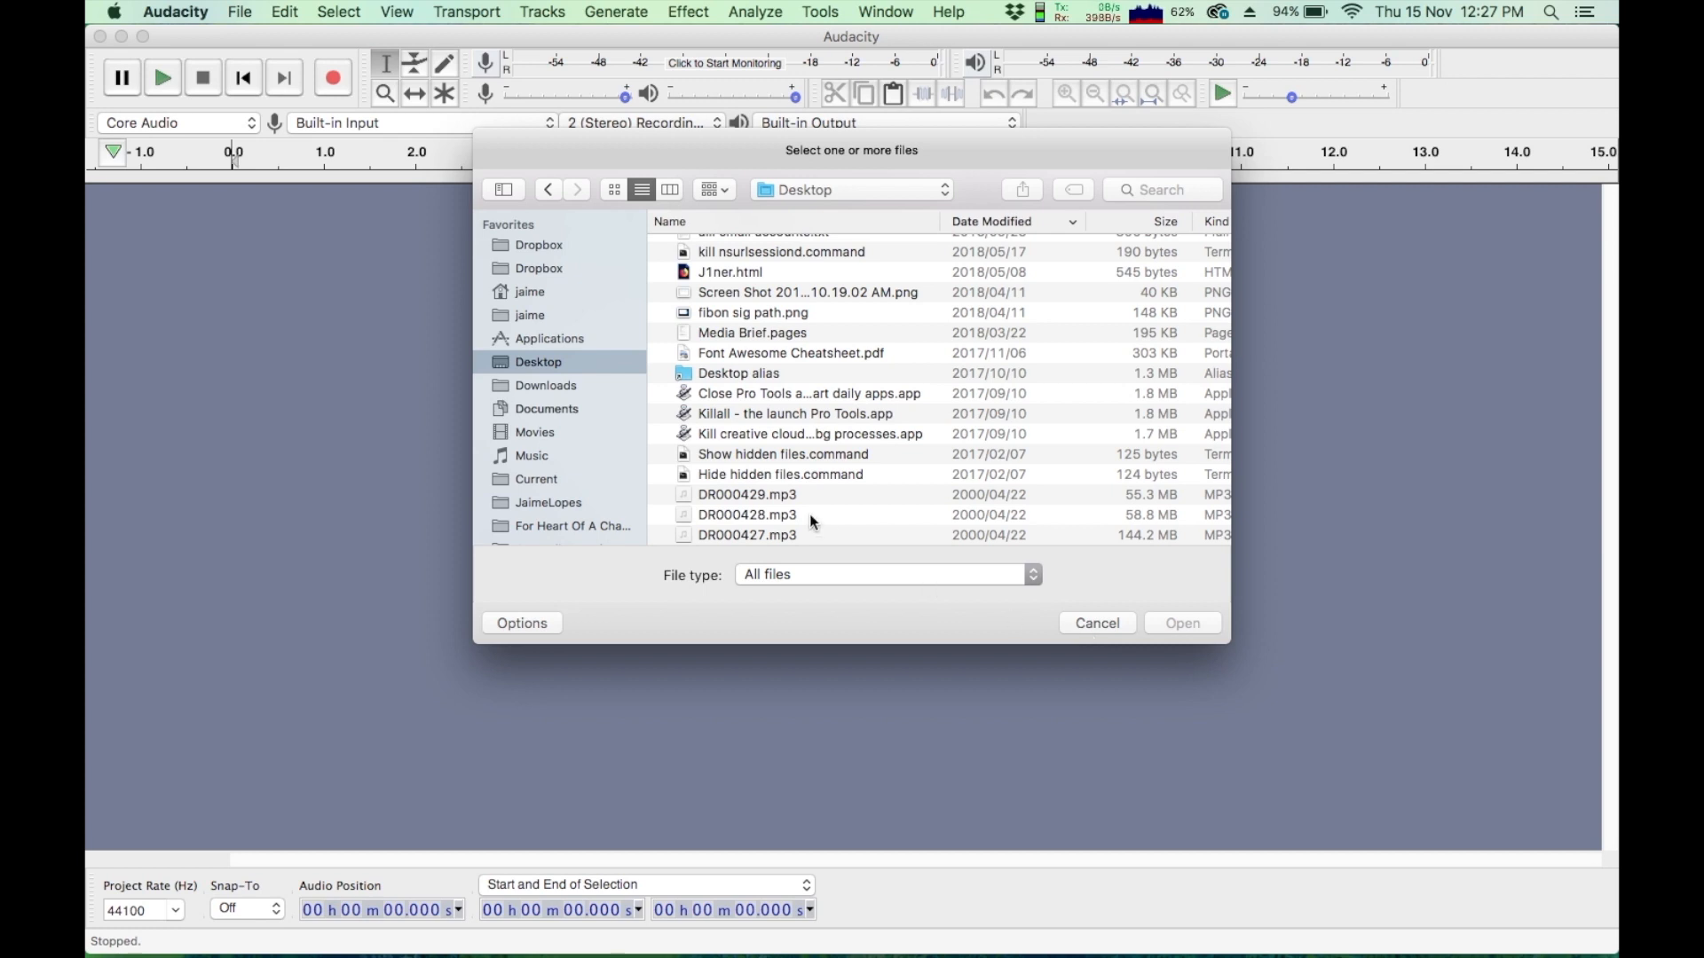
pyautogui.click(760, 535)
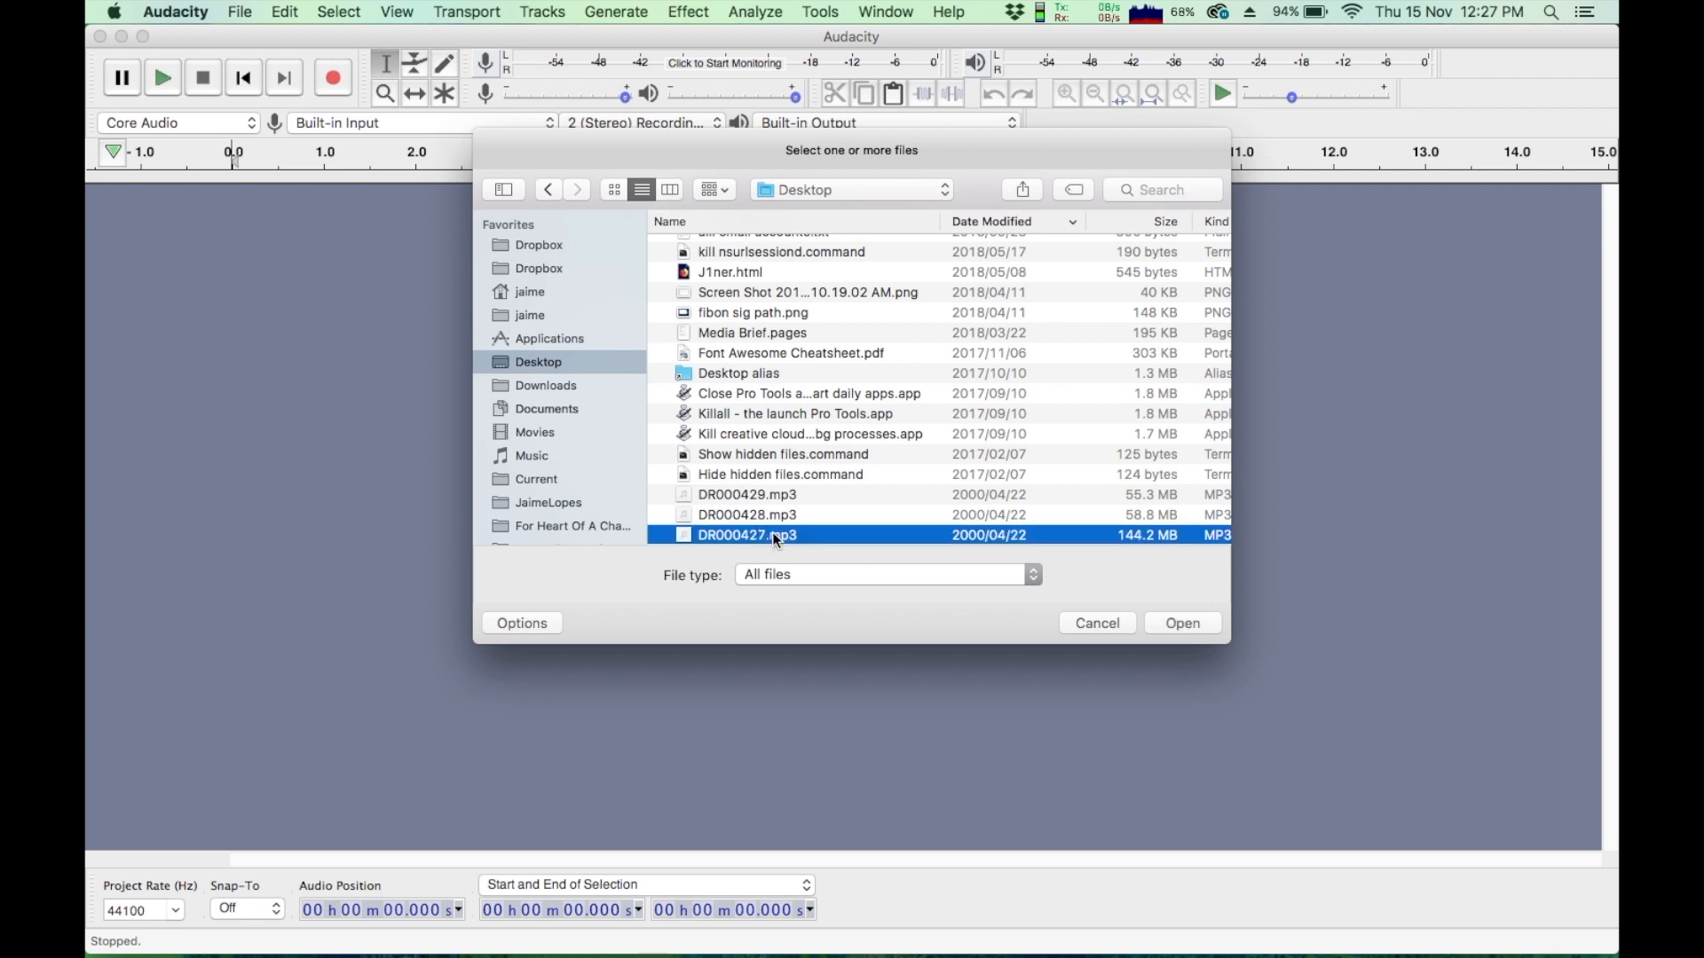
pyautogui.click(1173, 626)
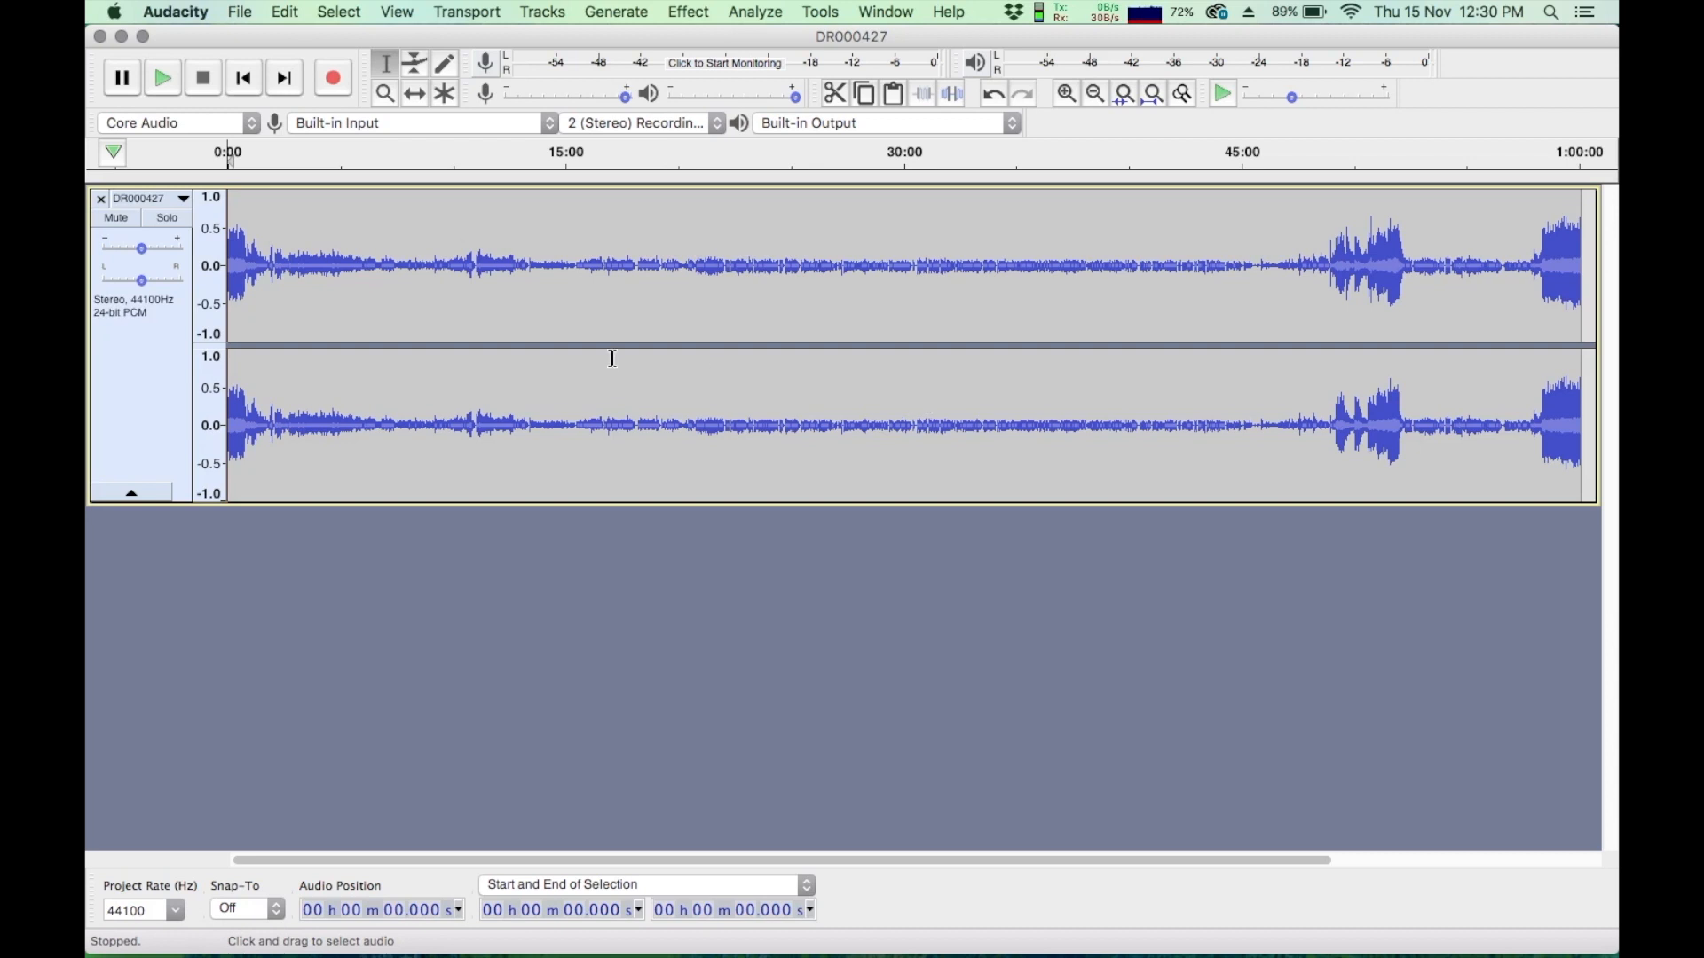
# Step: Play through from about 10:41 to 20:48, then zoom in closely around 20:48
pyautogui.click(468, 299)
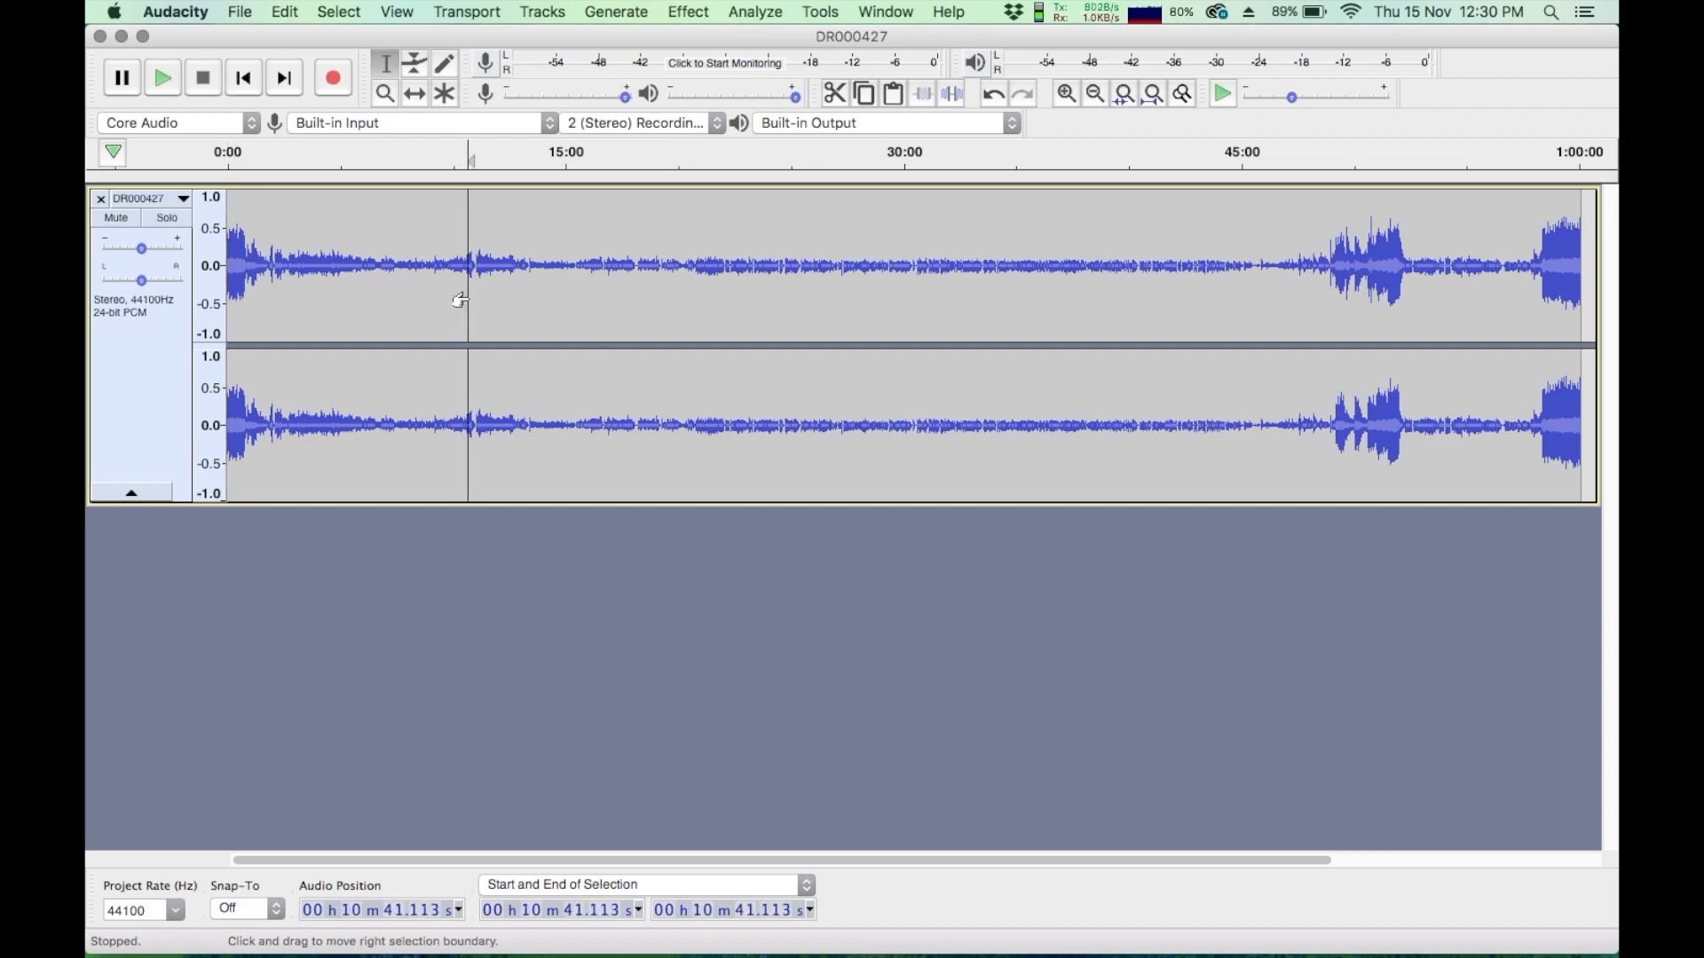
pyautogui.press('space')
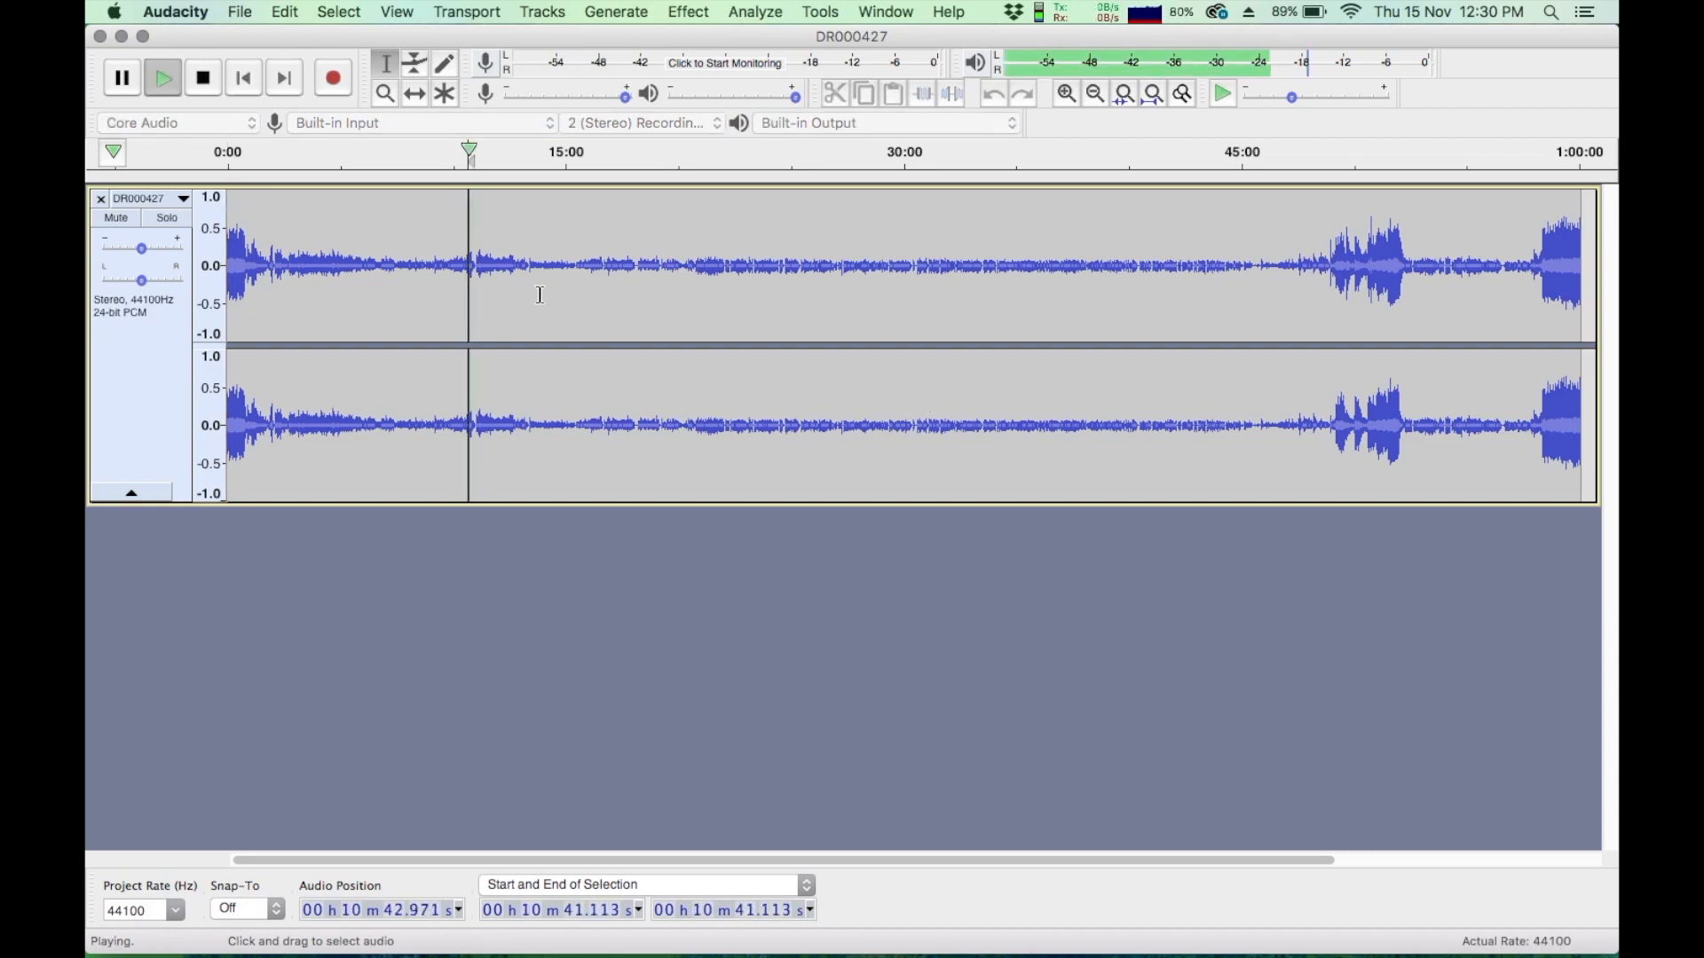
pyautogui.click(584, 281)
pyautogui.click(676, 286)
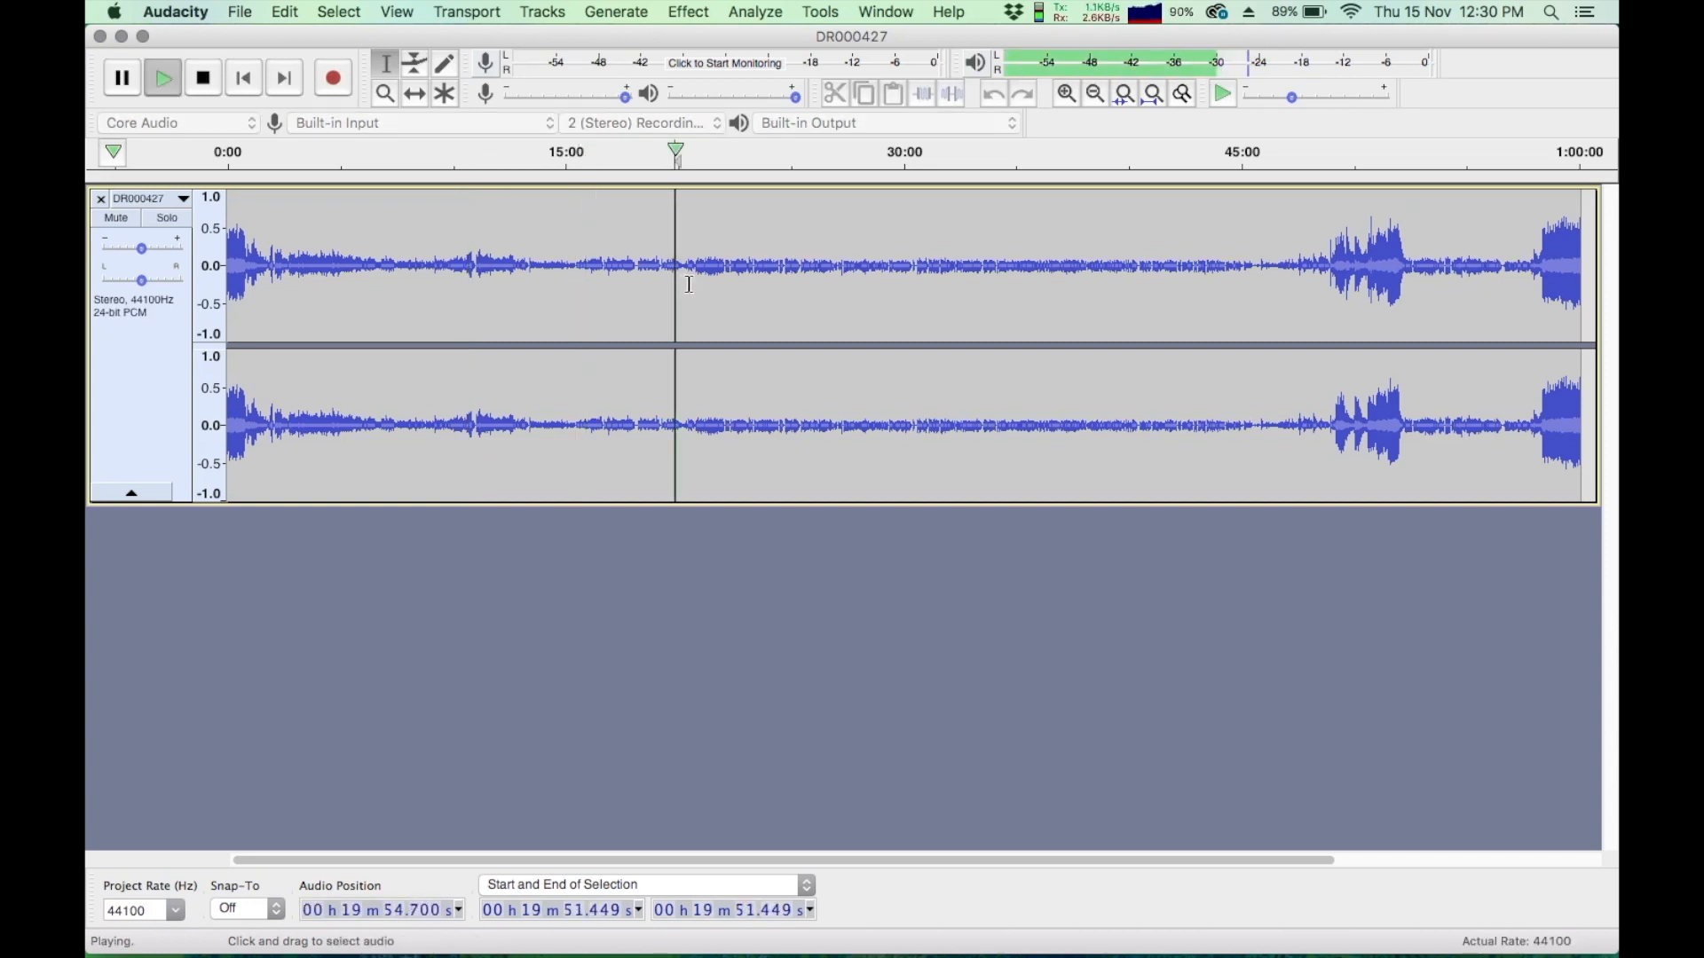
pyautogui.click(696, 282)
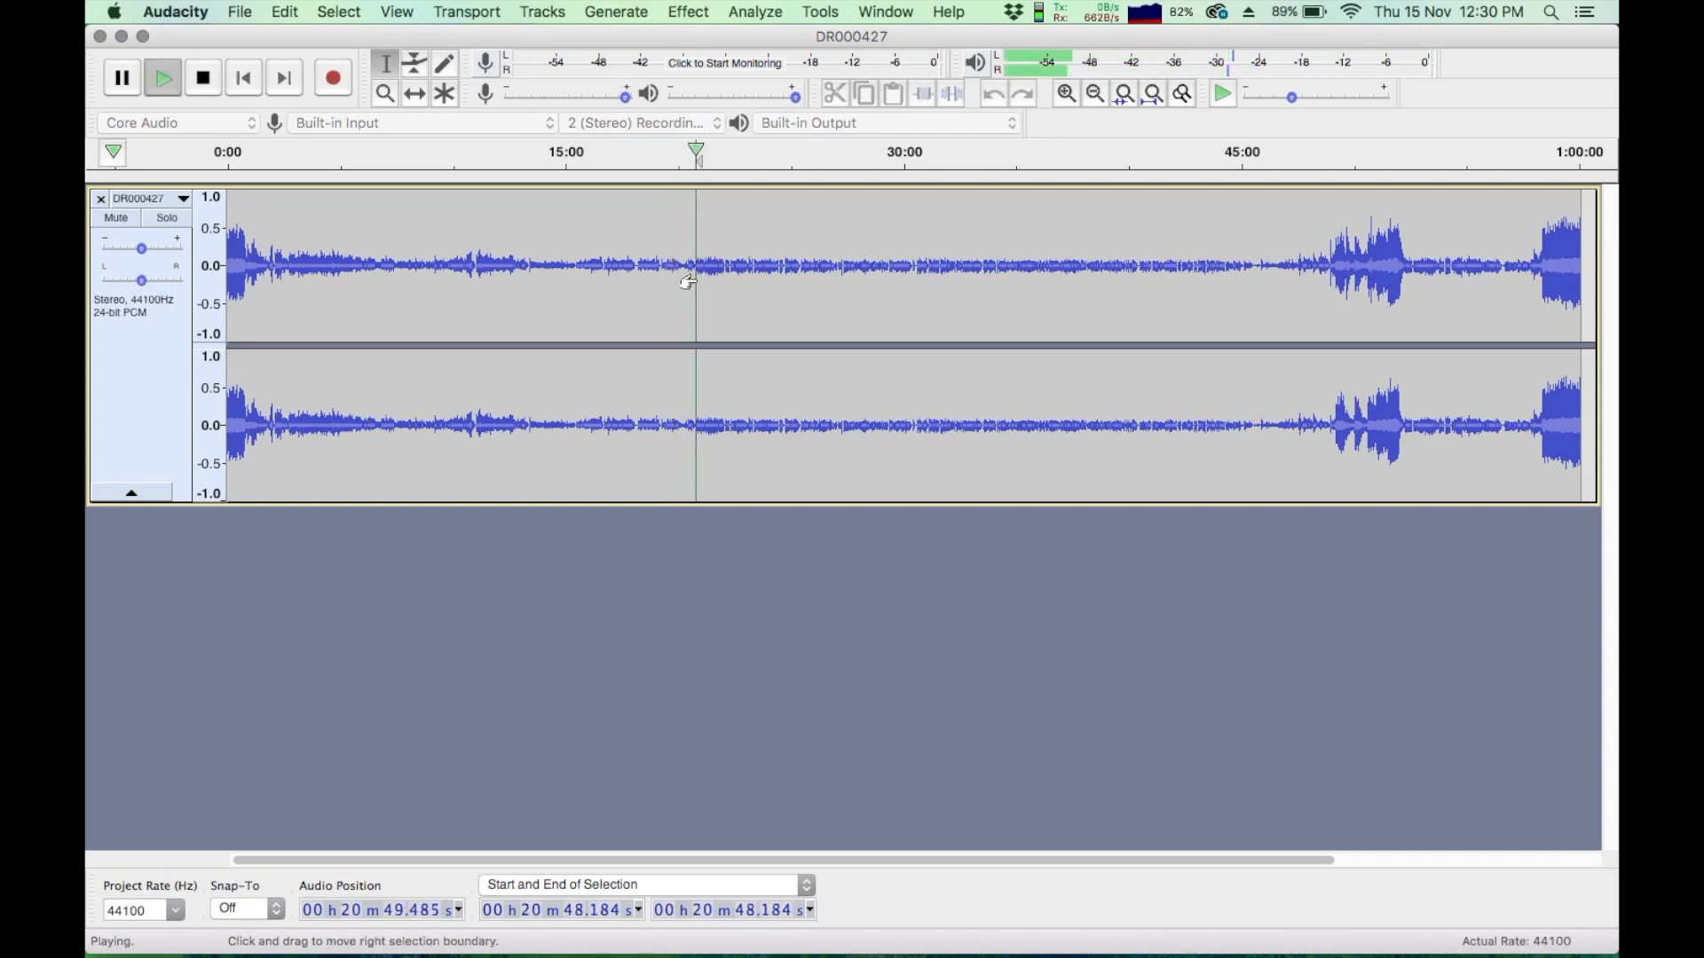
pyautogui.press('space')
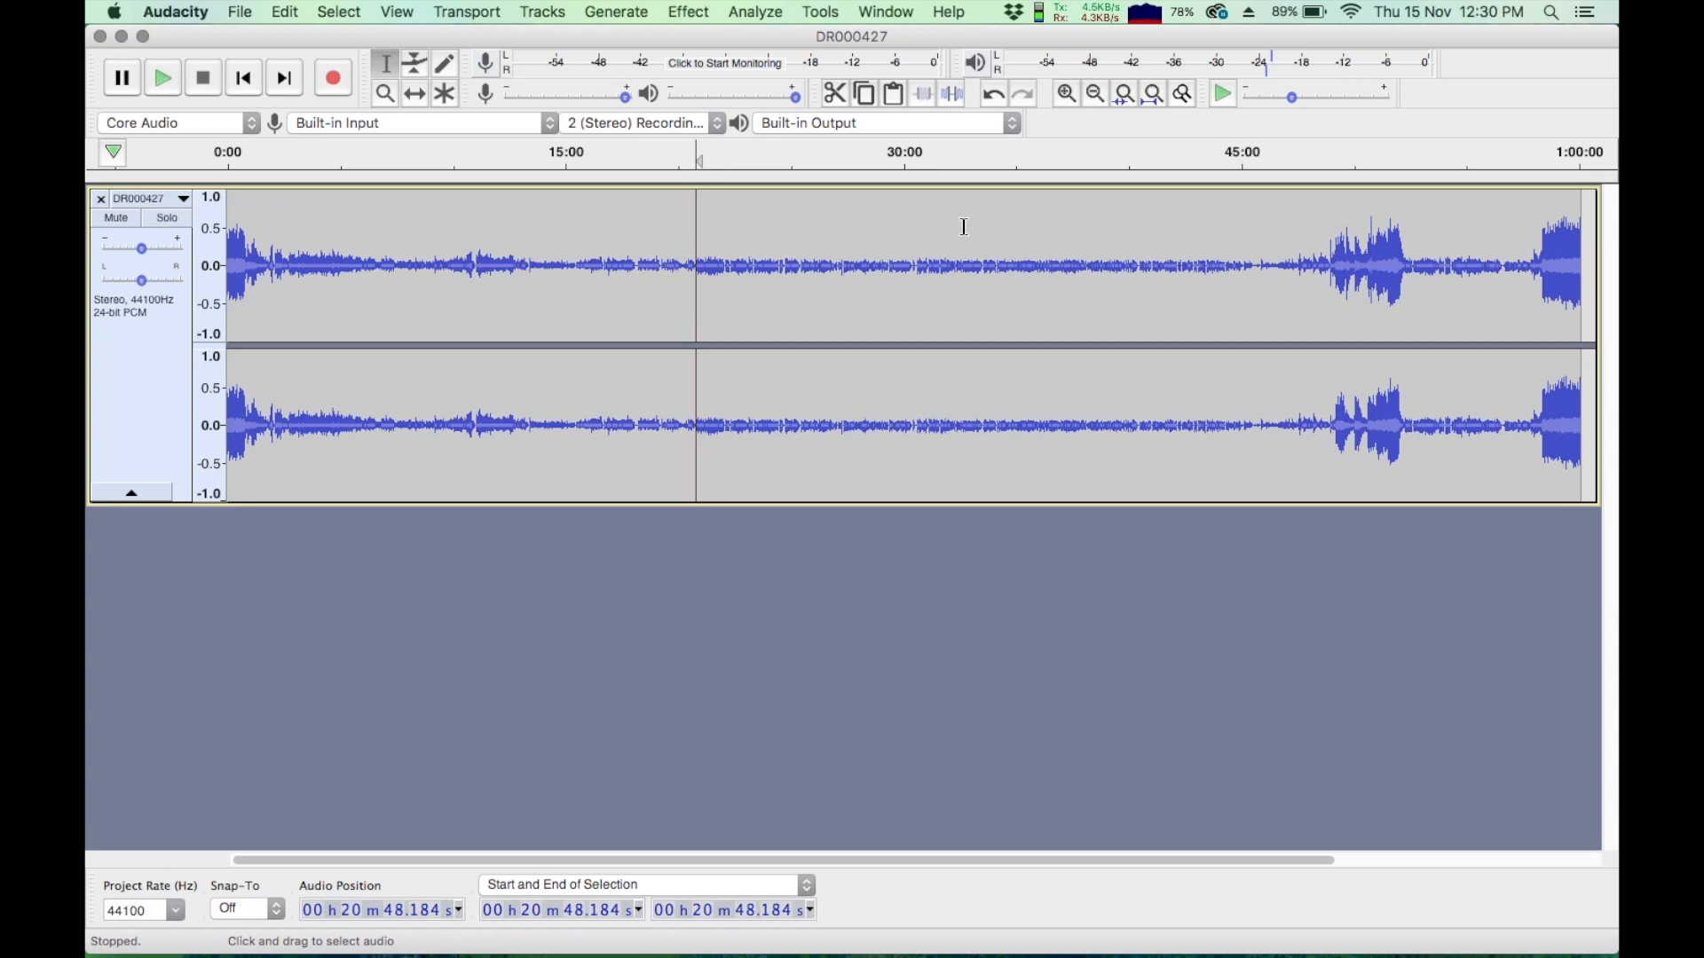
pyautogui.click(1066, 94)
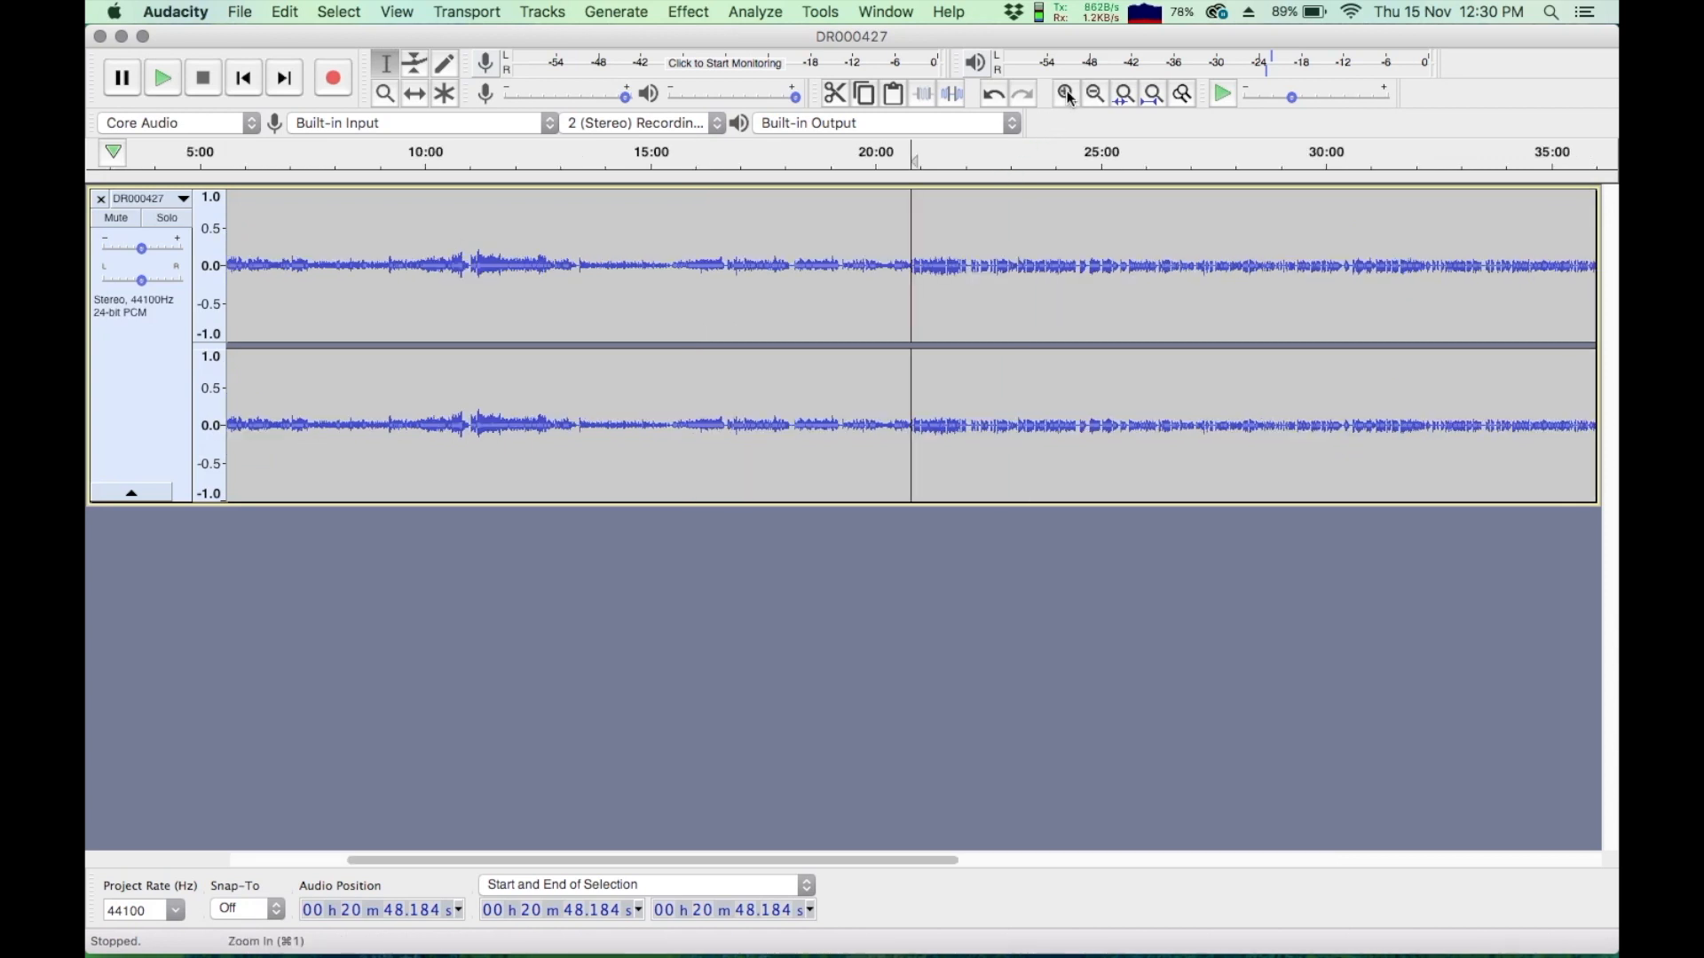
pyautogui.click(1066, 94)
pyautogui.click(1067, 94)
pyautogui.click(1067, 94)
pyautogui.click(1066, 95)
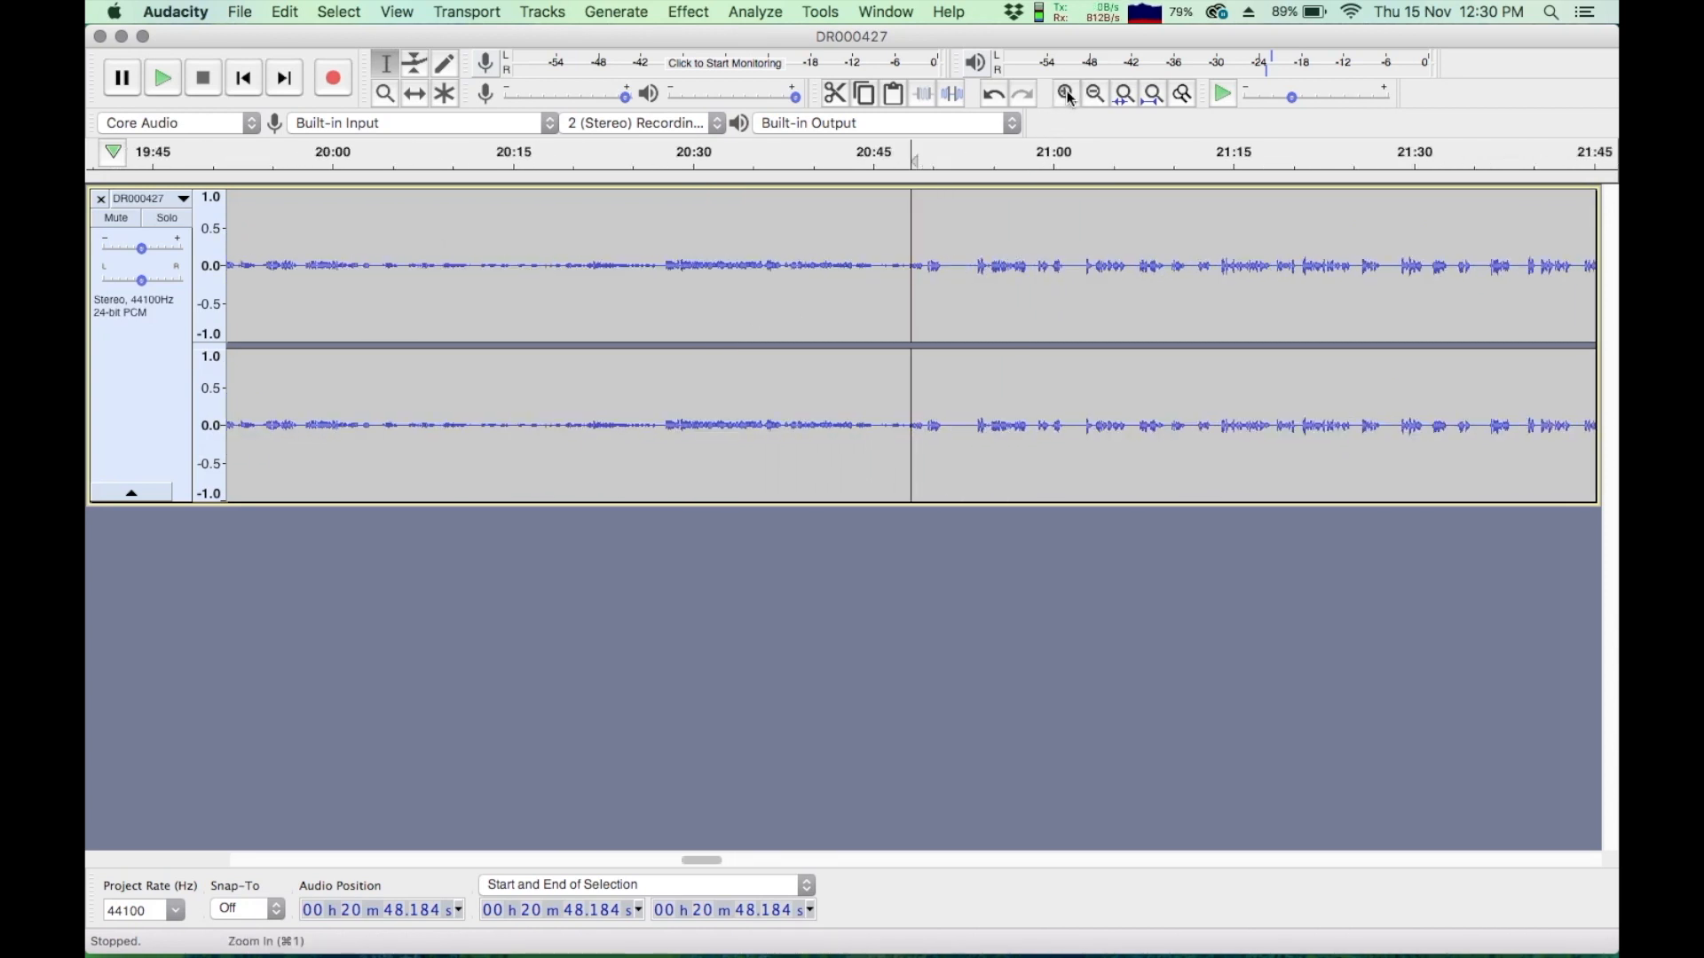
pyautogui.click(1067, 94)
# Step: Audition from 20:43.663 and 20:53.725, then select the passage ending at 20:53.503
pyautogui.click(795, 304)
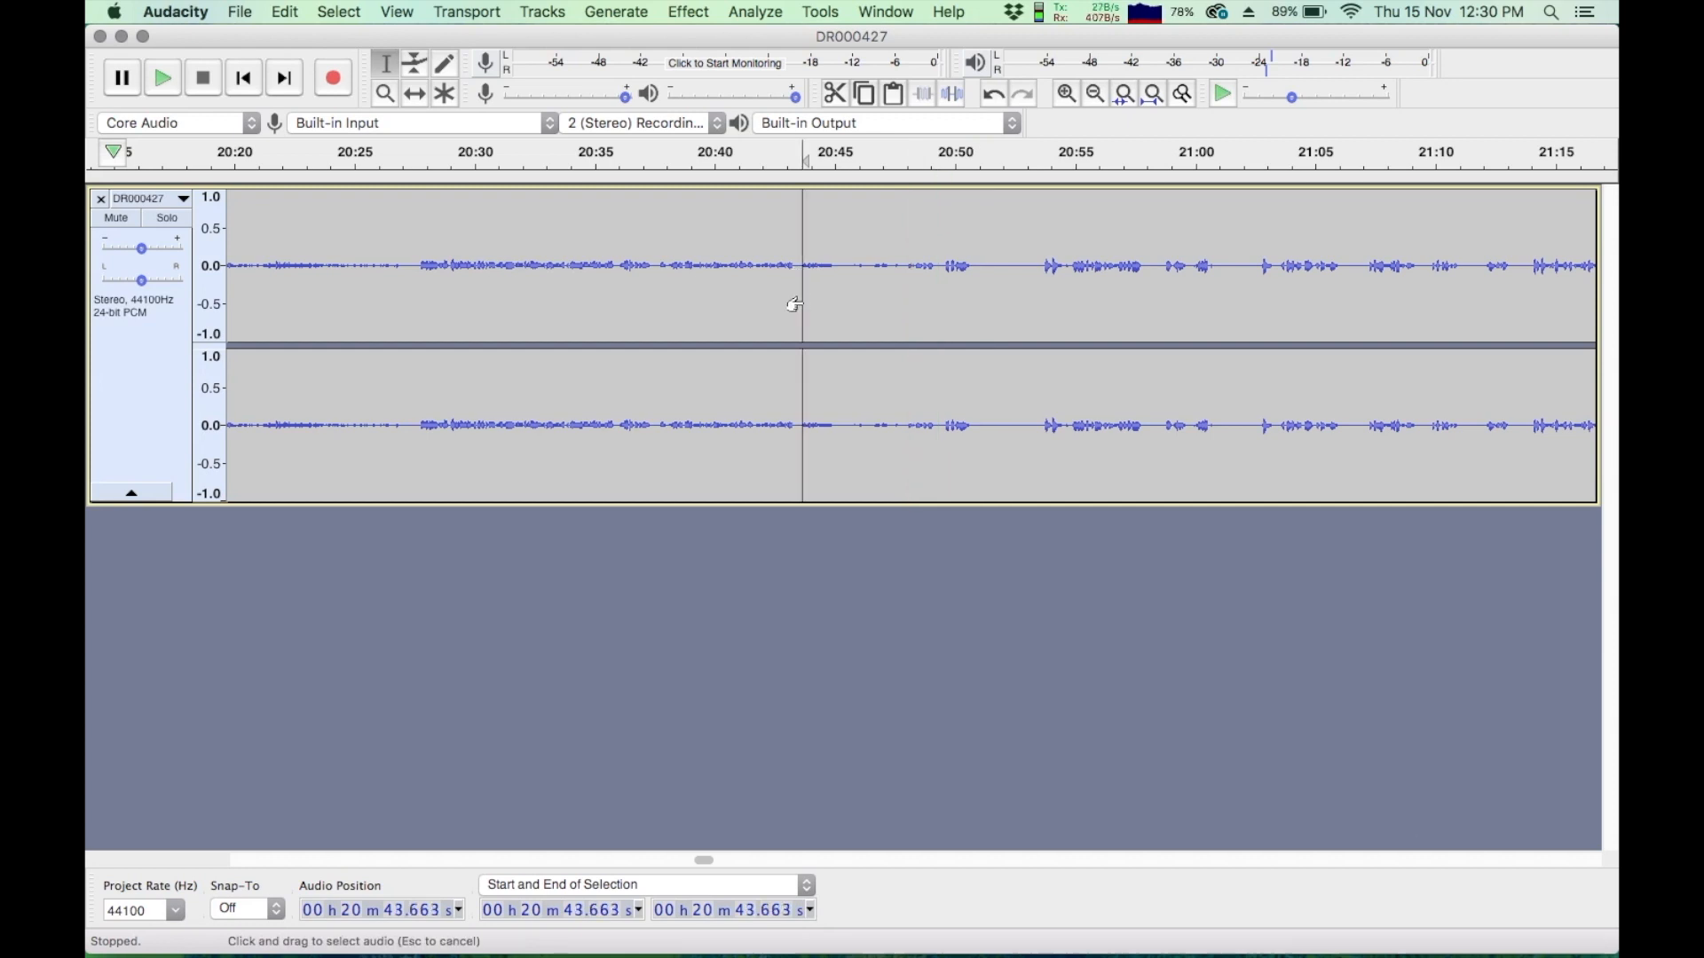
pyautogui.press('space')
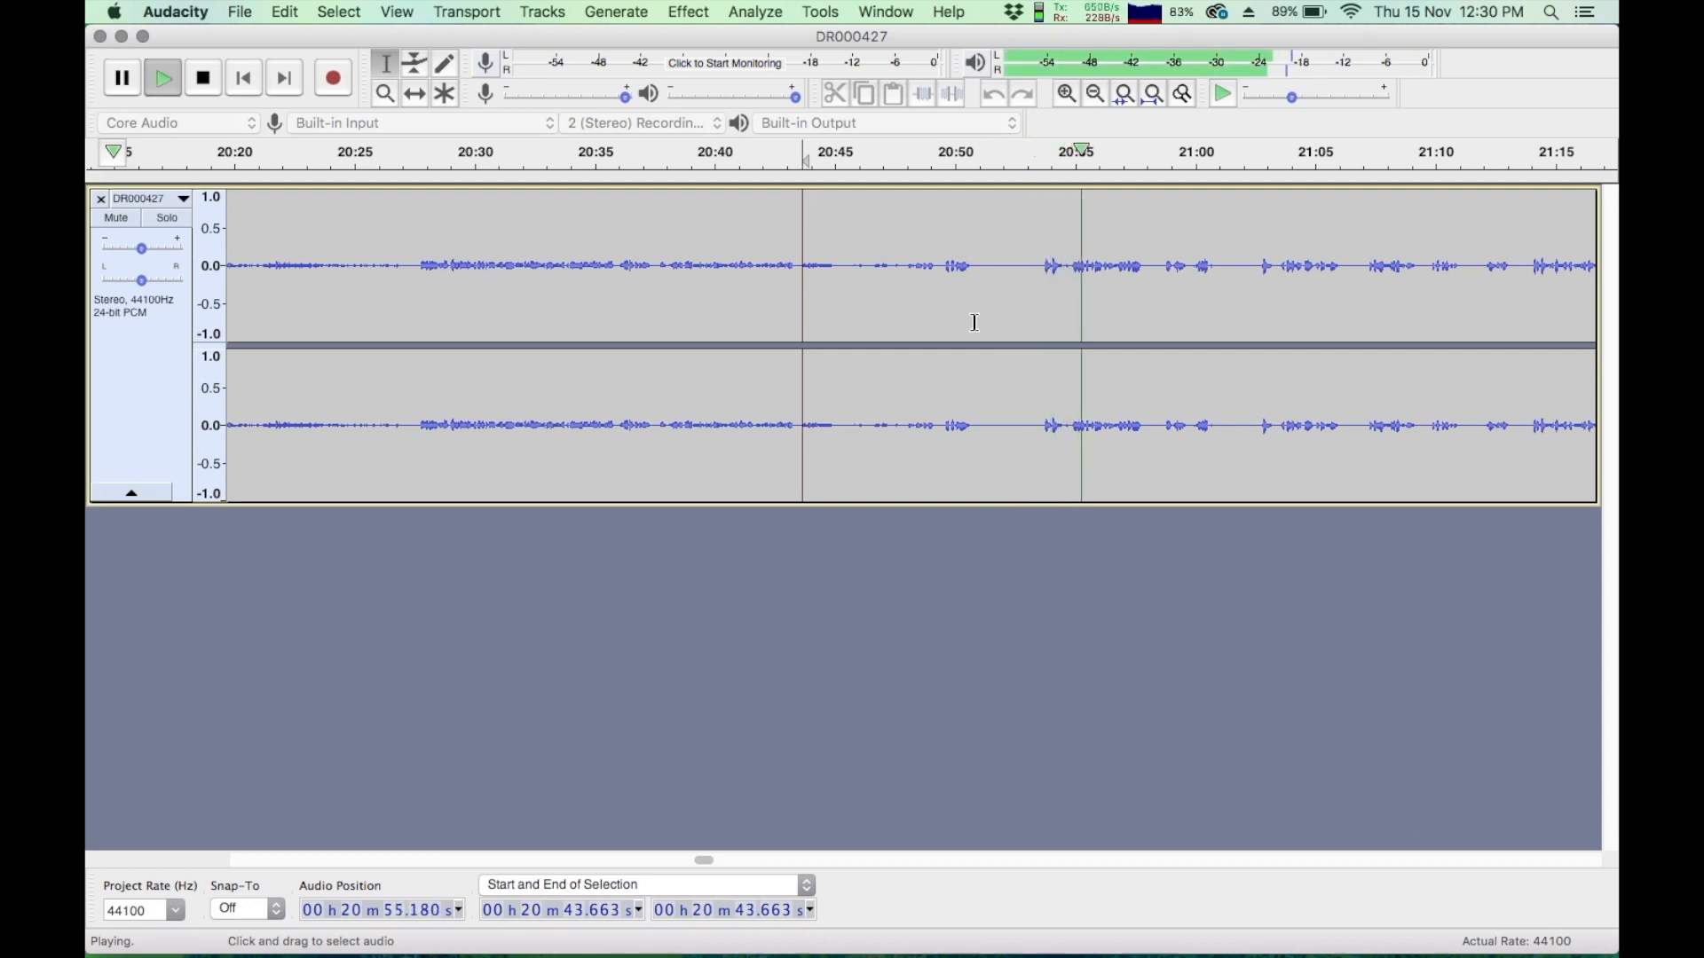
pyautogui.press('space')
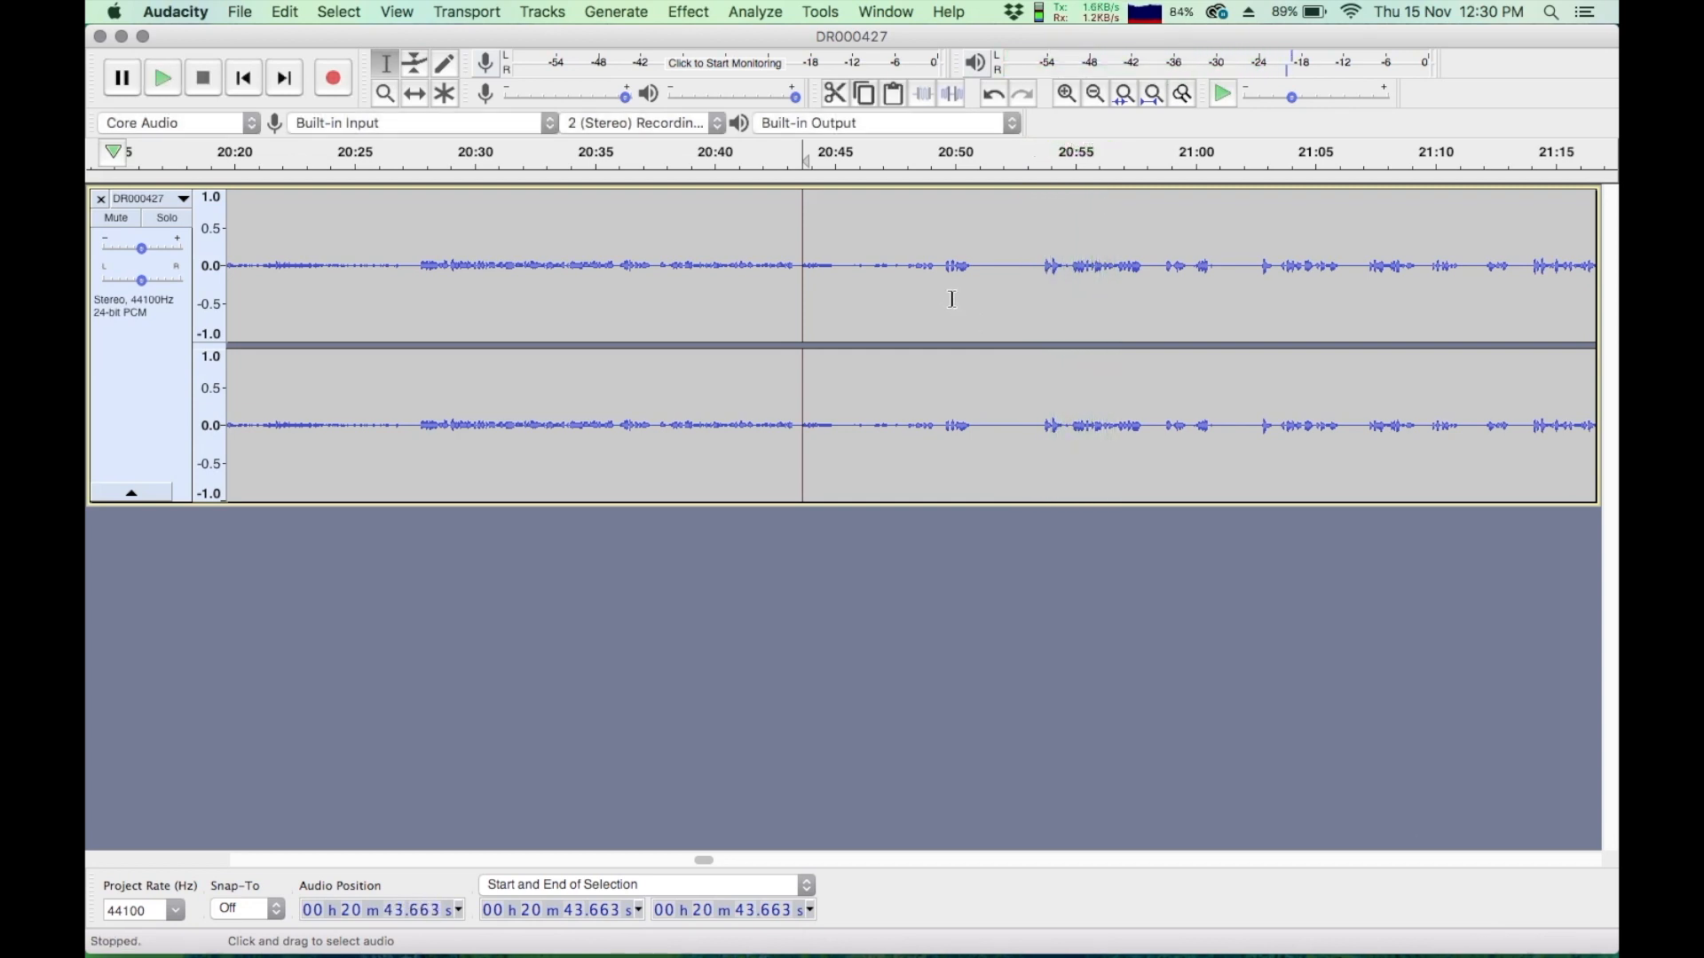
pyautogui.click(1044, 285)
pyautogui.press('space')
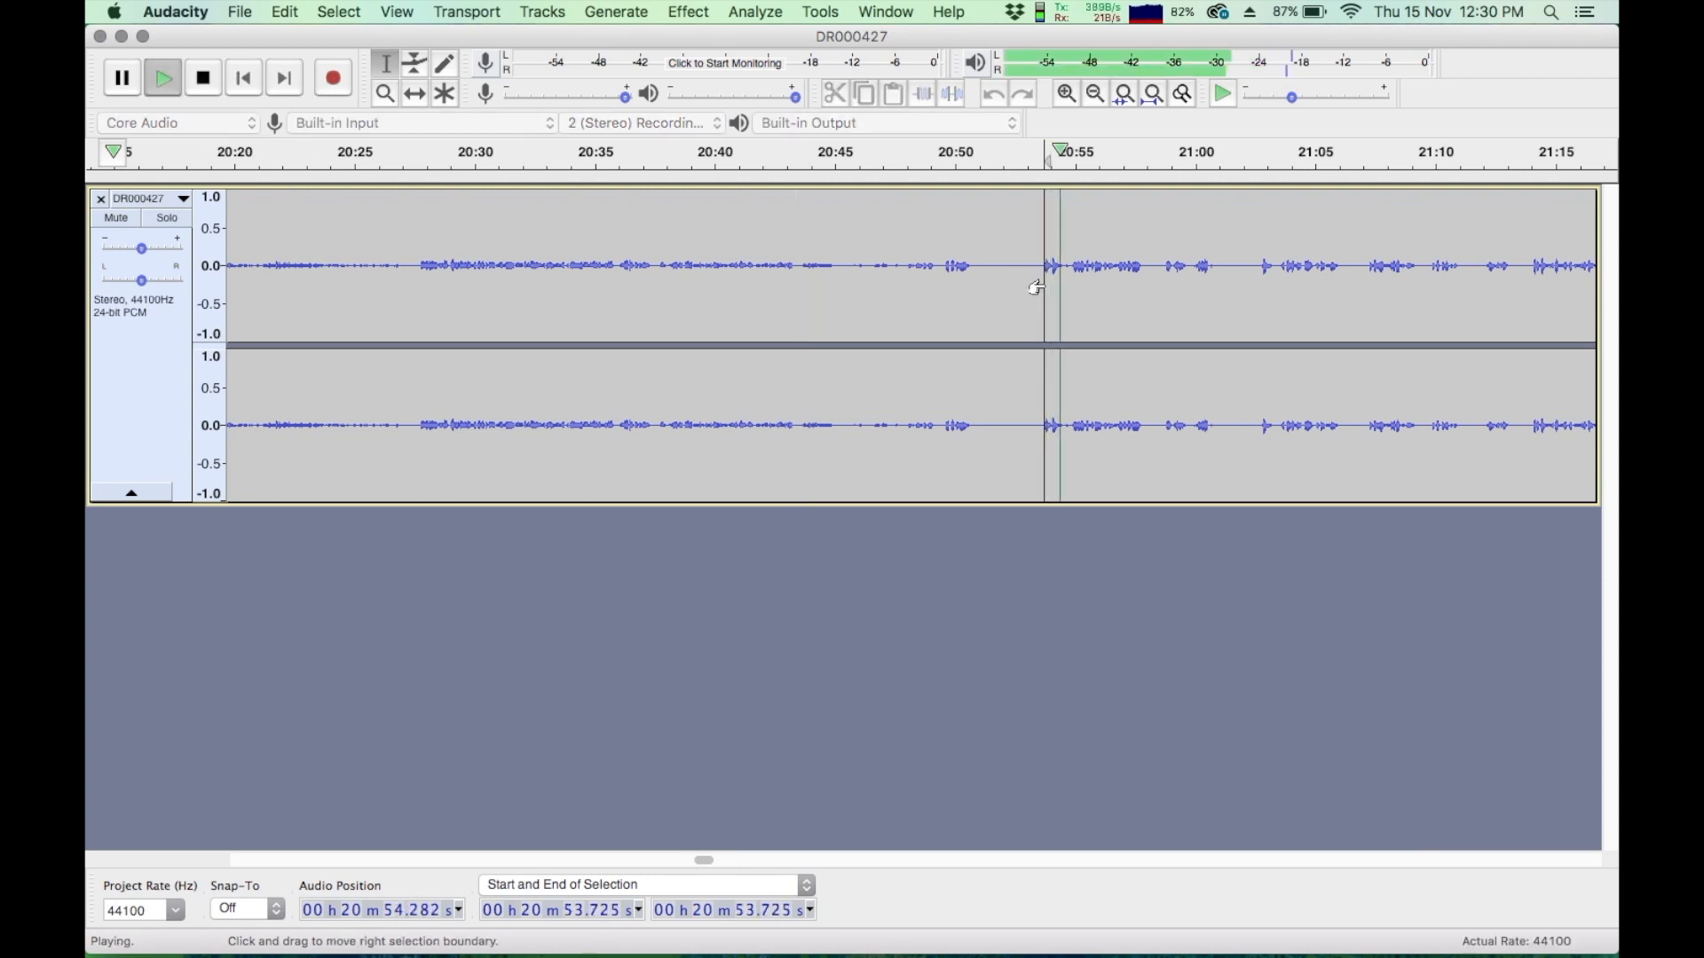
pyautogui.press('space')
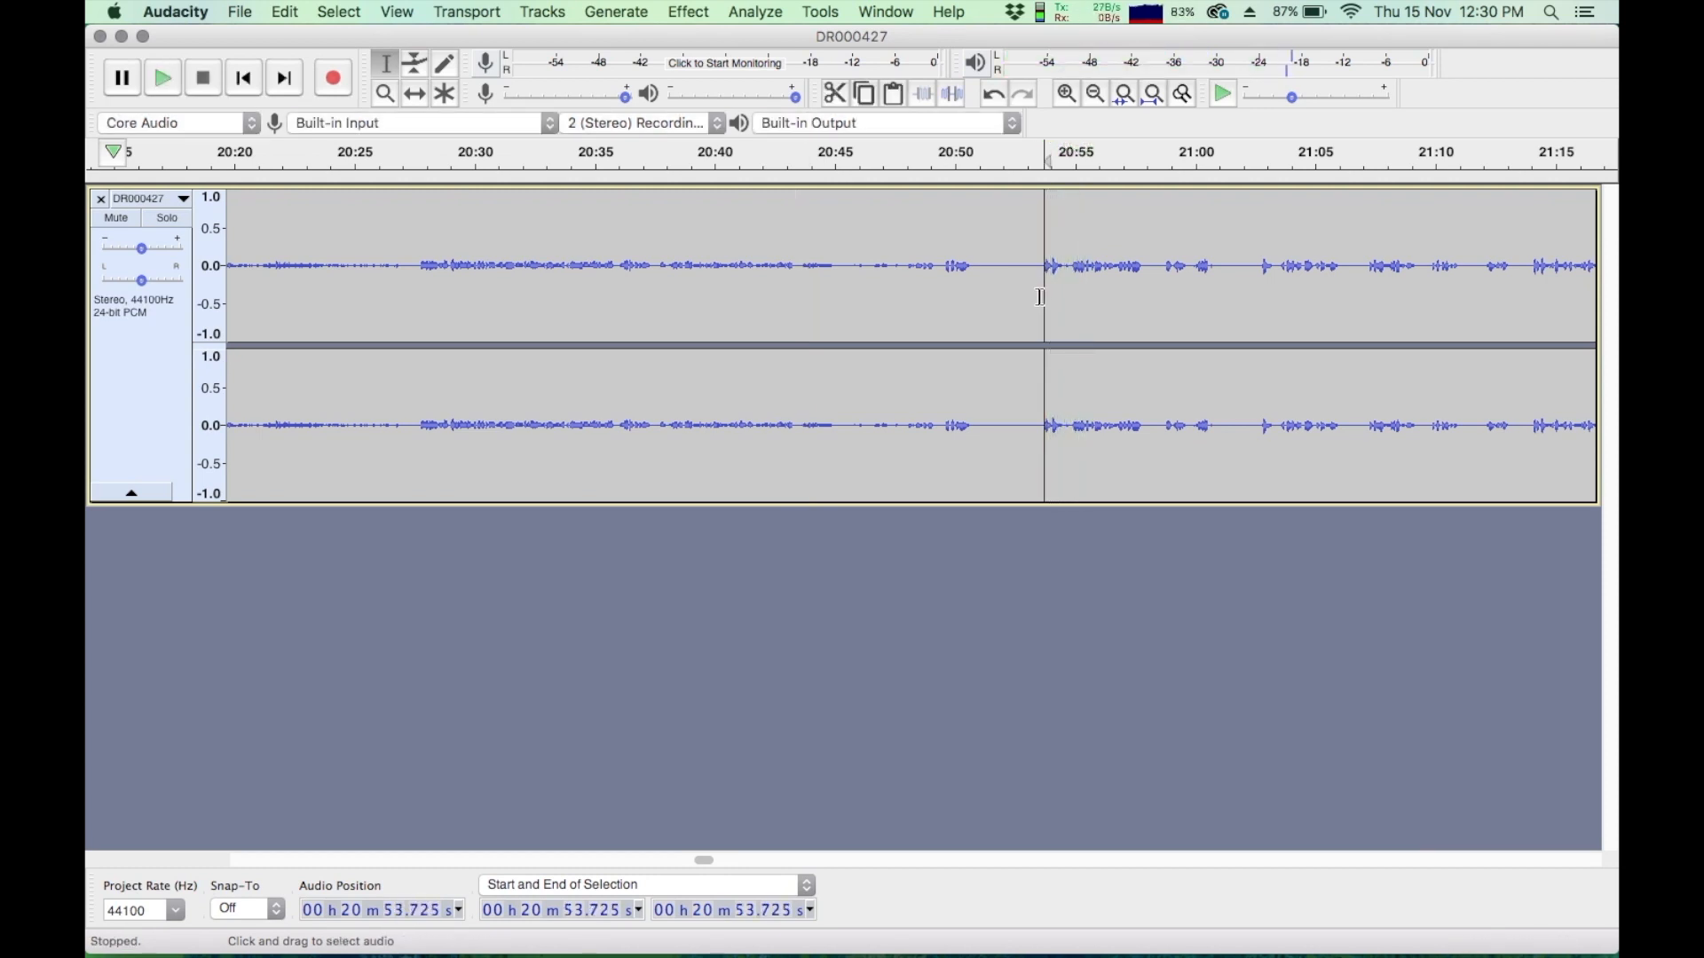
pyautogui.moveTo(1040, 297); pyautogui.dragTo(93, 317)
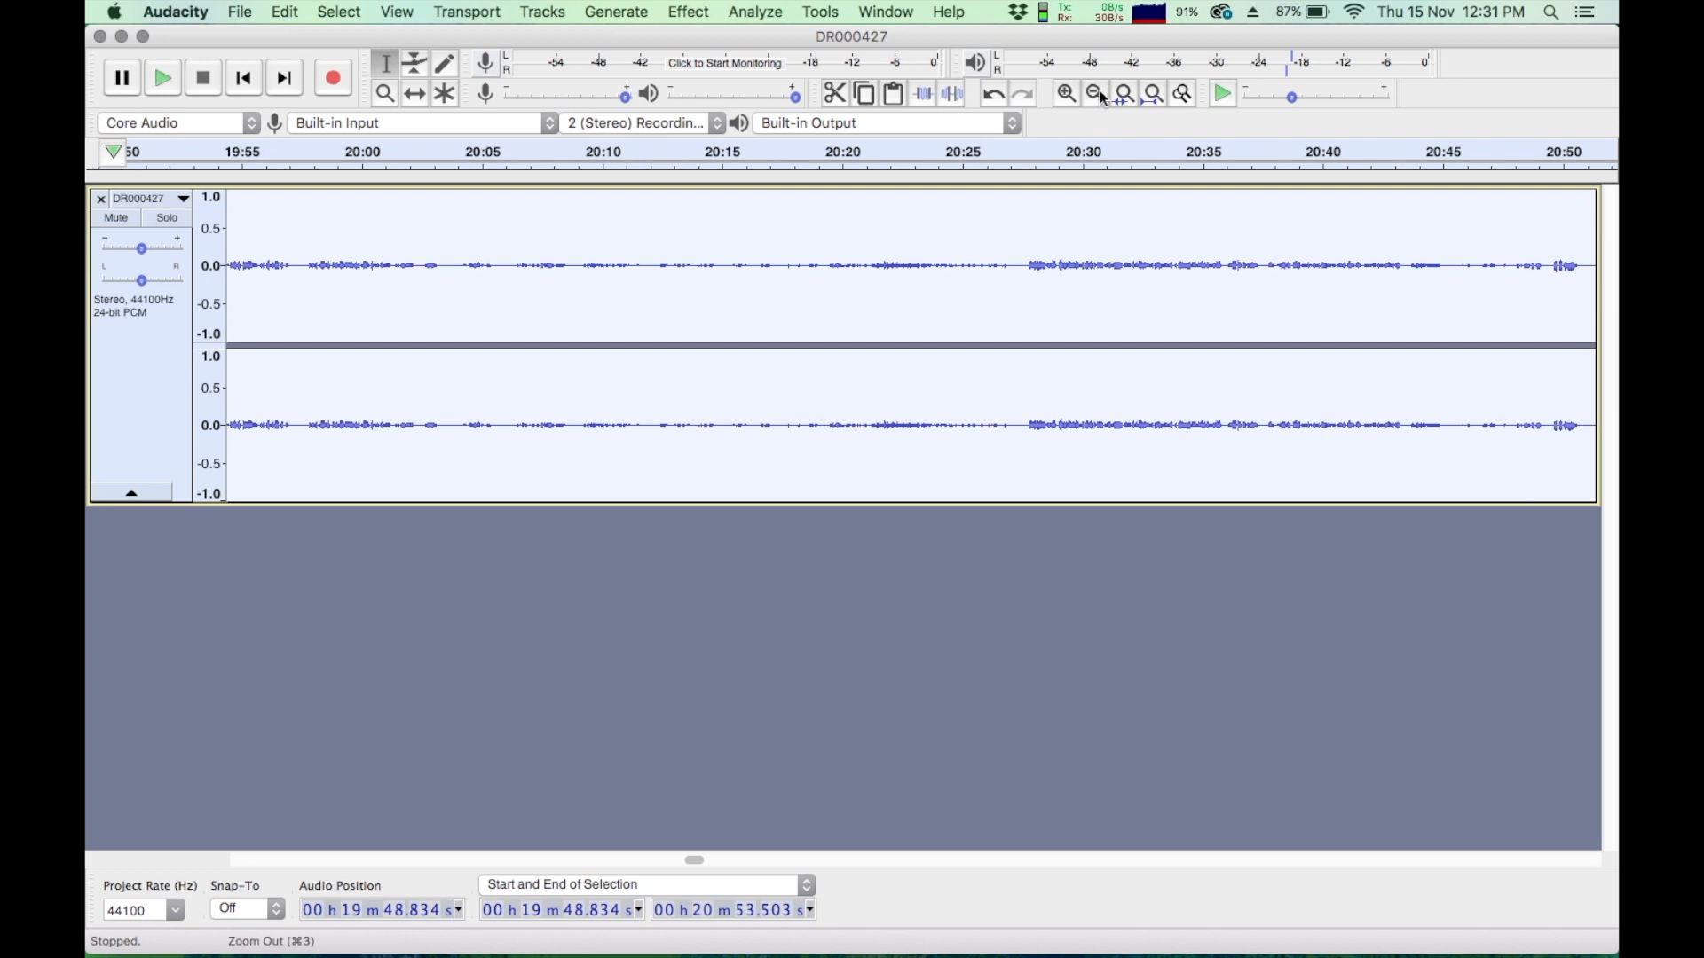
# Step: Extend the selection back to 0:00 and delete the first 20:53.503
pyautogui.click(1152, 94)
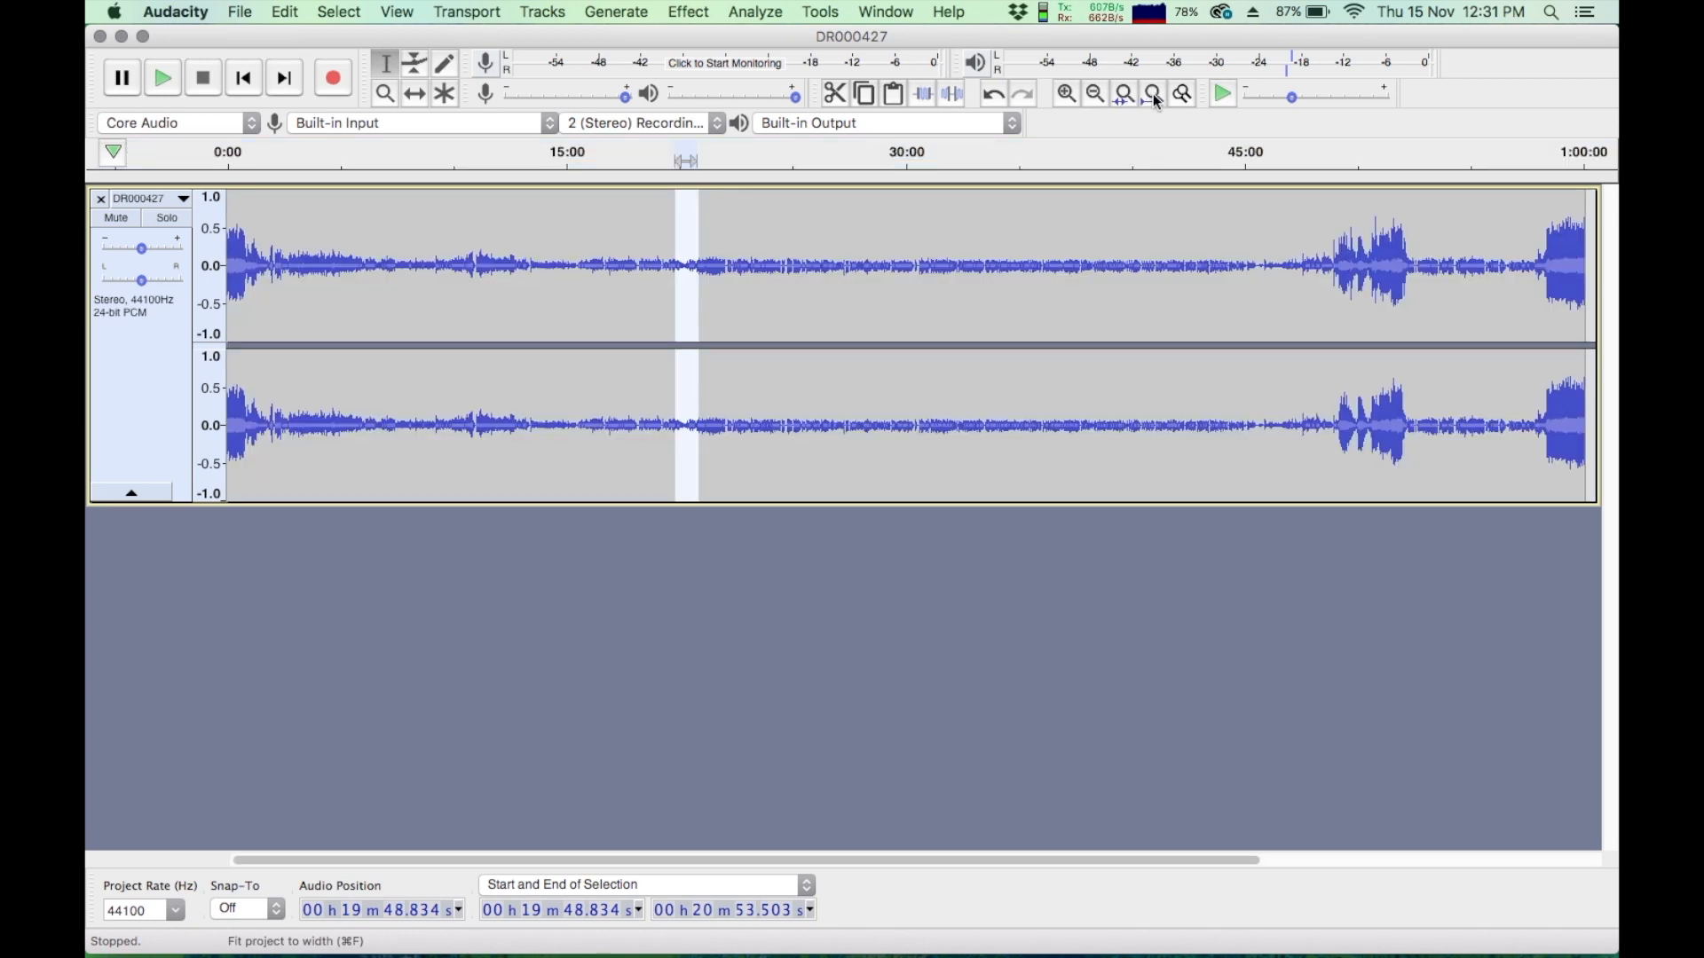
pyautogui.press('shift')
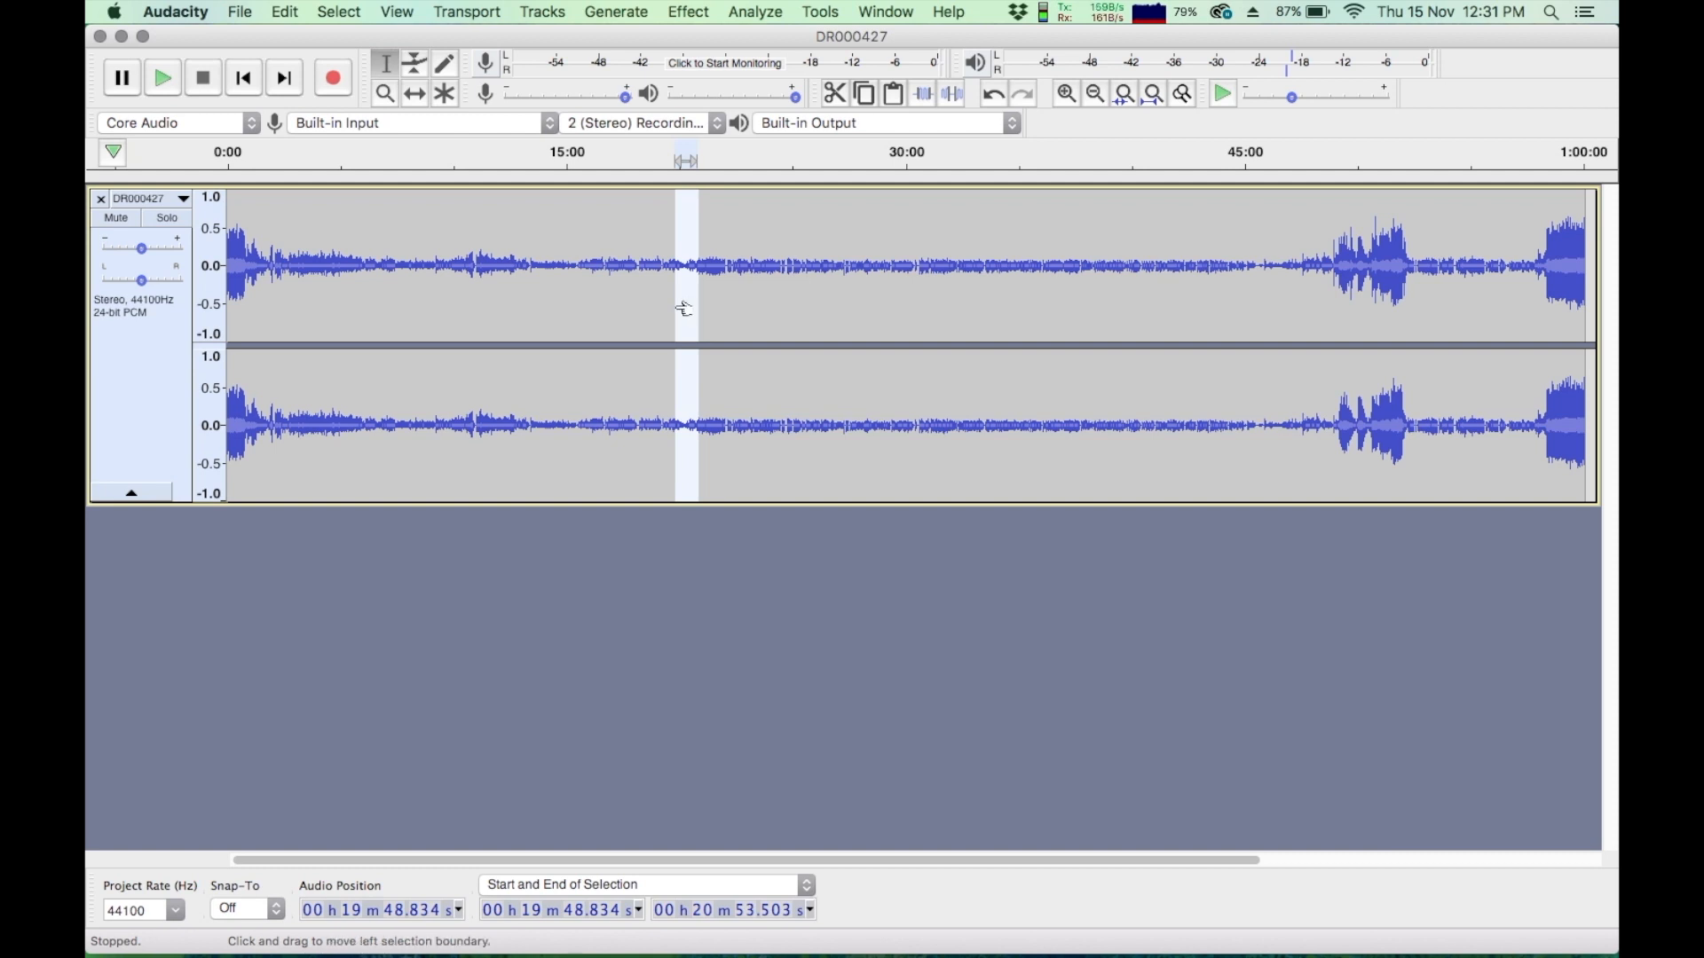
pyautogui.moveTo(684, 308); pyautogui.dragTo(157, 288)
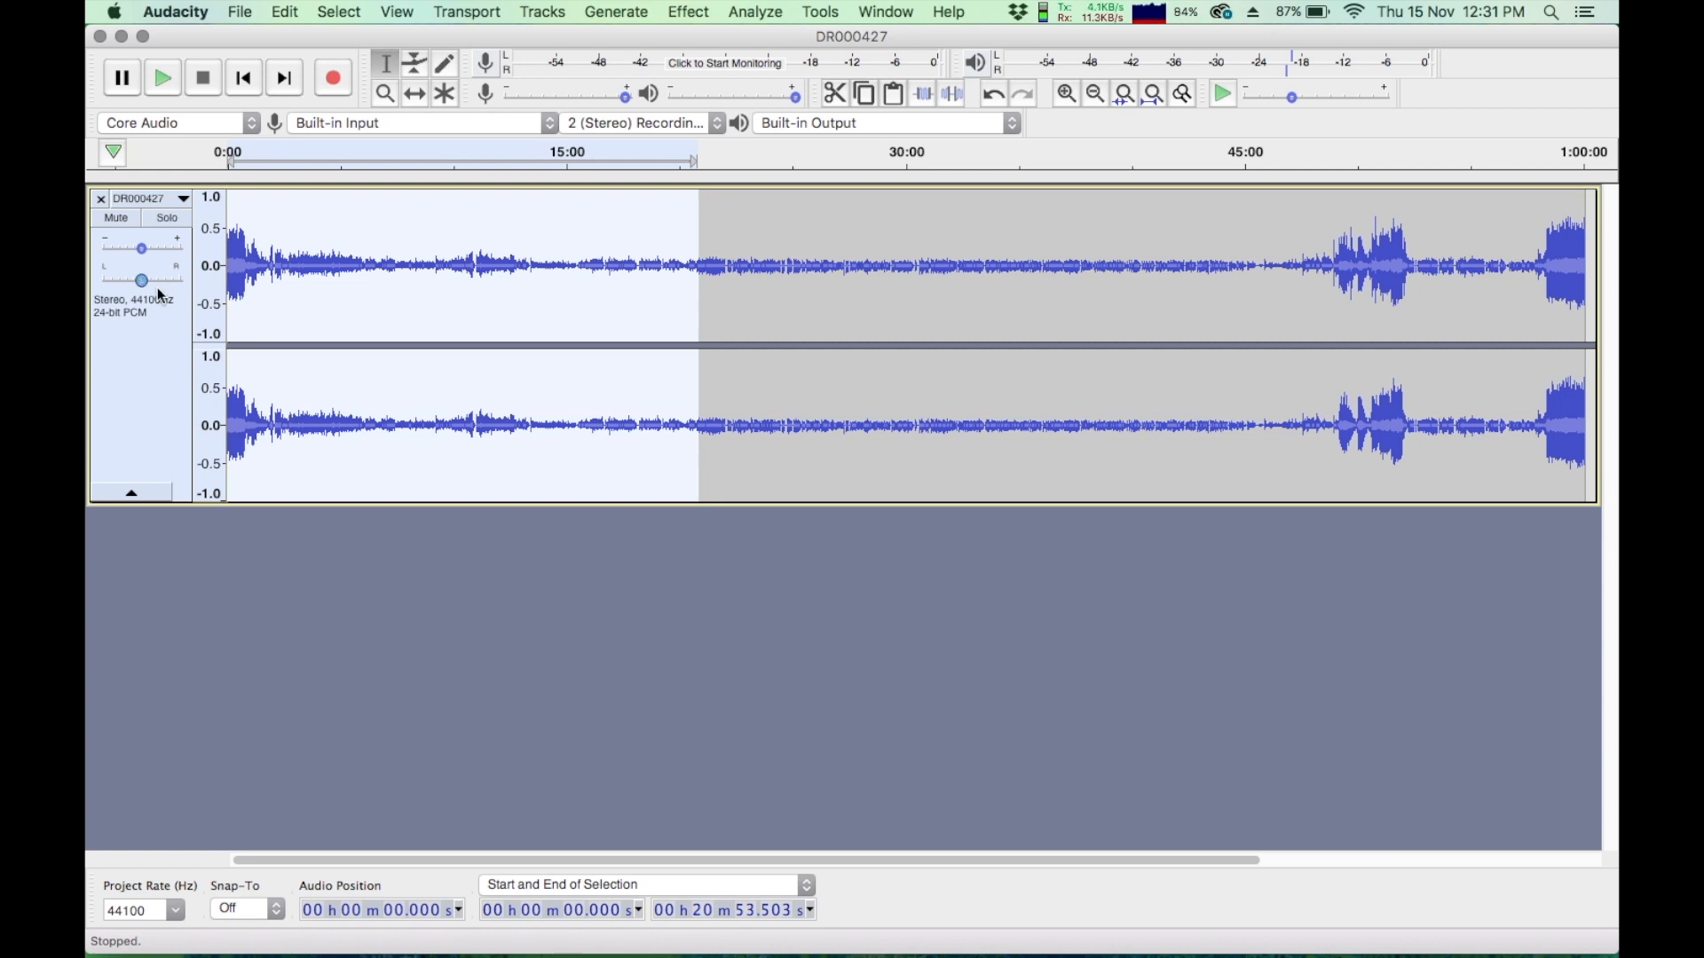
pyautogui.press('Delete')
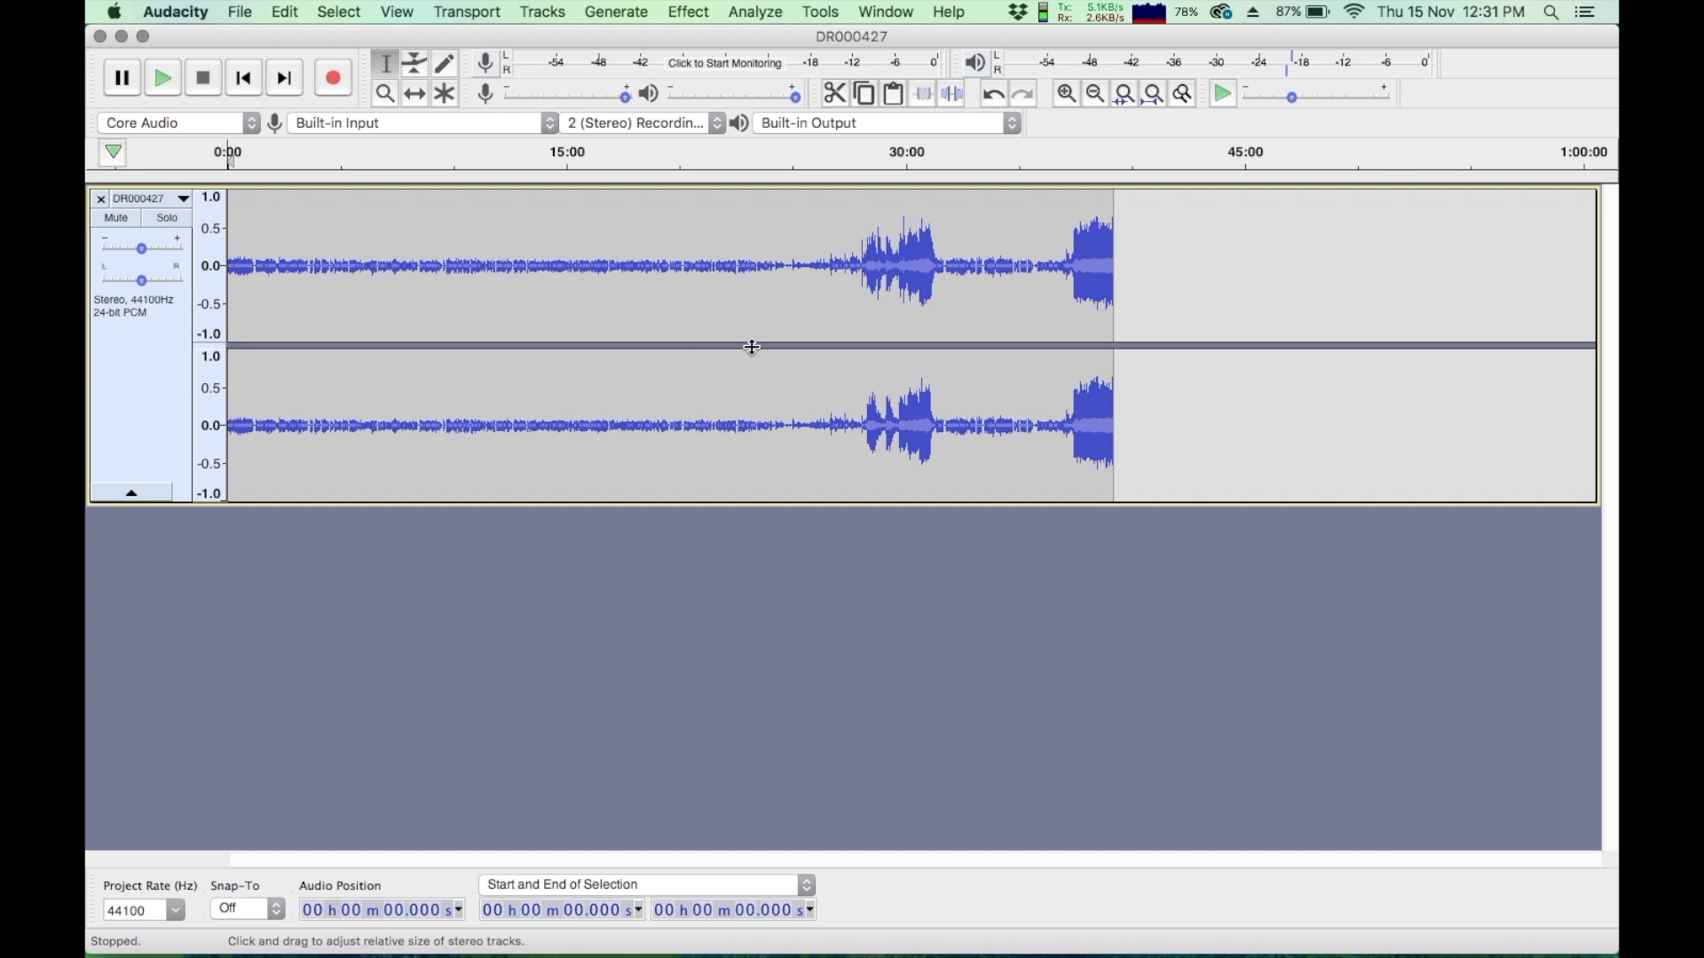
# Step: Play from around 24:00 and zoom in, auditioning at 24:16.713 and 24:09.644
pyautogui.click(769, 312)
pyautogui.press('space')
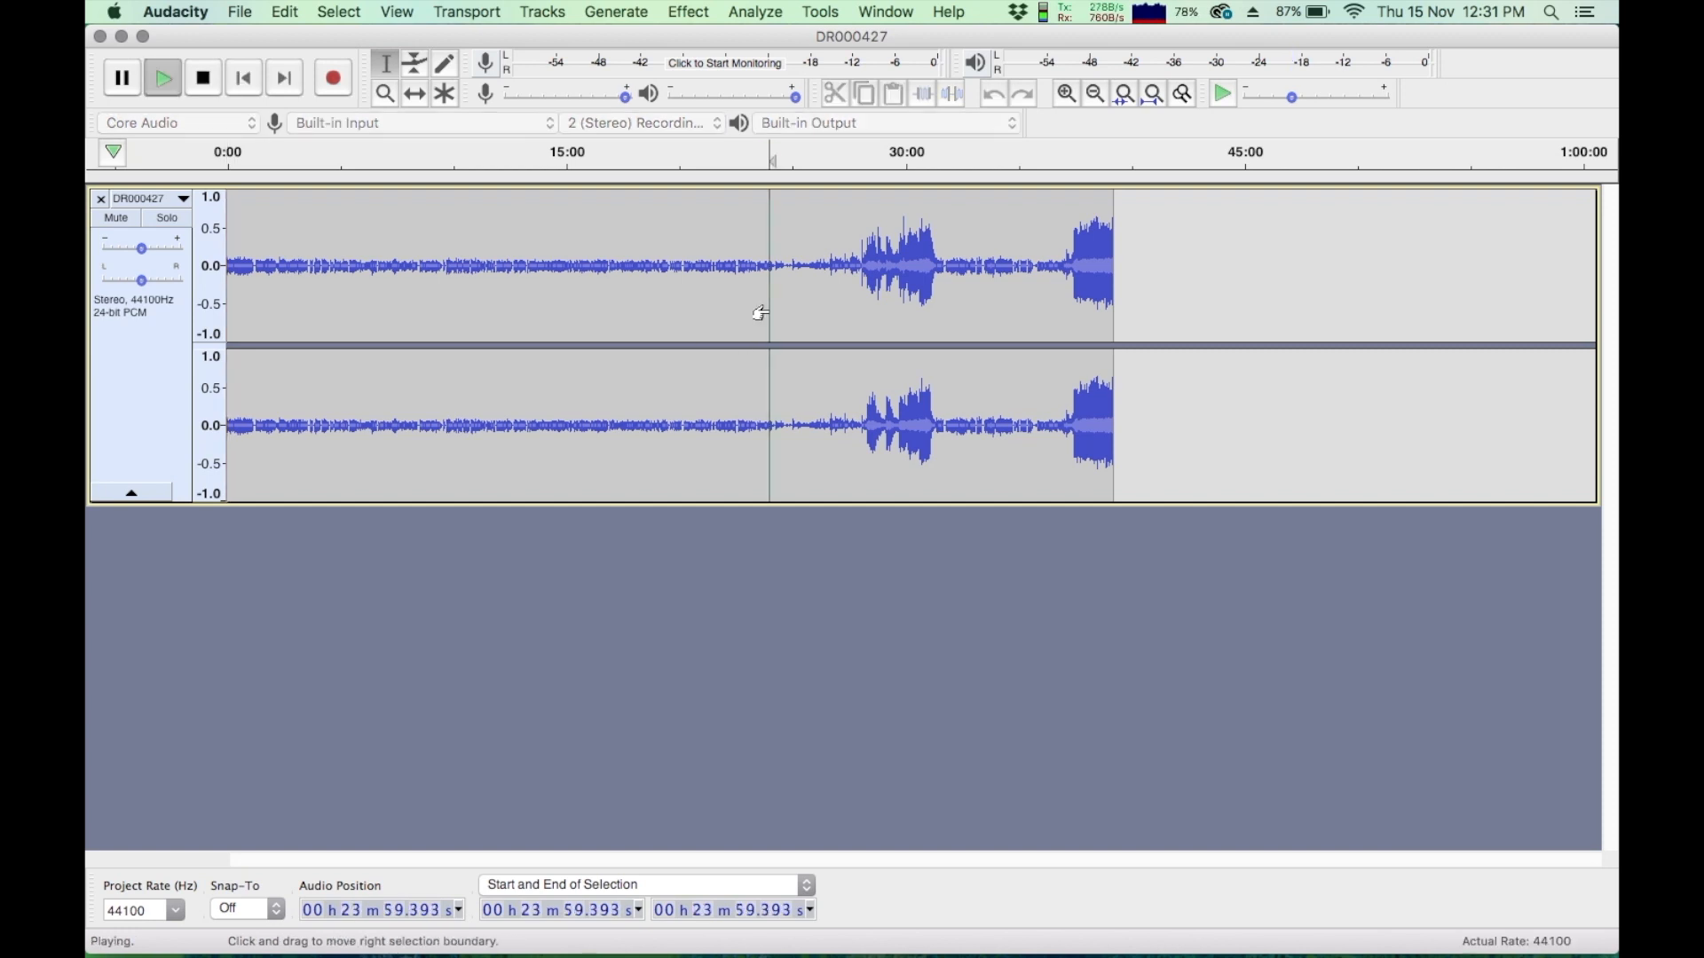
pyautogui.click(1069, 96)
pyautogui.click(1067, 94)
pyautogui.click(1067, 94)
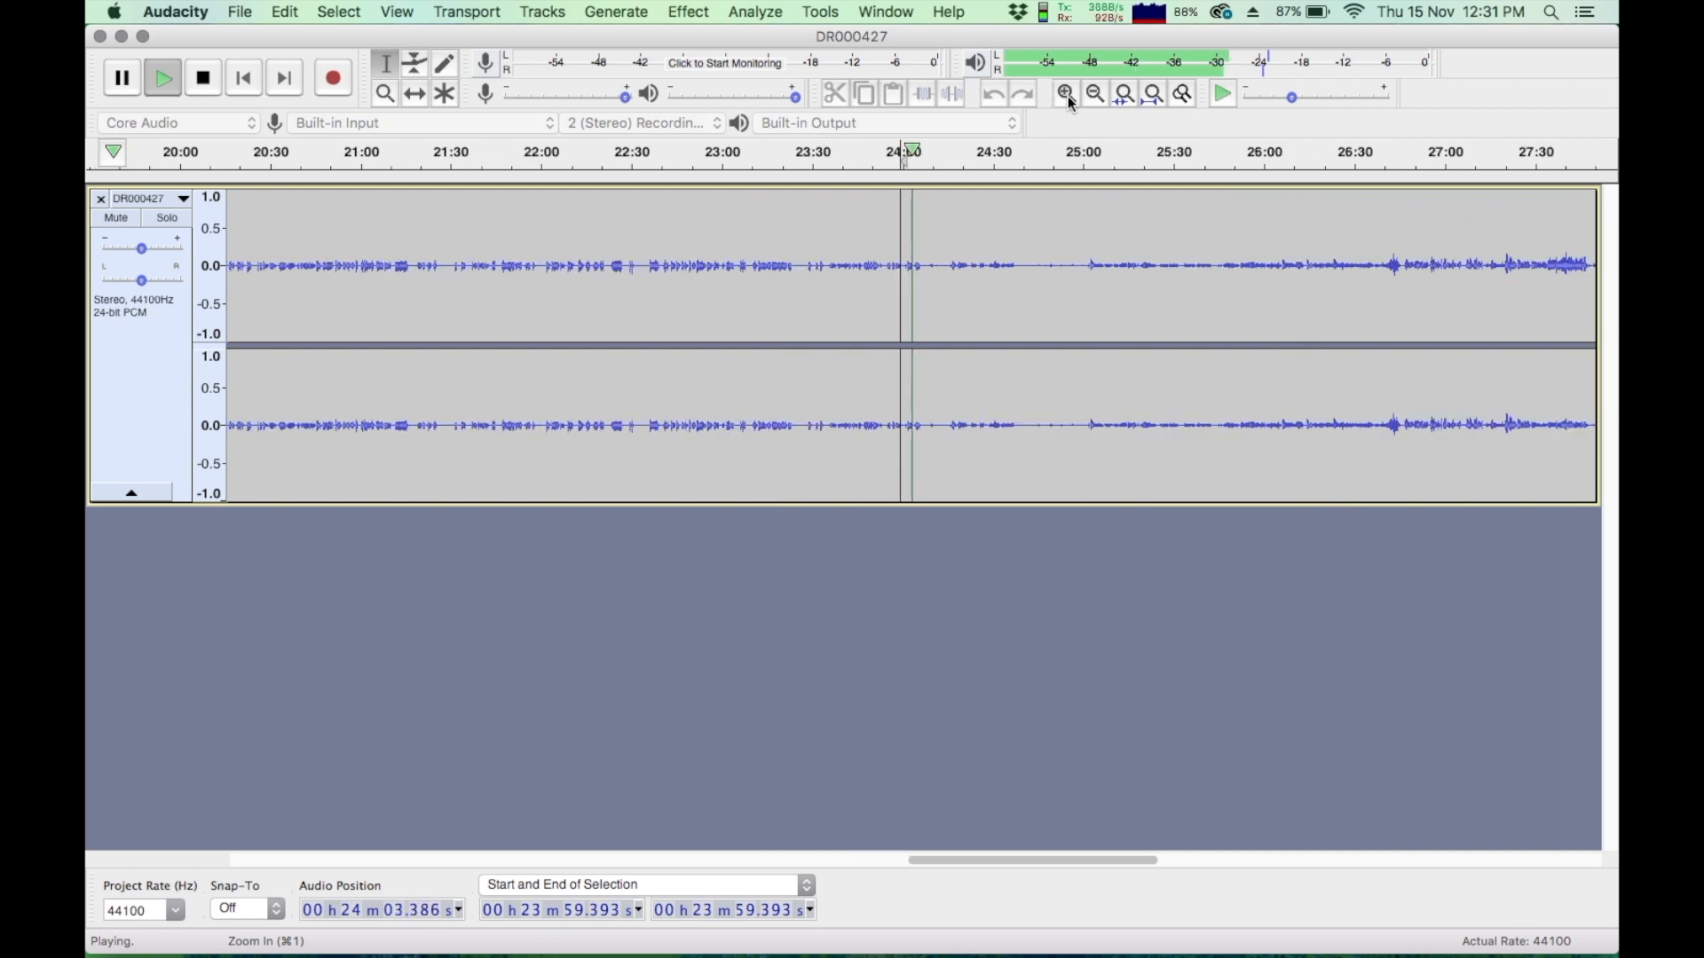
pyautogui.click(1068, 94)
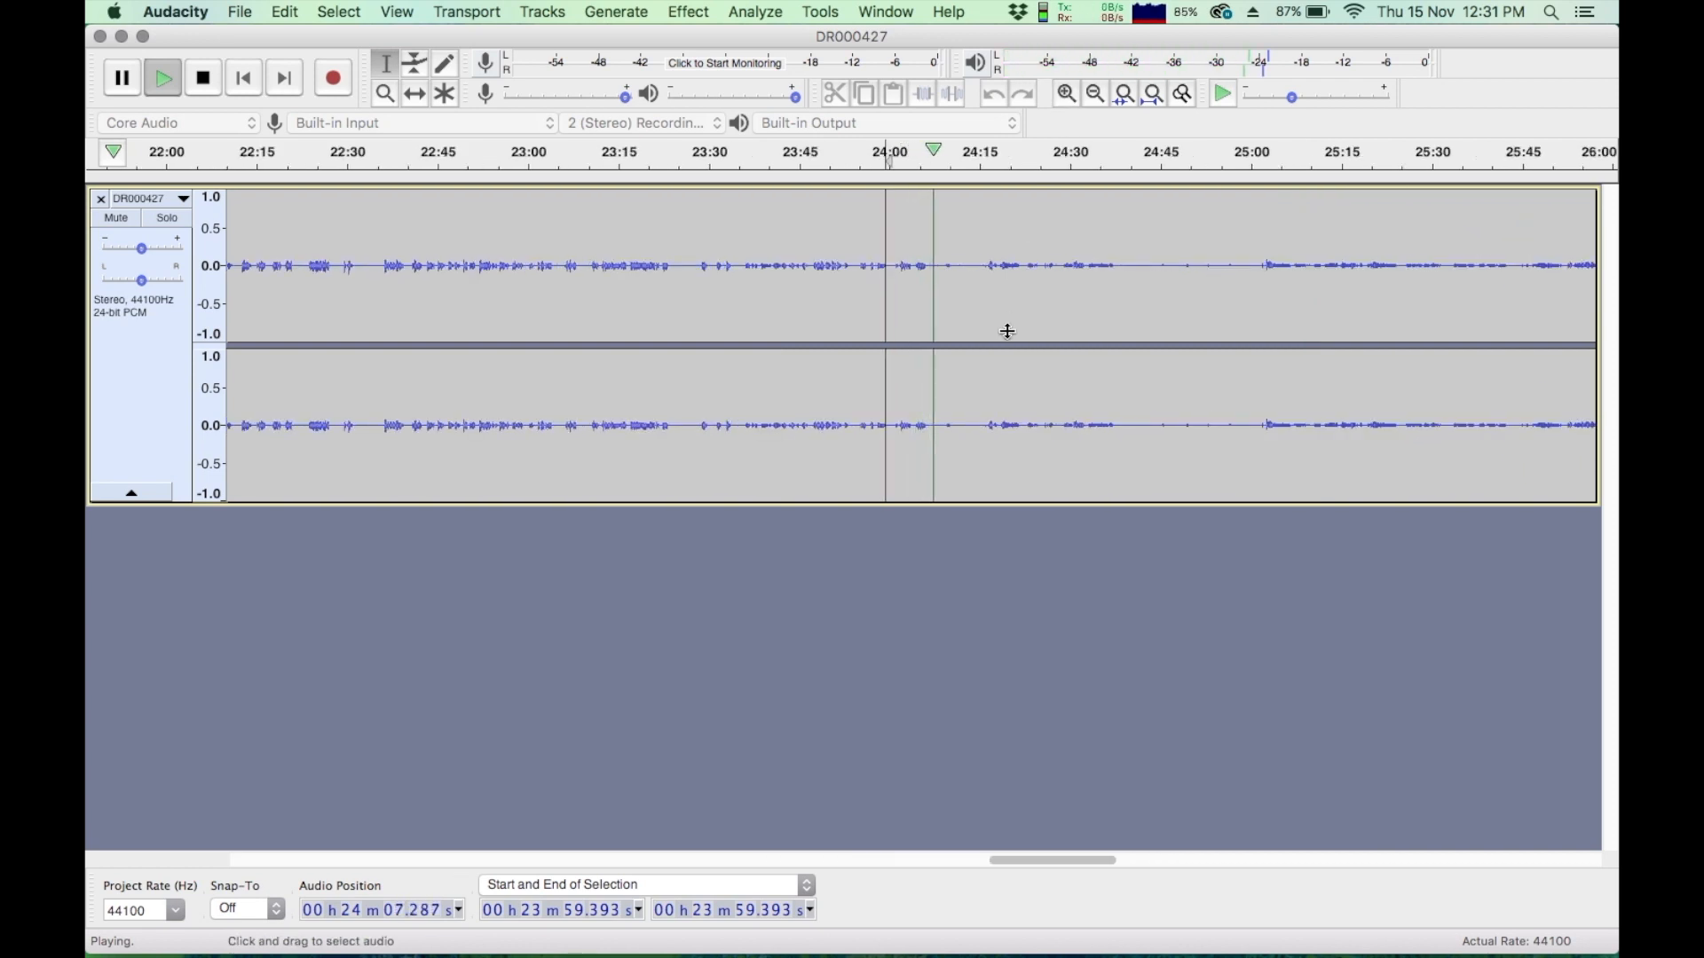
pyautogui.click(988, 288)
pyautogui.press('space')
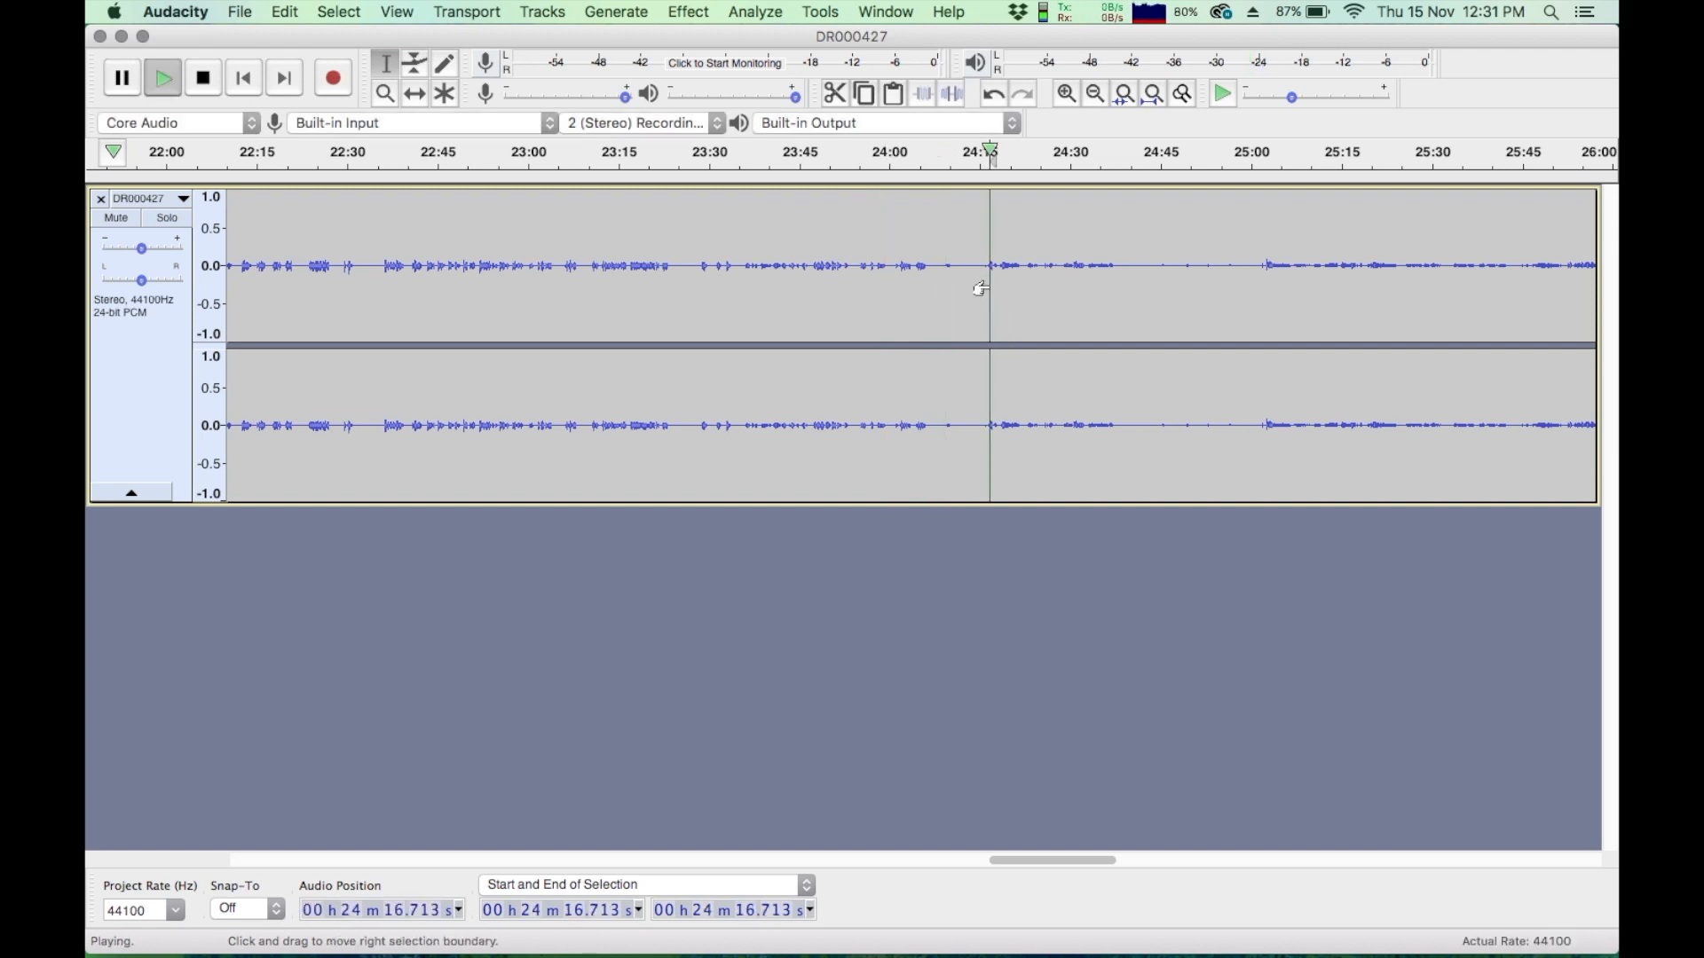
pyautogui.click(949, 283)
pyautogui.press('space')
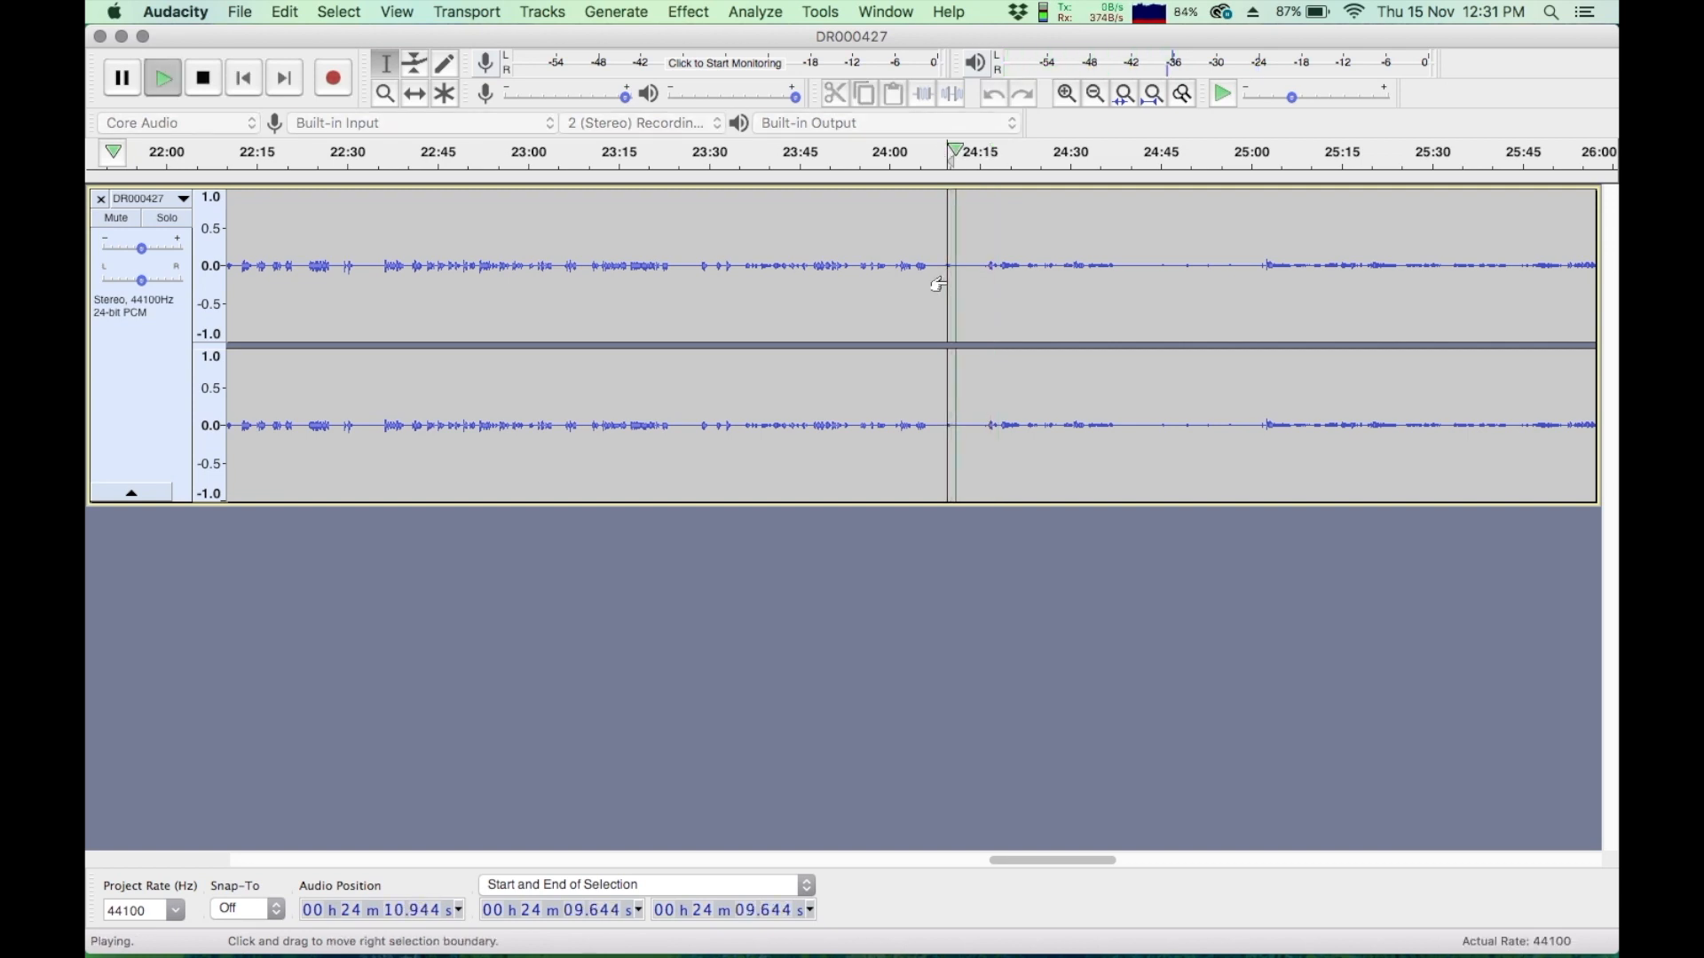
pyautogui.press('space')
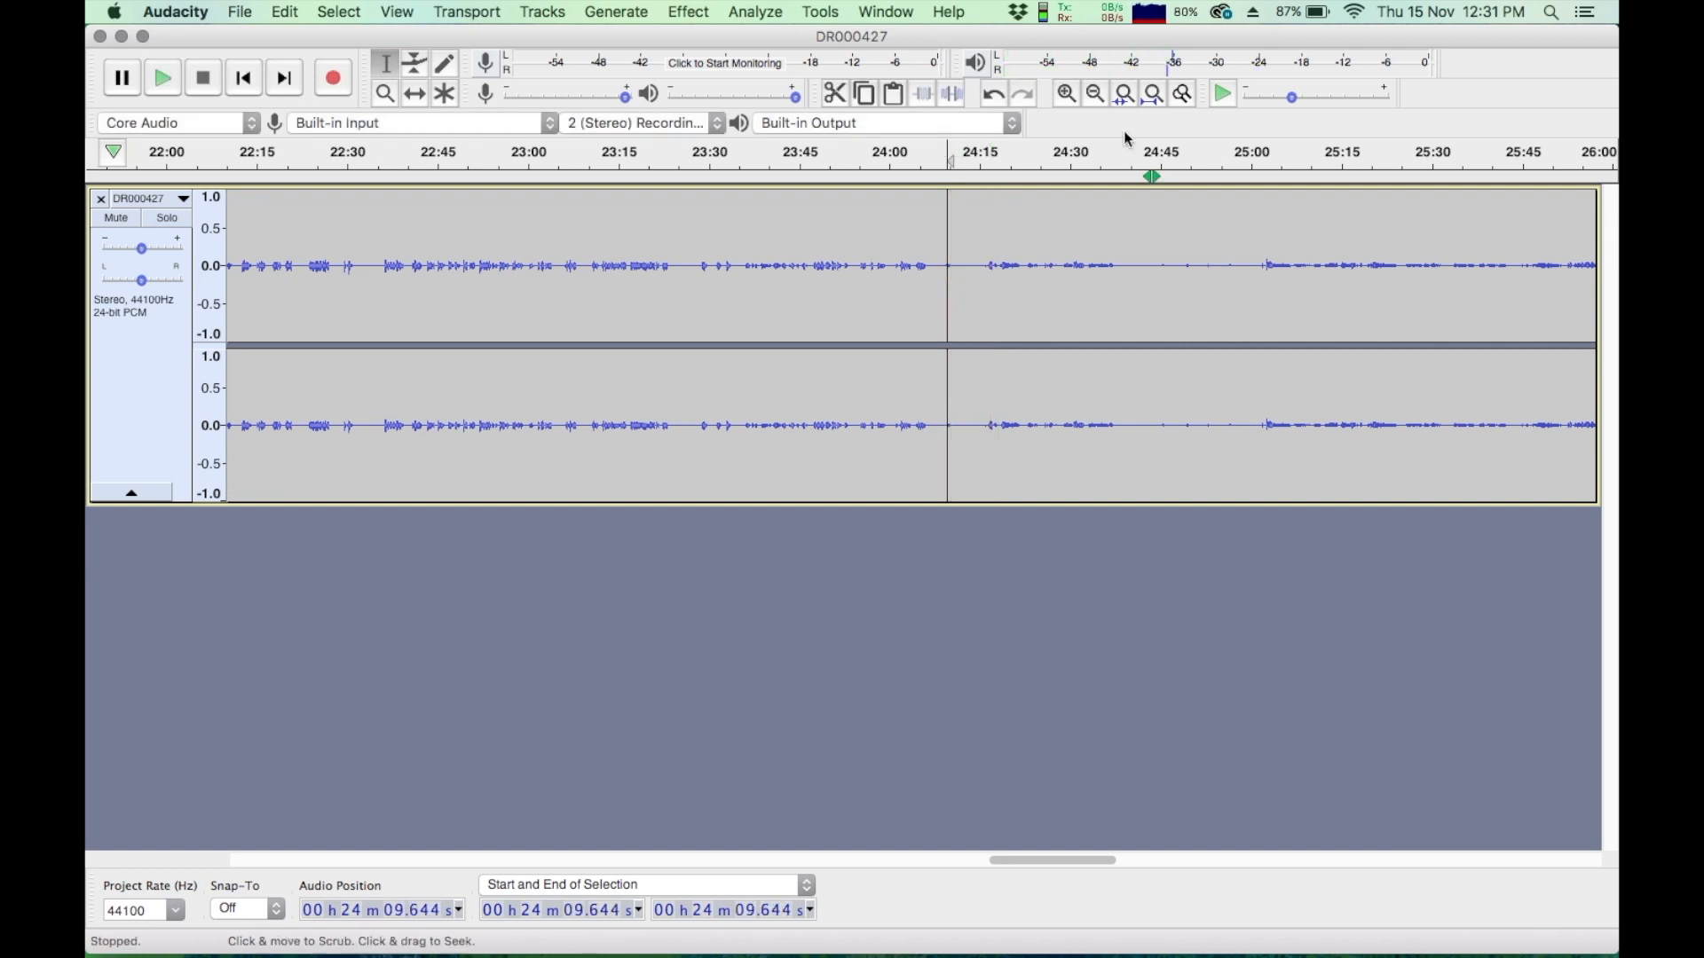
# Step: Zoom closer and replay from 24:04.551 to find where the speech ends
pyautogui.click(1067, 94)
pyautogui.click(1066, 94)
pyautogui.click(1066, 95)
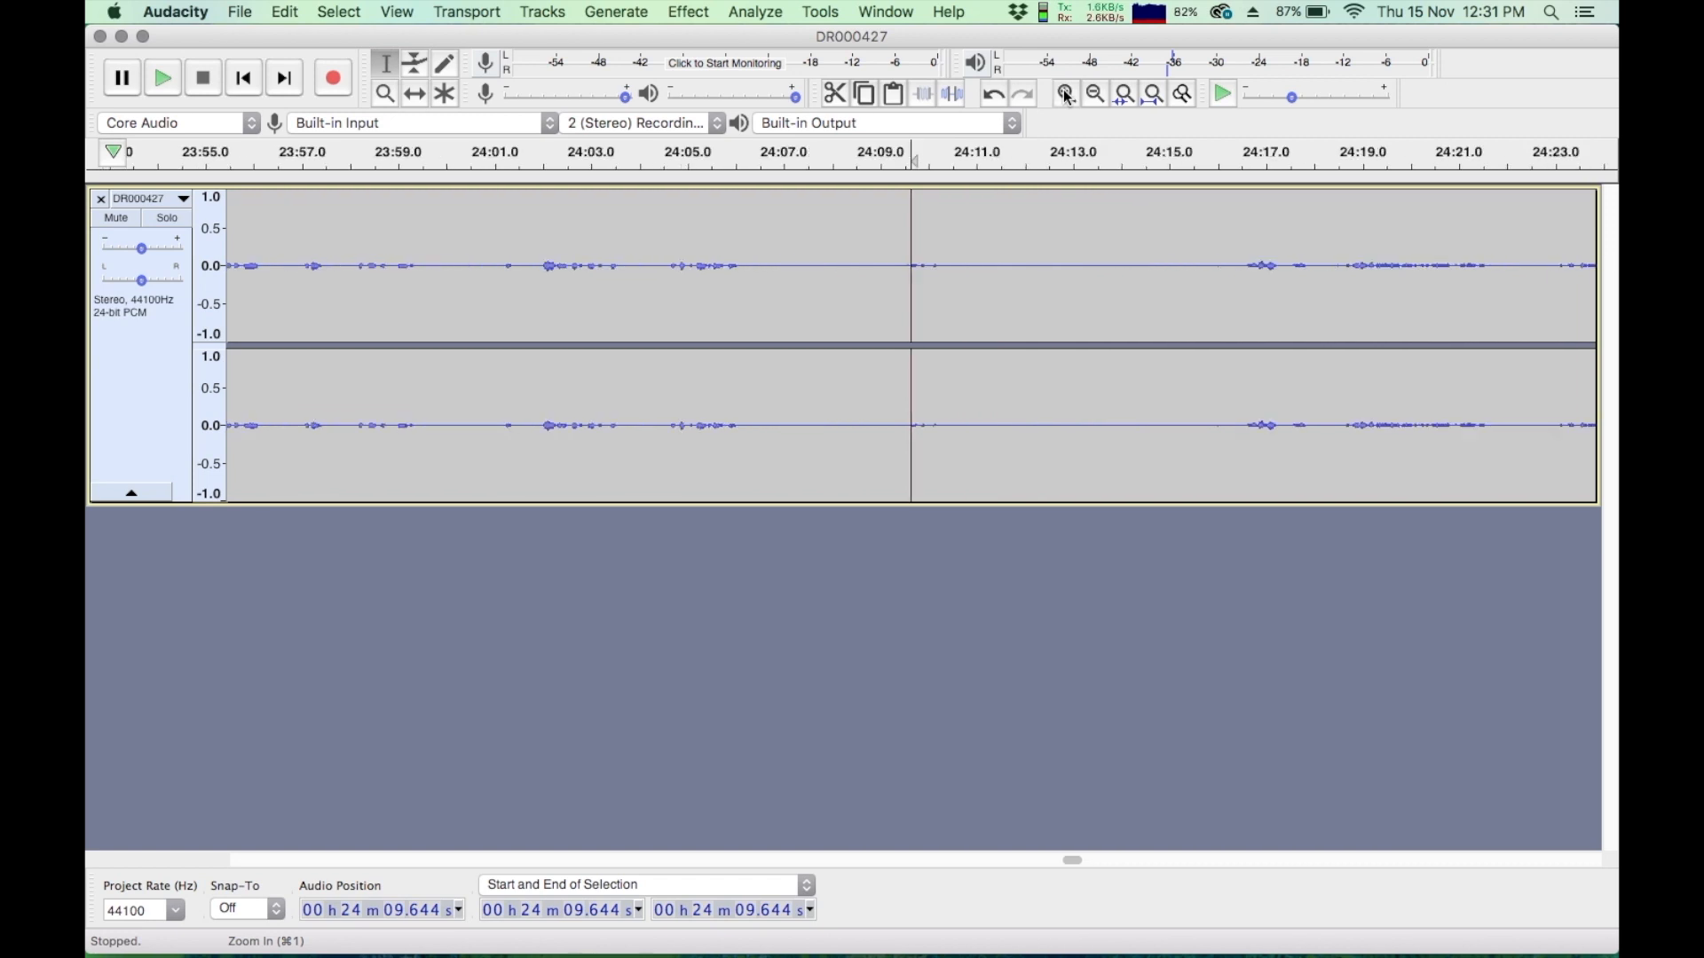
pyautogui.click(1066, 94)
pyautogui.click(421, 284)
pyautogui.press('space')
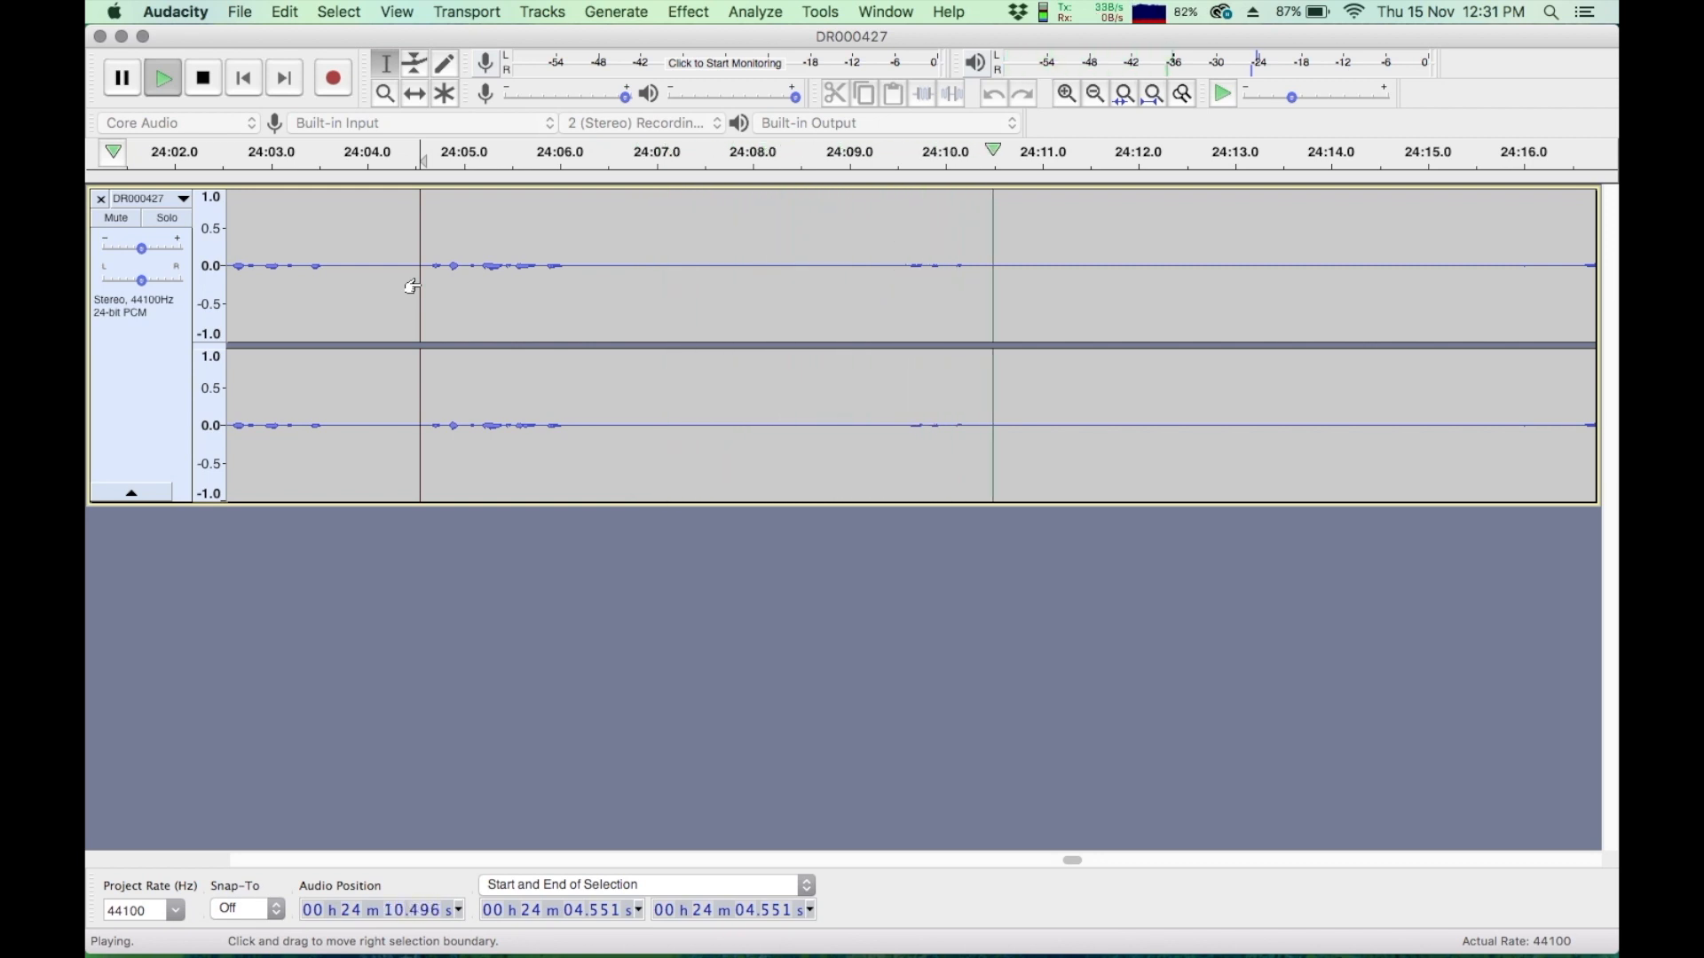
pyautogui.press('space')
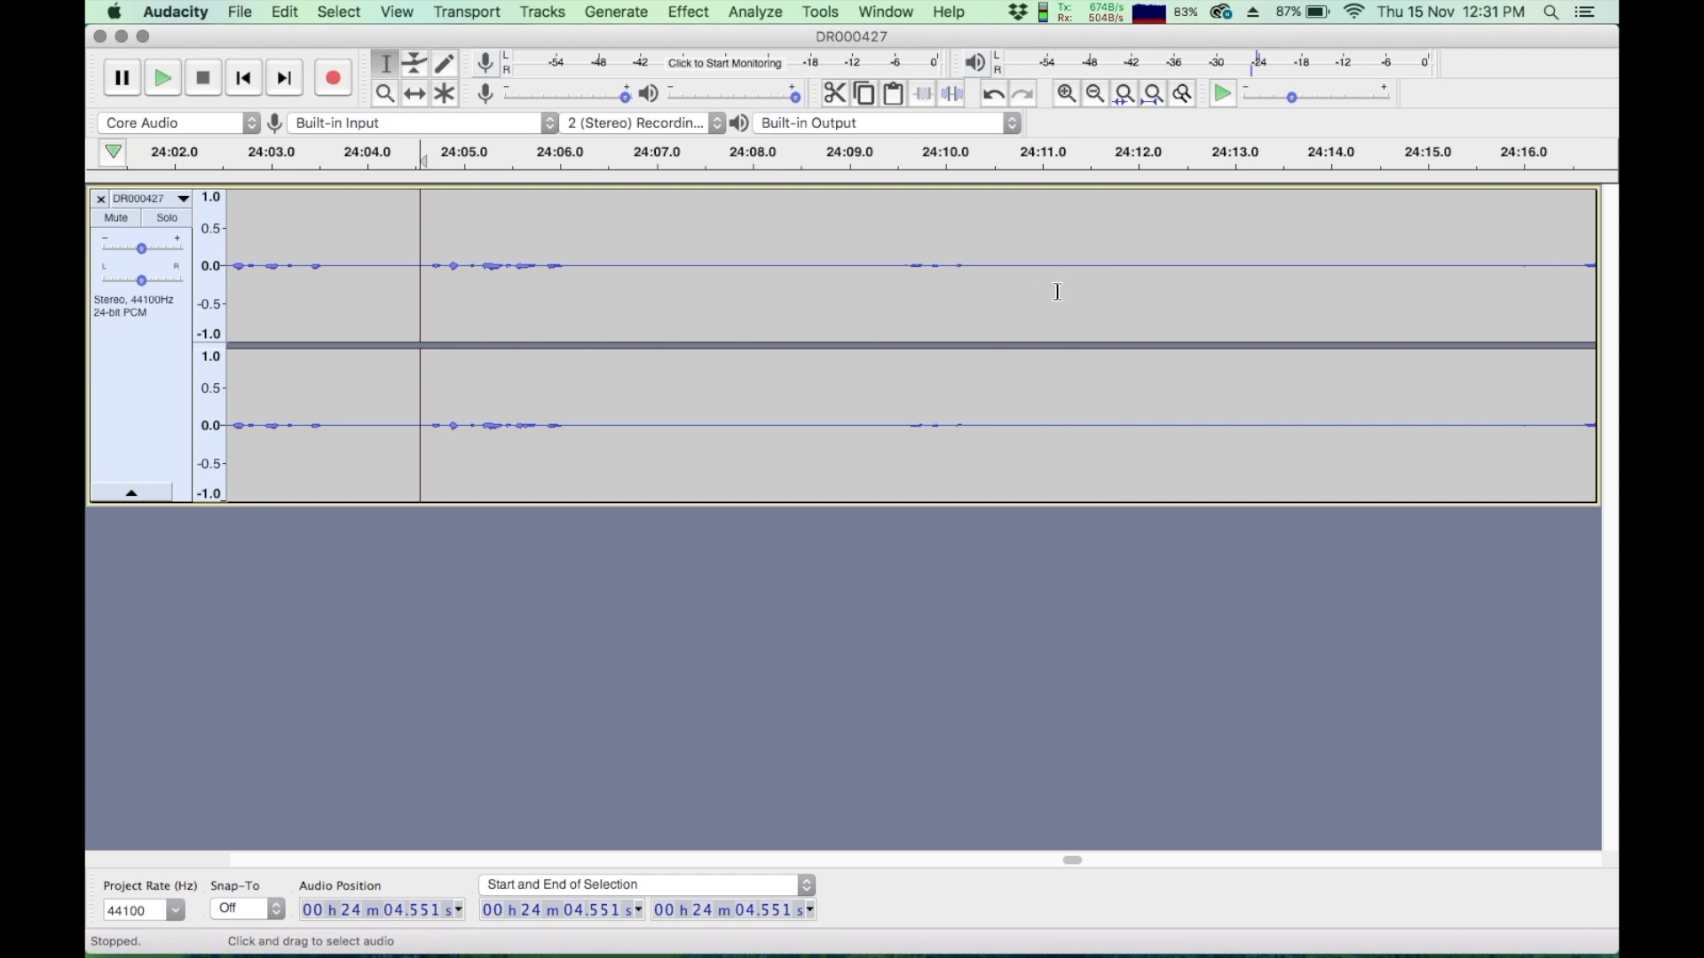
# Step: Select from 24:11.544 to the end of the recording and delete it
pyautogui.moveTo(1095, 299); pyautogui.dragTo(1613, 351)
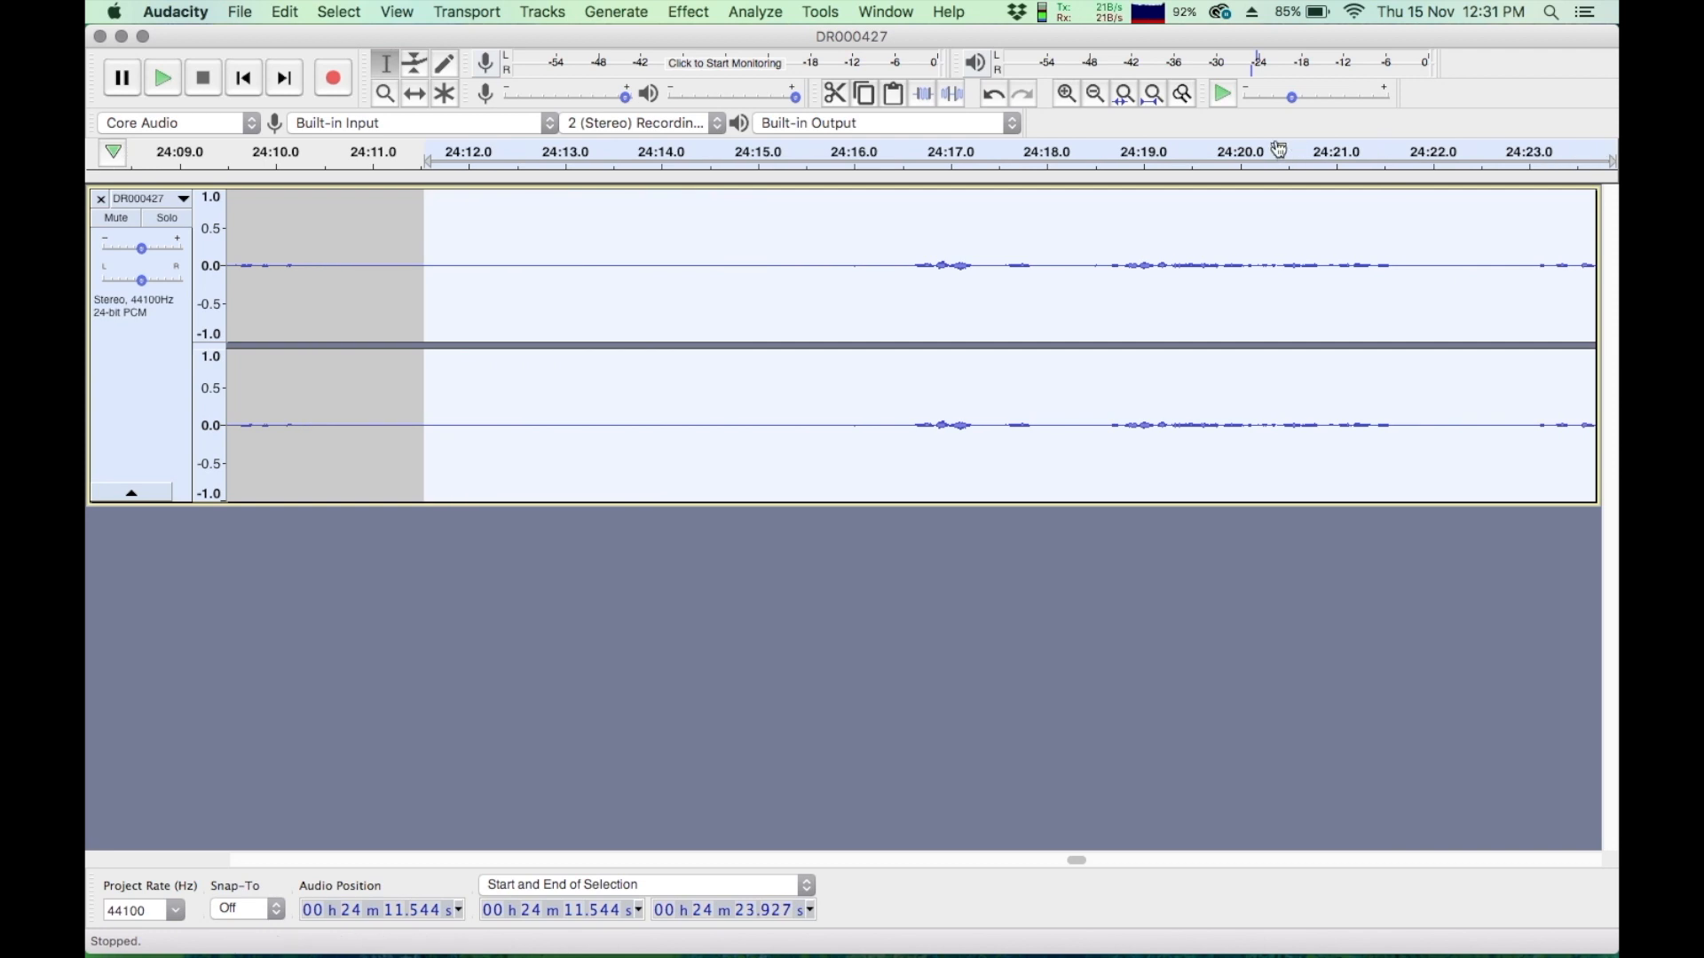
pyautogui.click(1152, 93)
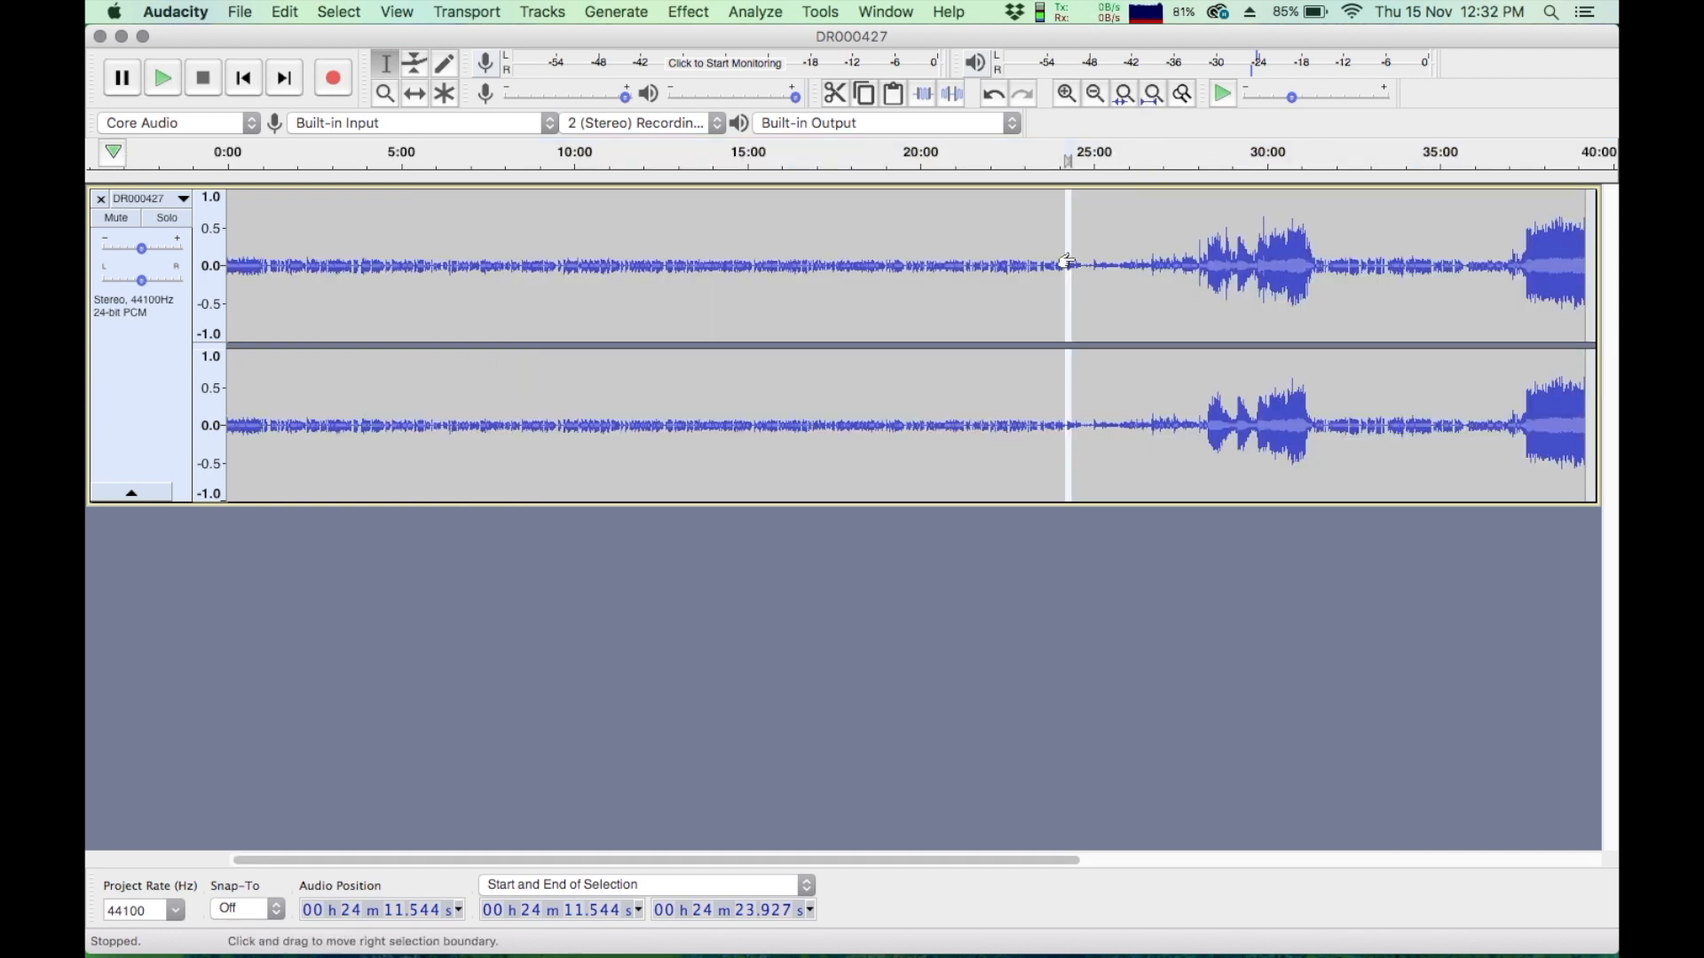
pyautogui.moveTo(1067, 263); pyautogui.dragTo(1538, 284)
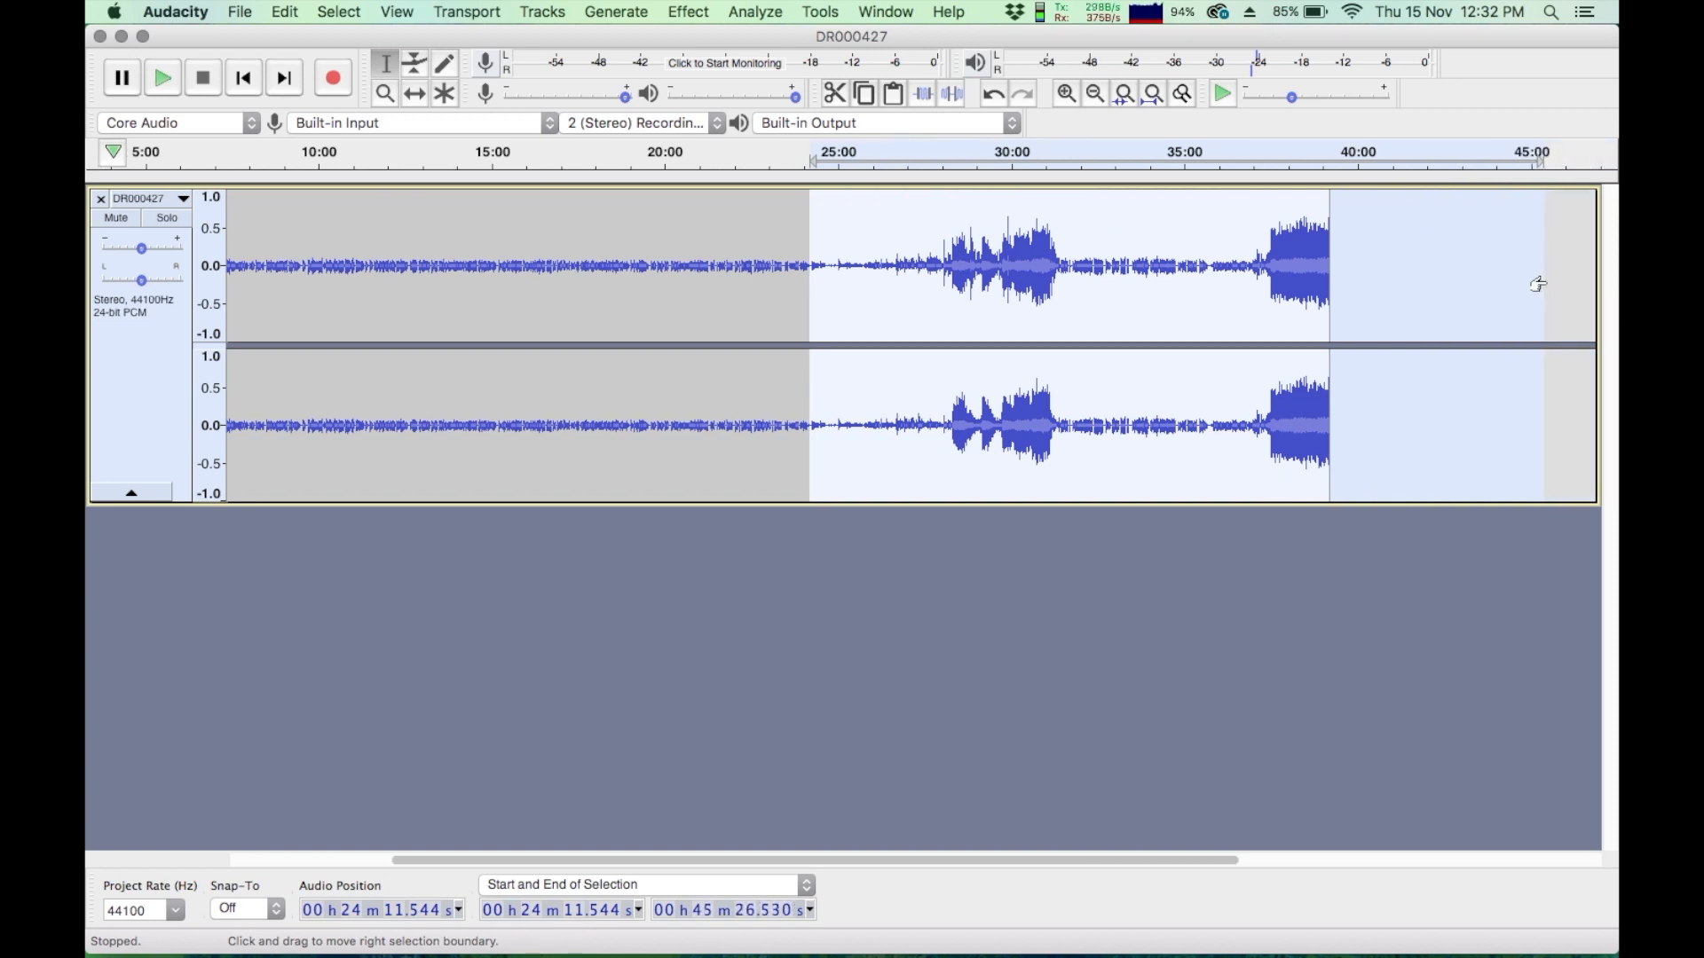
pyautogui.press('Delete')
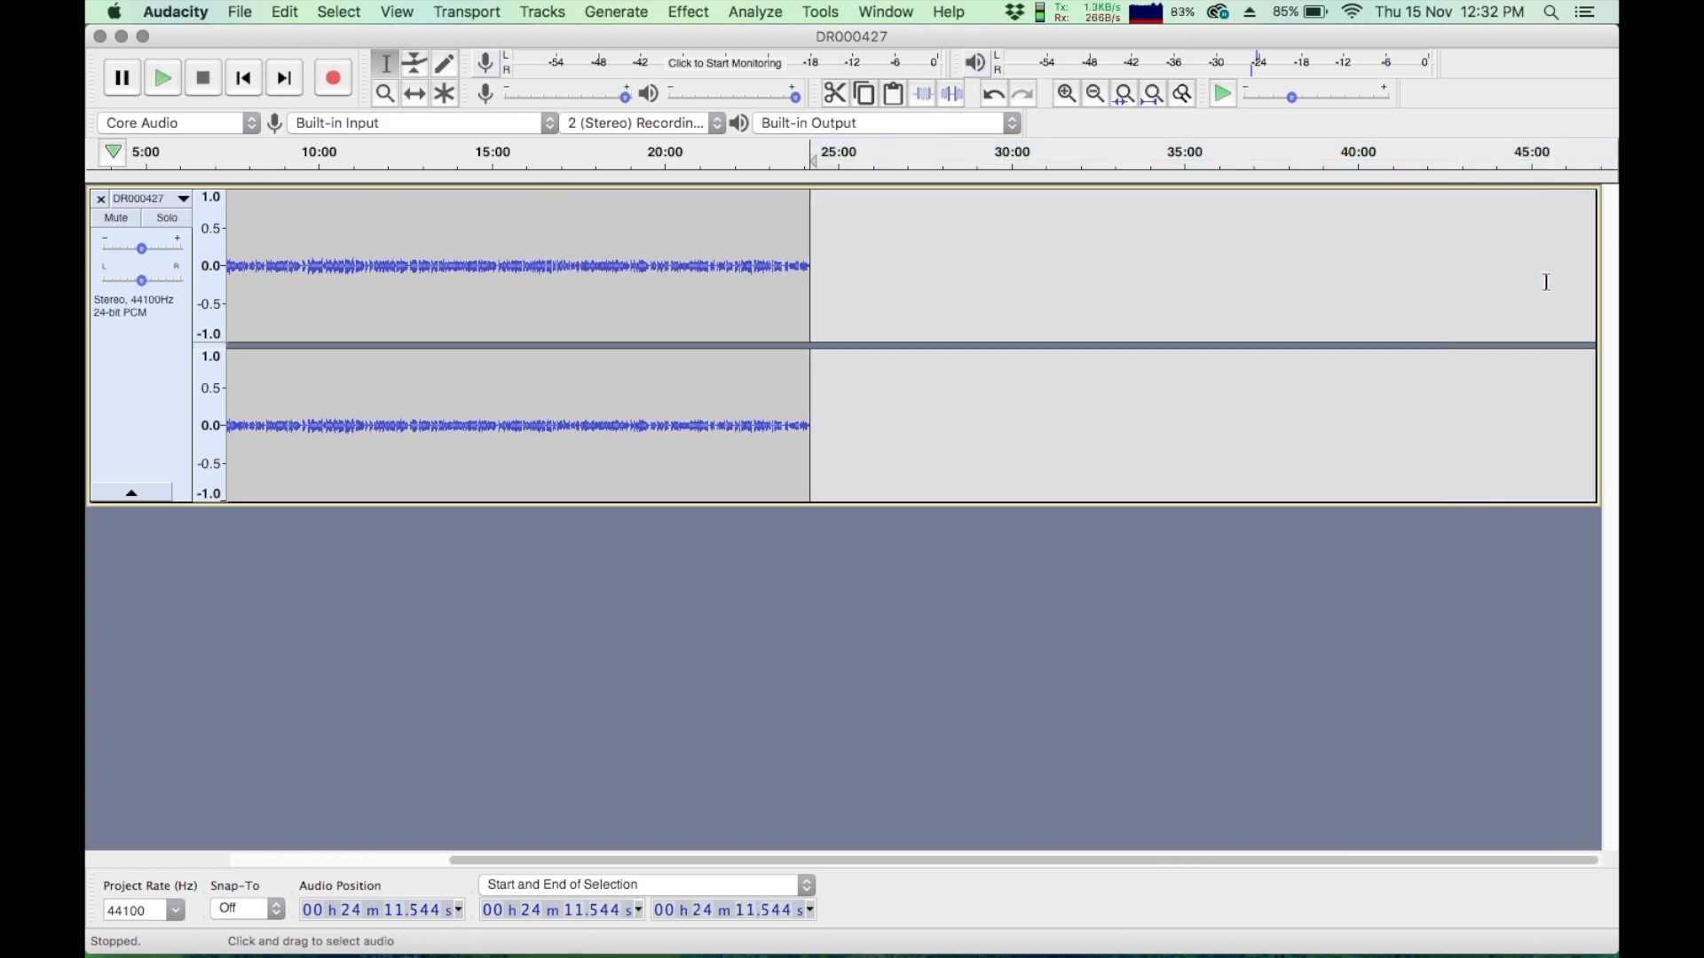
# Step: Apply a Fade Out to the final stretch from 24:10.163 to the end
pyautogui.click(1068, 94)
pyautogui.click(1068, 94)
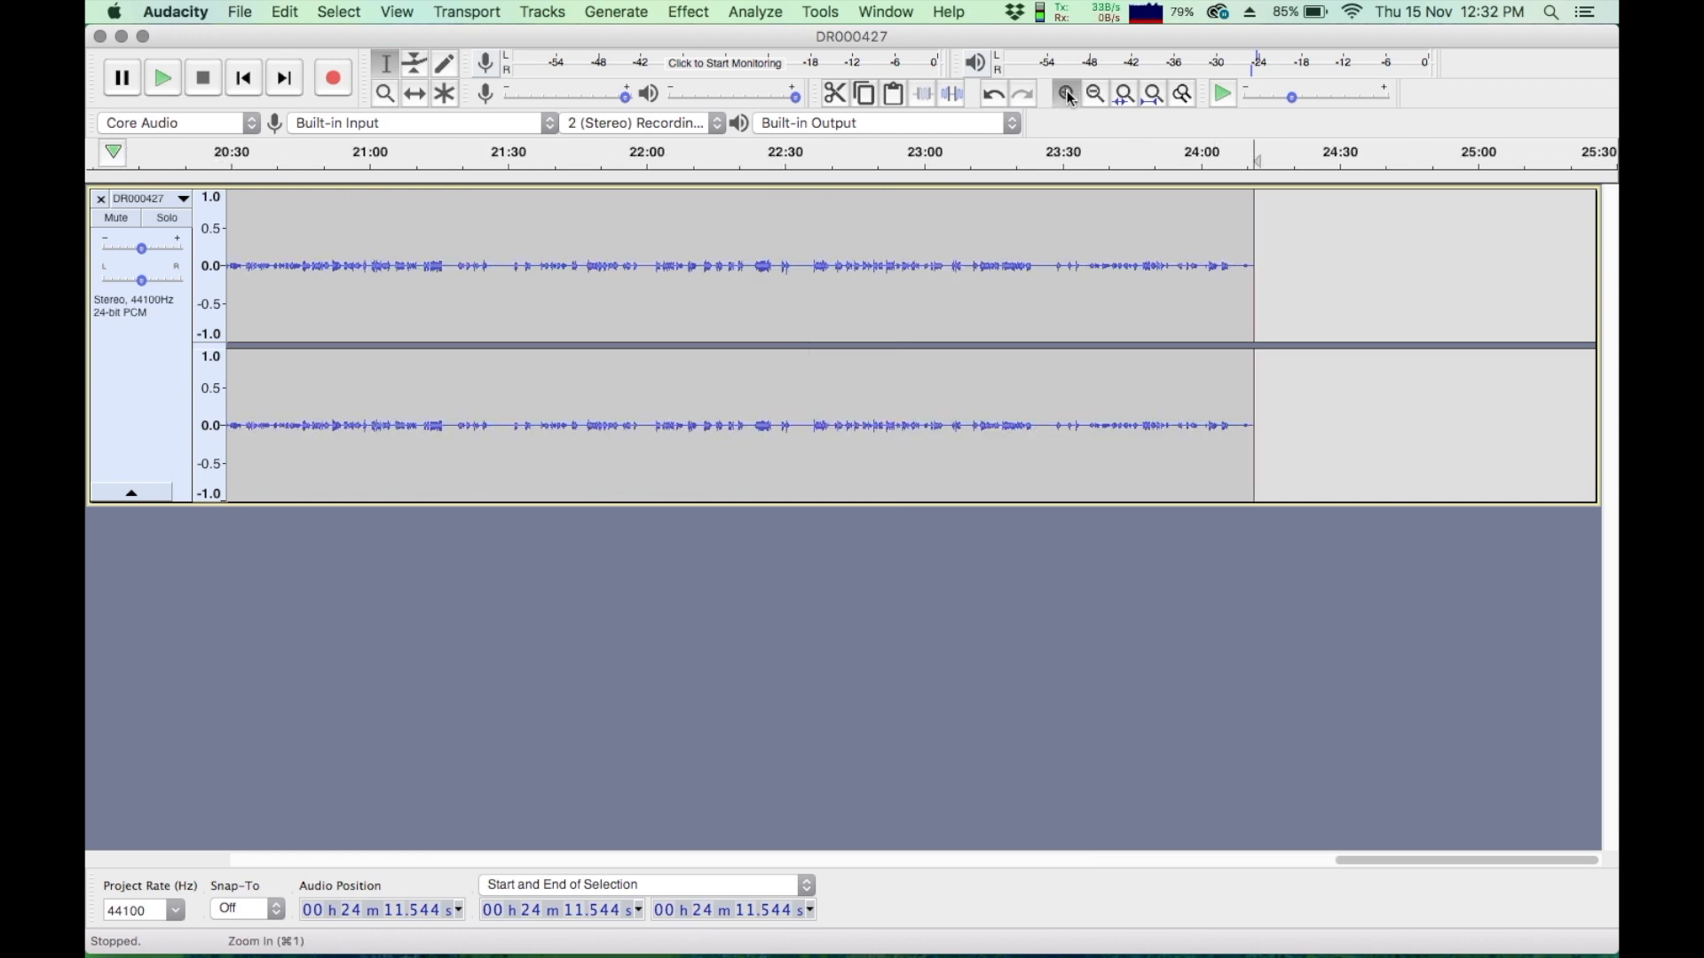
pyautogui.click(1068, 94)
pyautogui.click(1068, 94)
pyautogui.click(1067, 94)
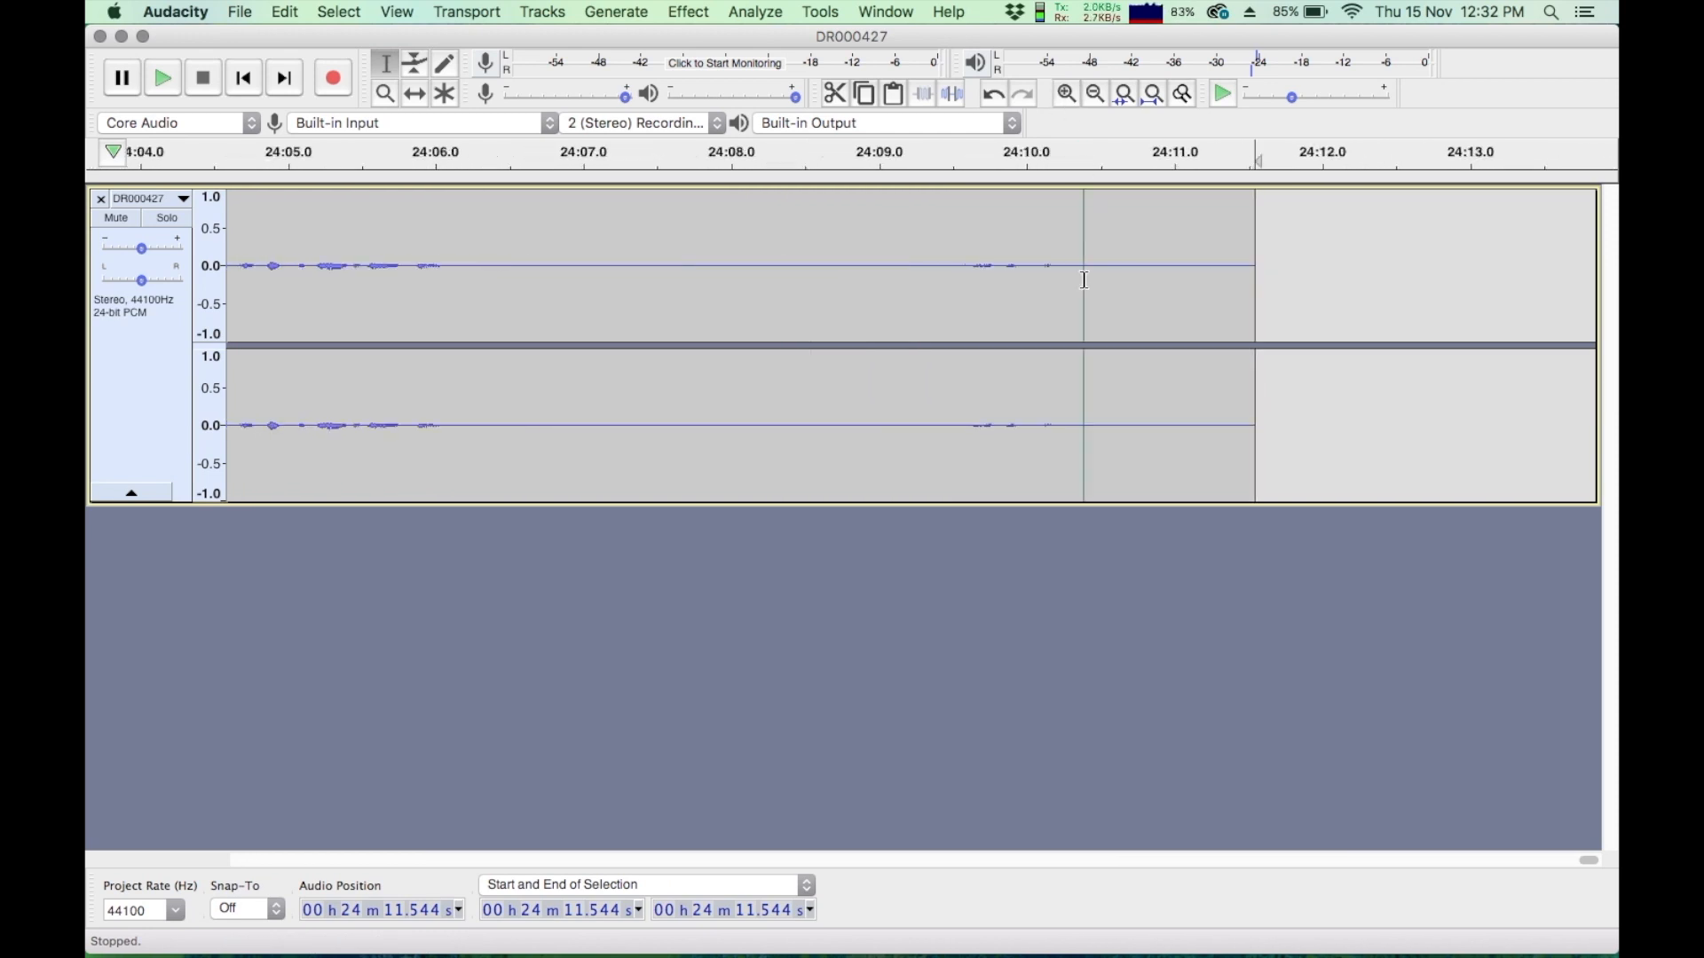
pyautogui.moveTo(1051, 302); pyautogui.dragTo(1258, 317)
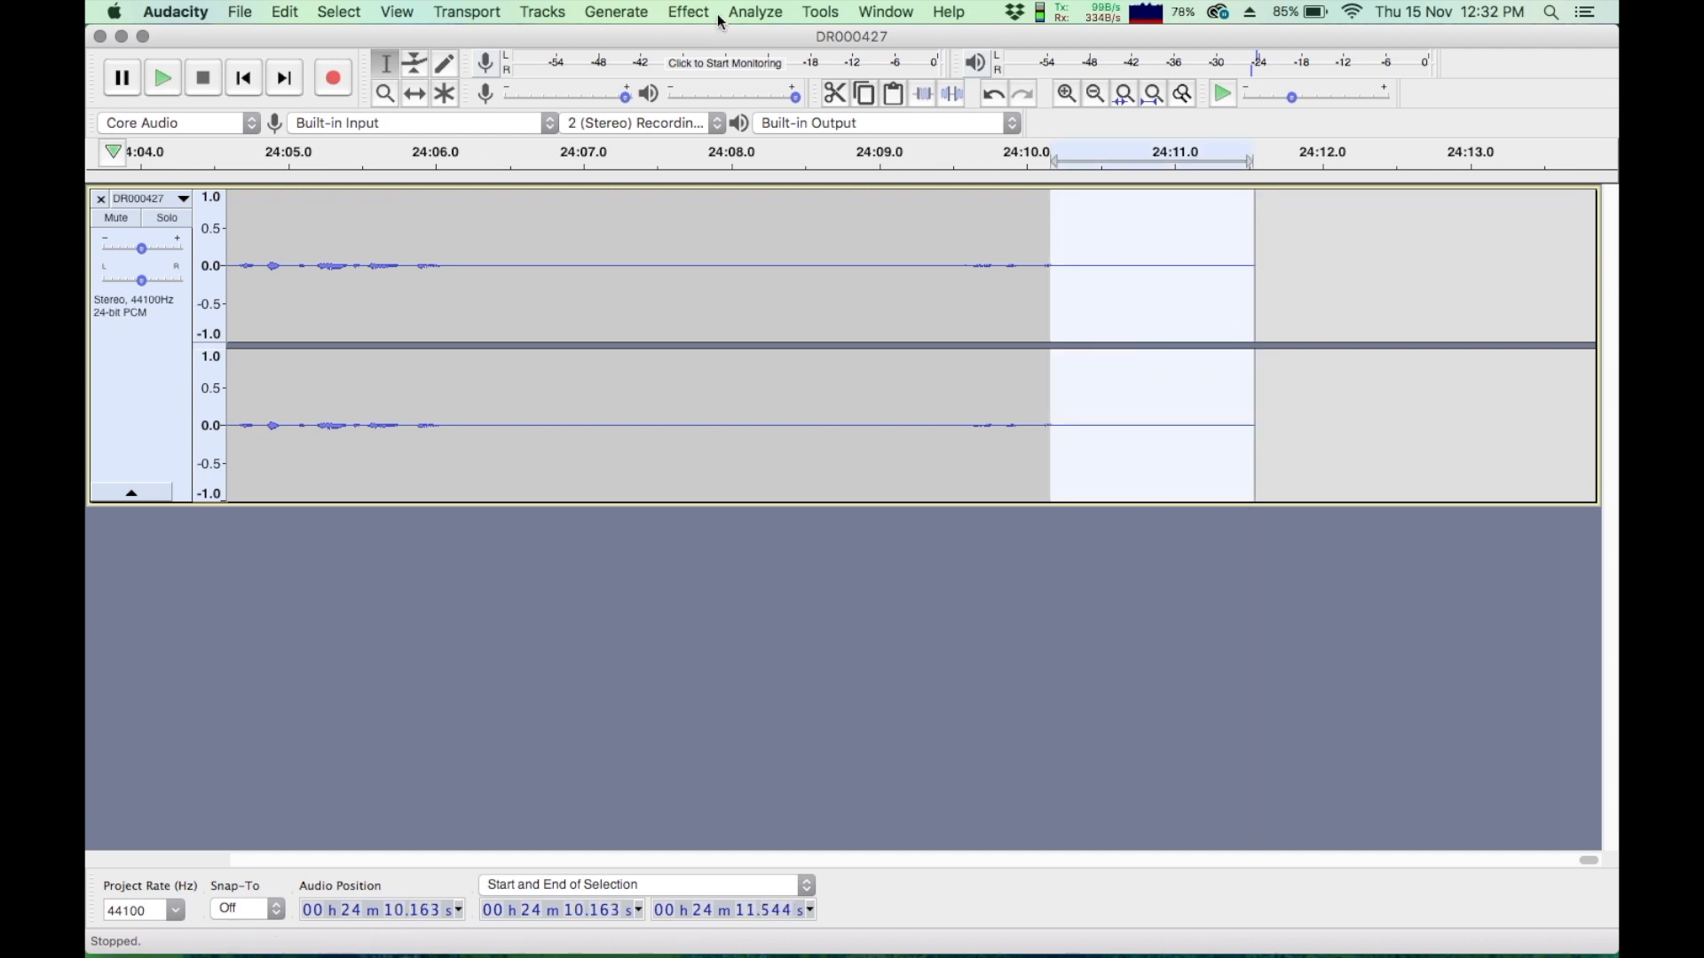
pyautogui.click(689, 12)
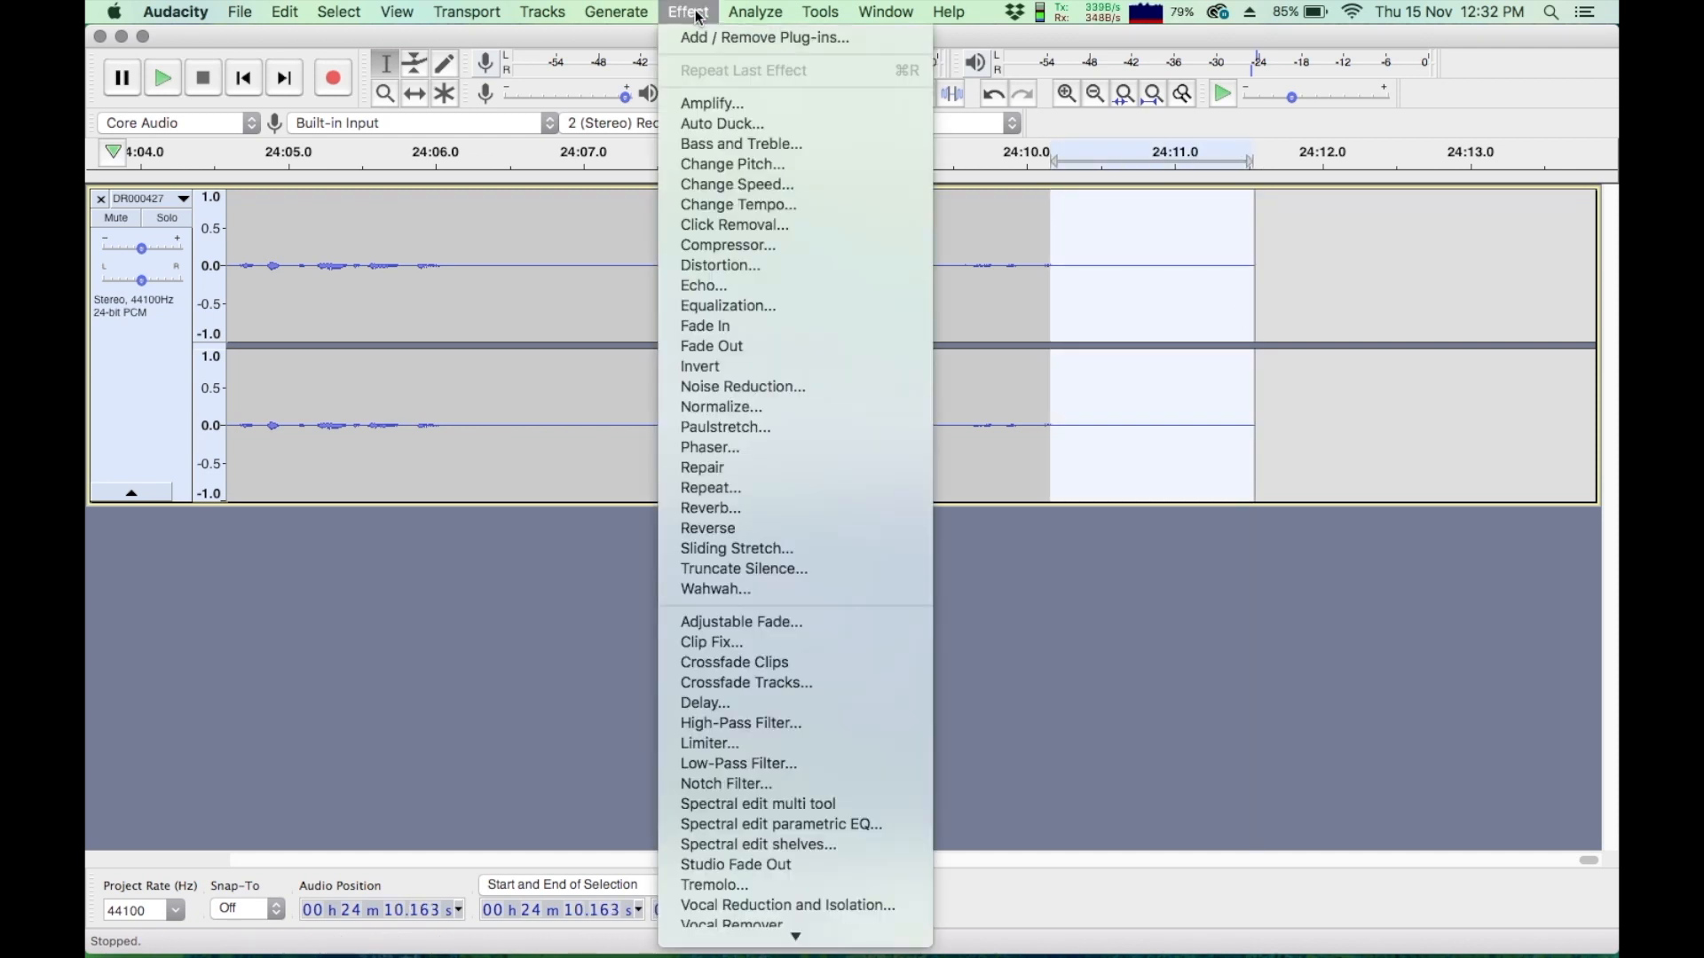
pyautogui.click(709, 346)
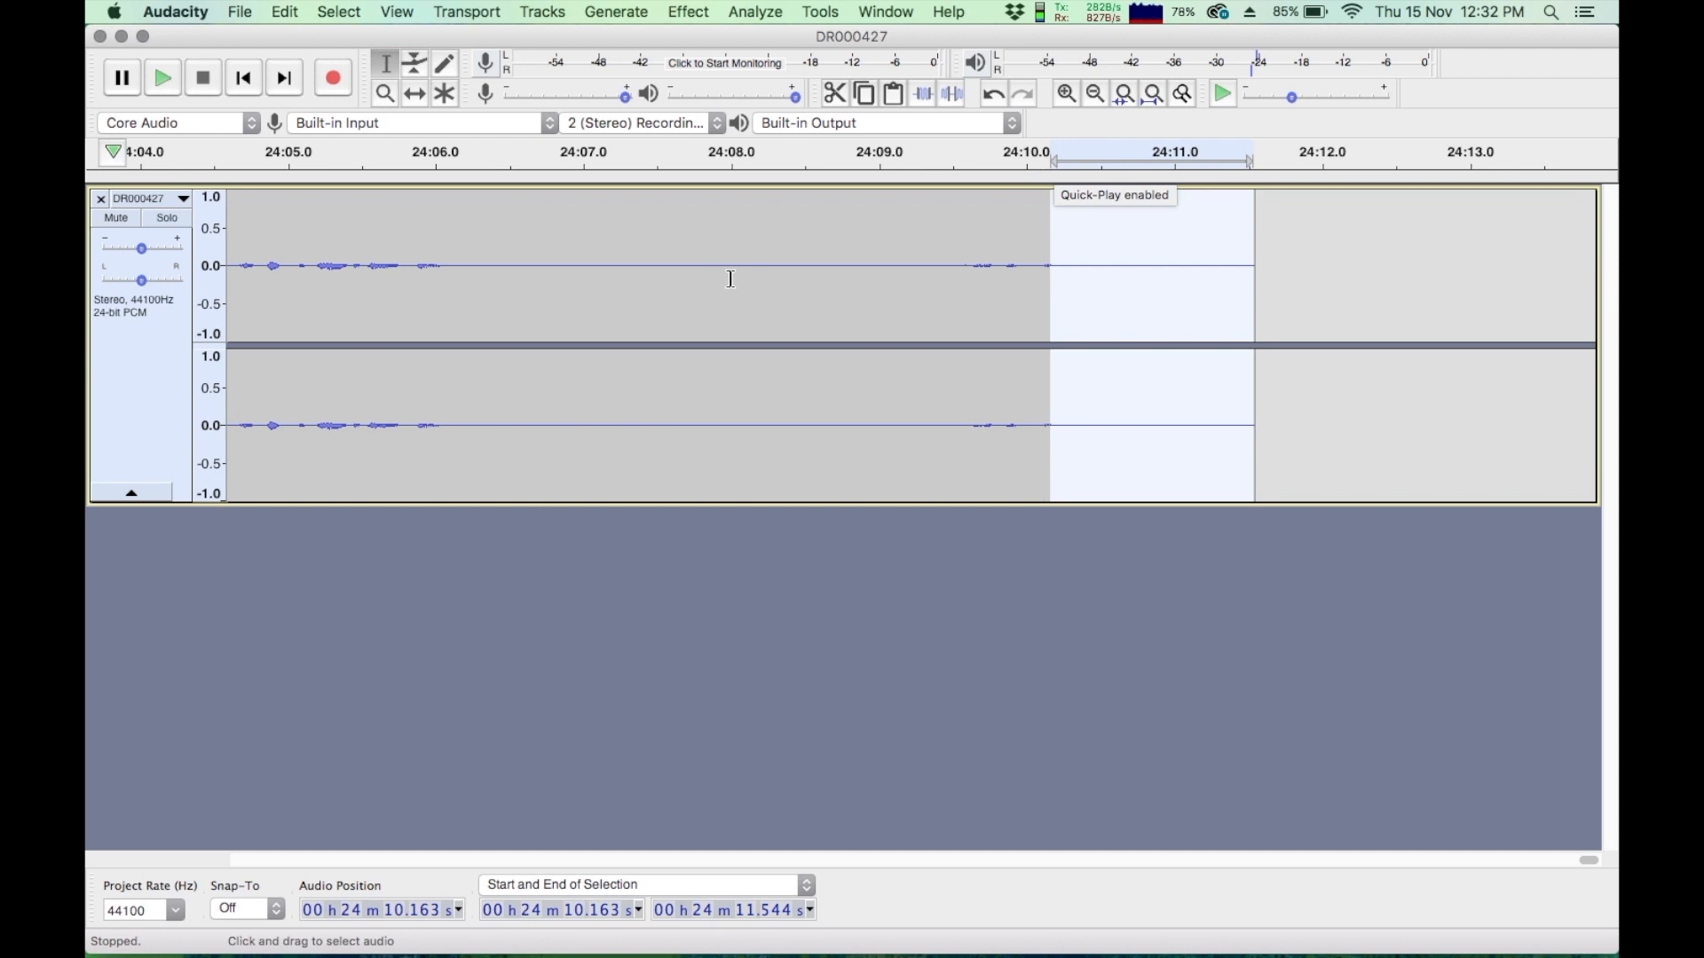
# Step: Apply a Fade In to the first 0.288 seconds, then fit the project in view
pyautogui.click(244, 78)
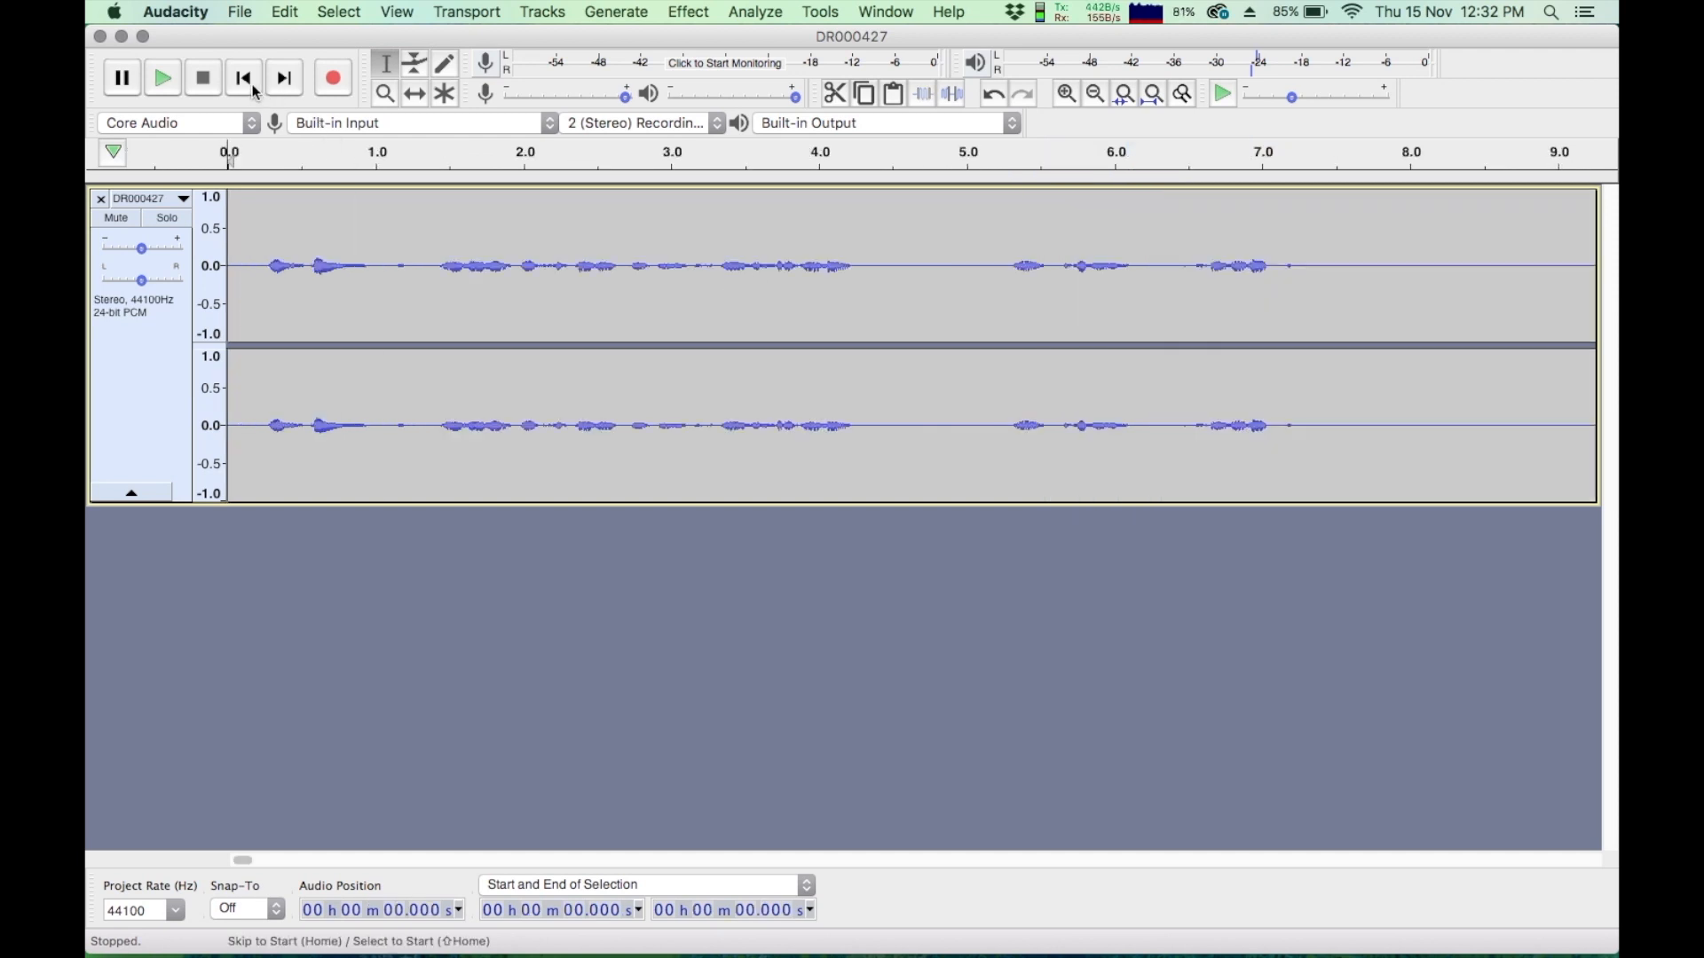
pyautogui.keyDown('shift'); pyautogui.click(270, 282); pyautogui.keyUp('shift')
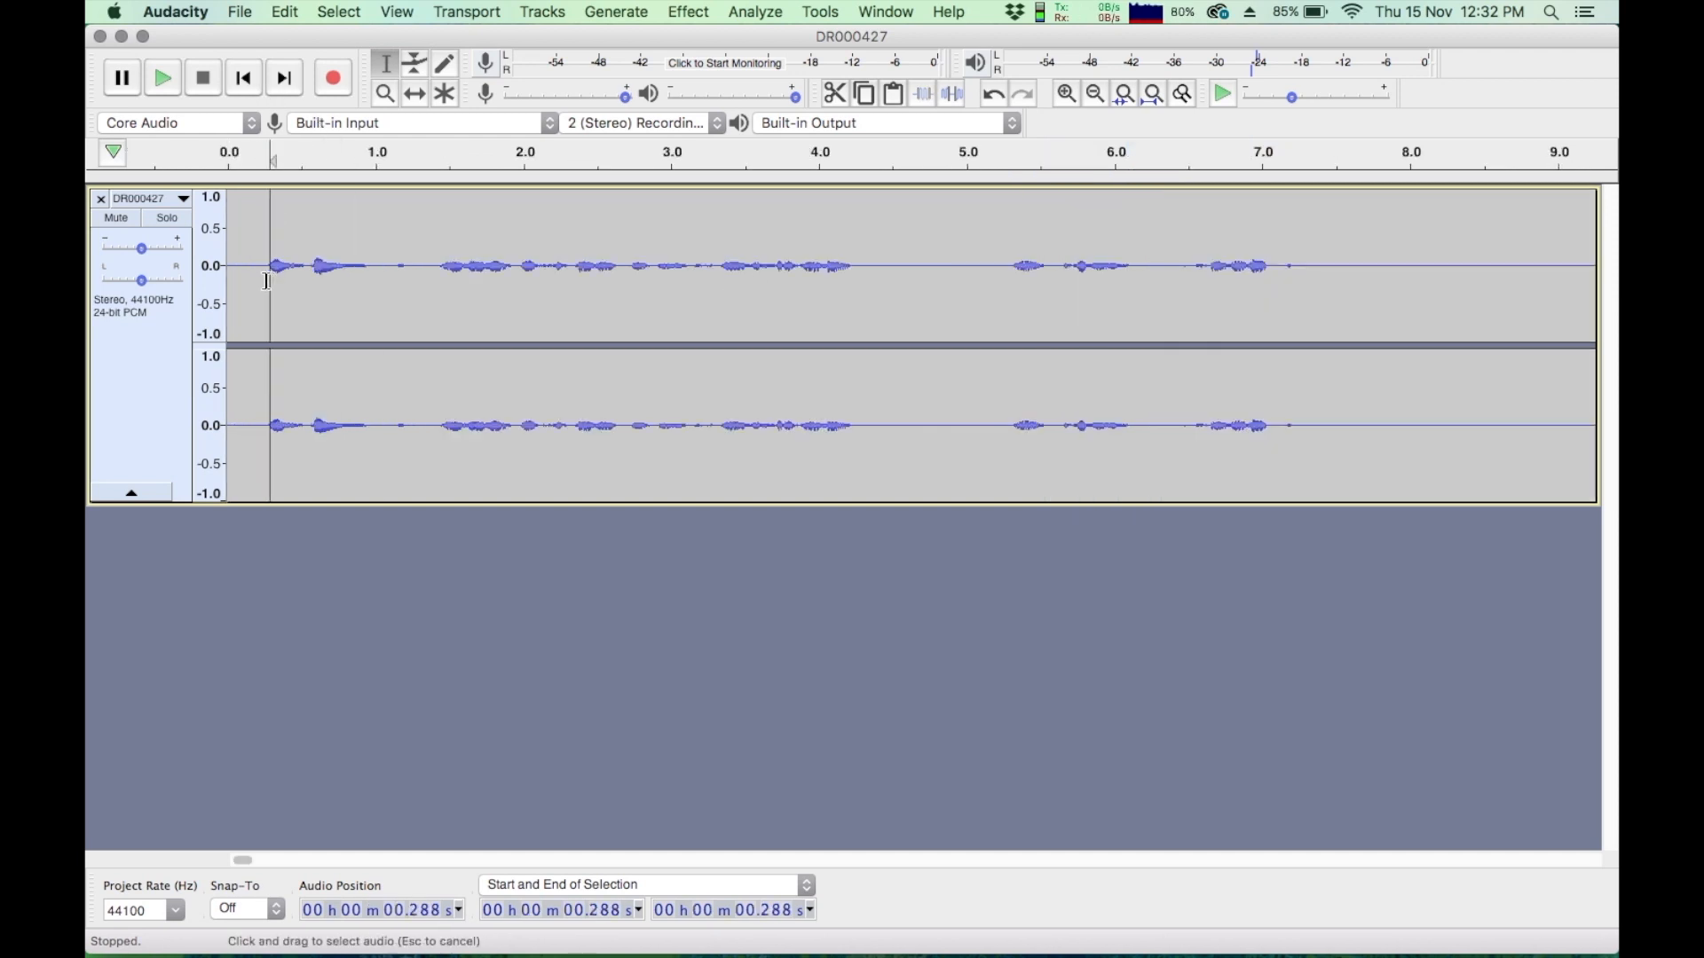
pyautogui.click(695, 13)
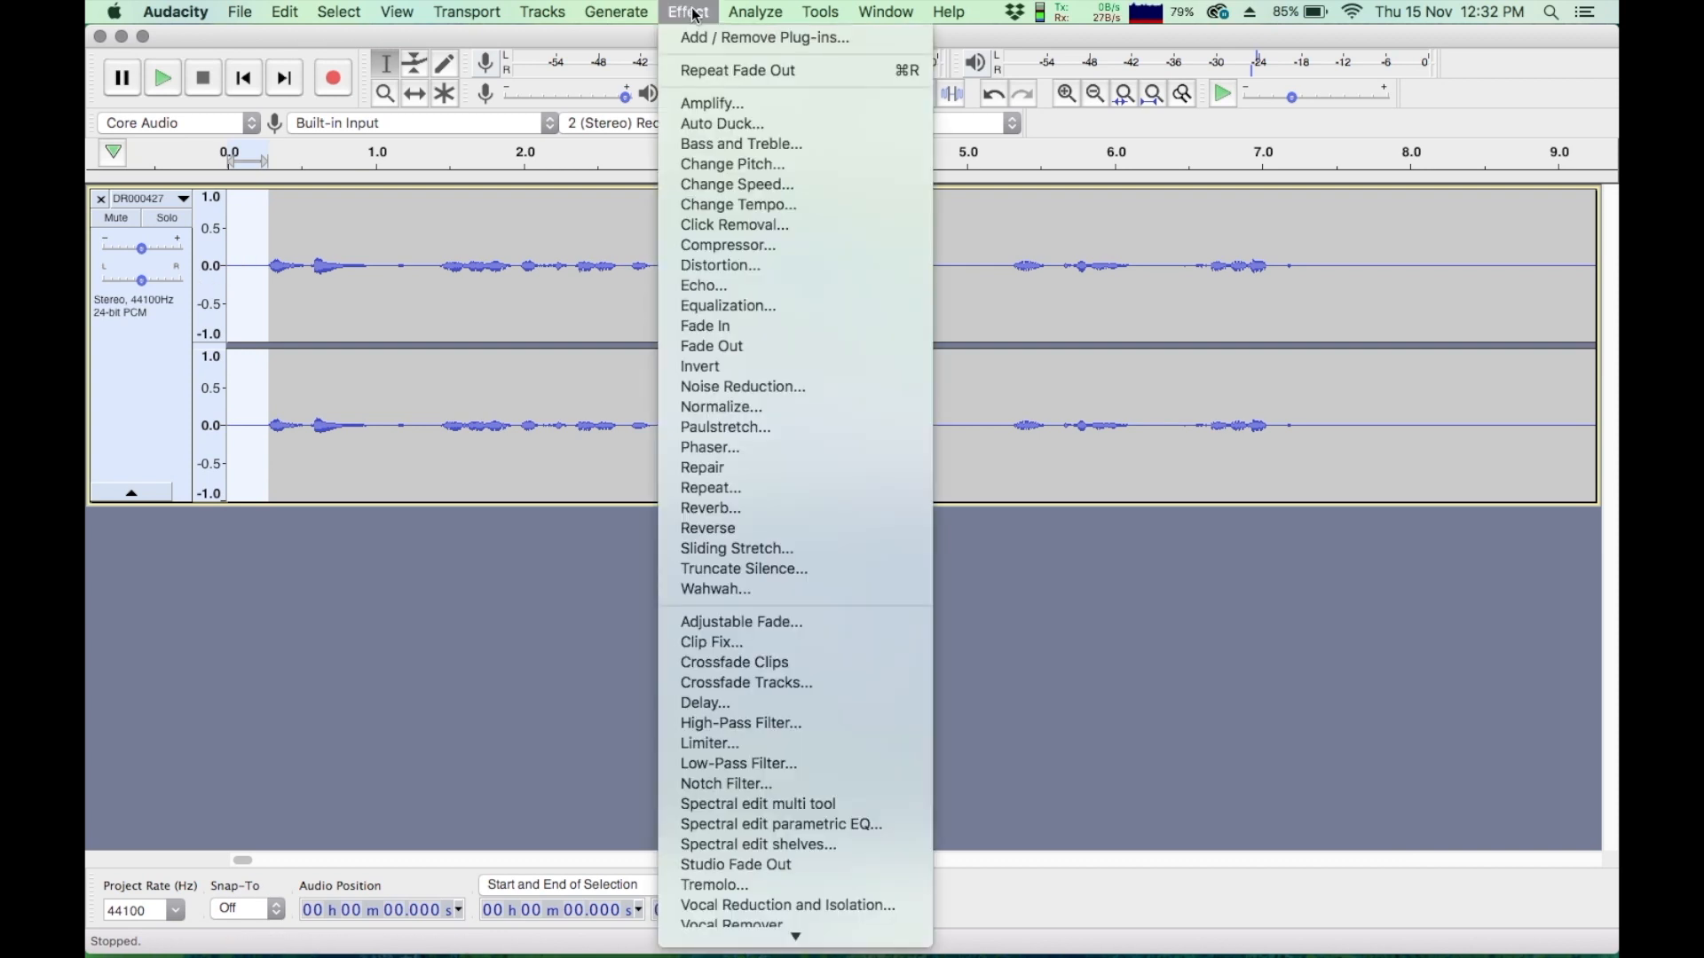
pyautogui.click(692, 327)
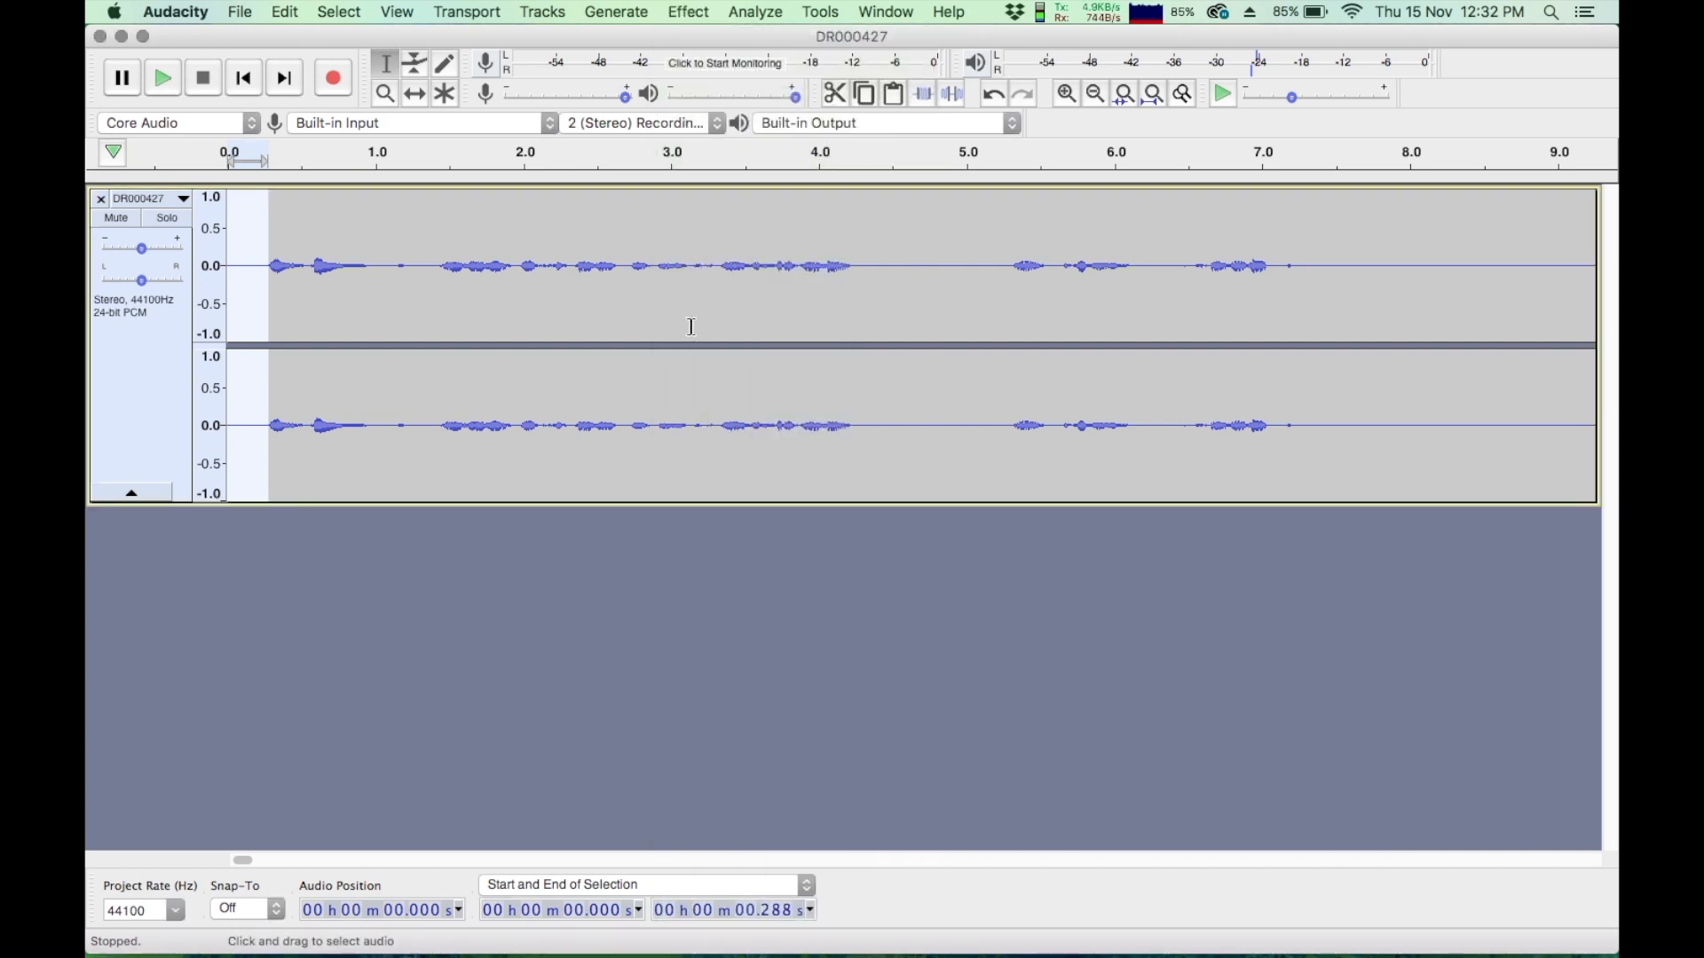
pyautogui.click(1152, 96)
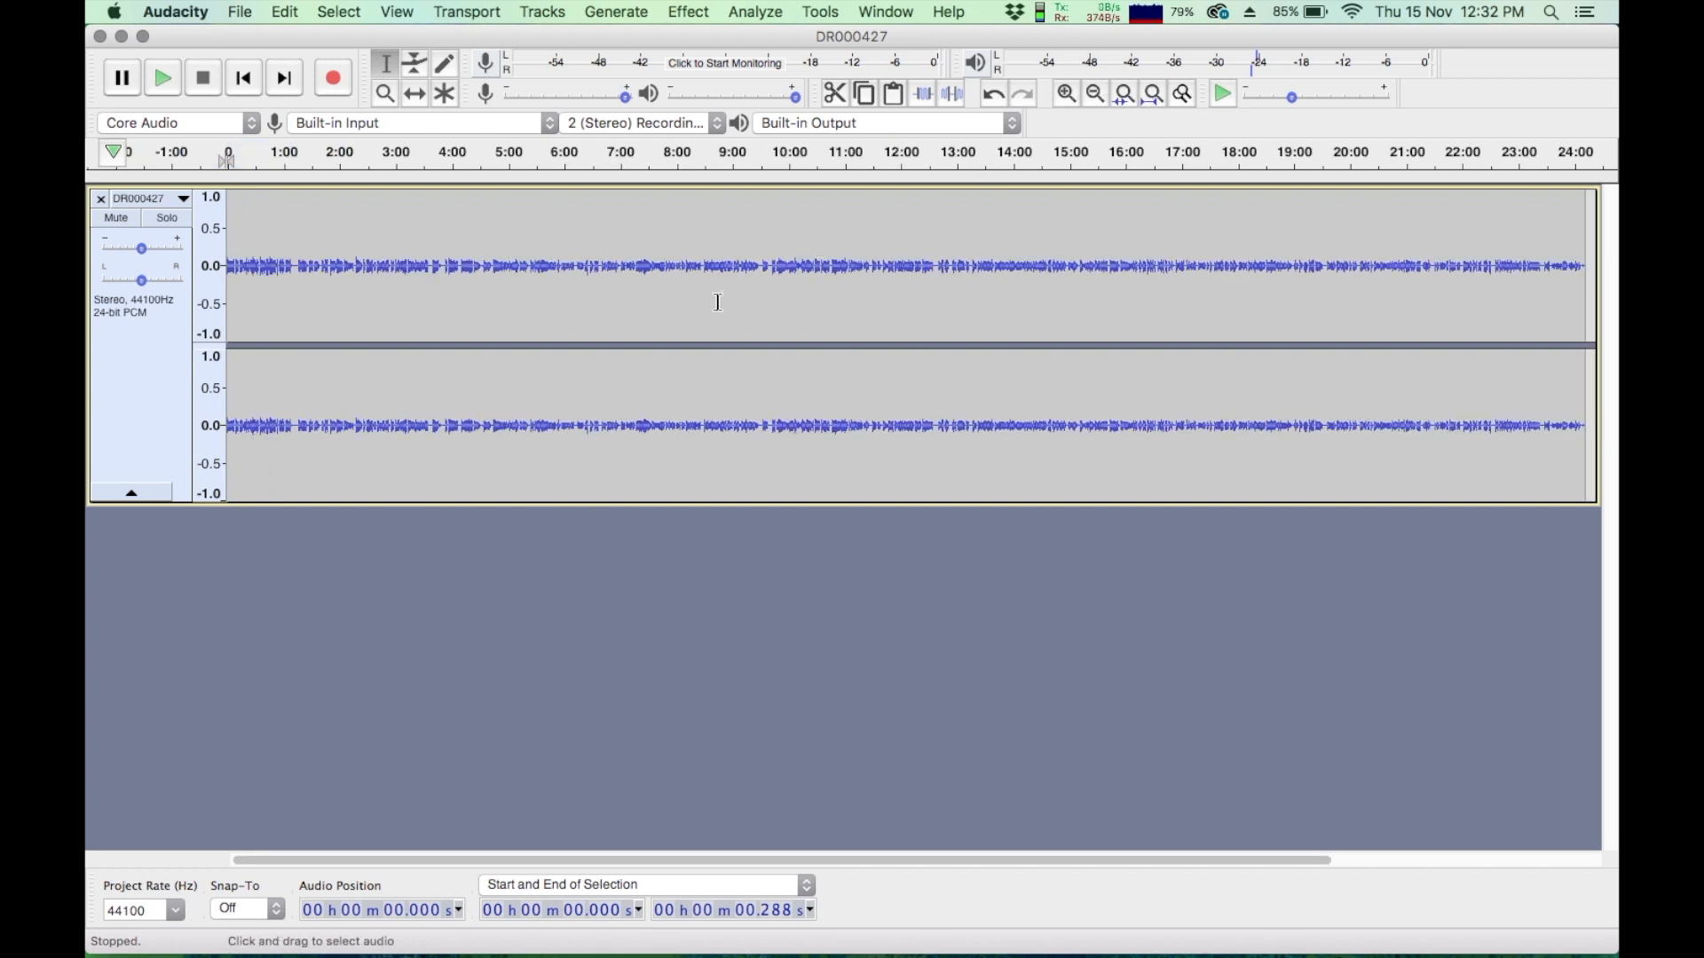
# Step: Normalize the entire recording to a -1.0 dB peak with DC offset removed
pyautogui.press('super+a')
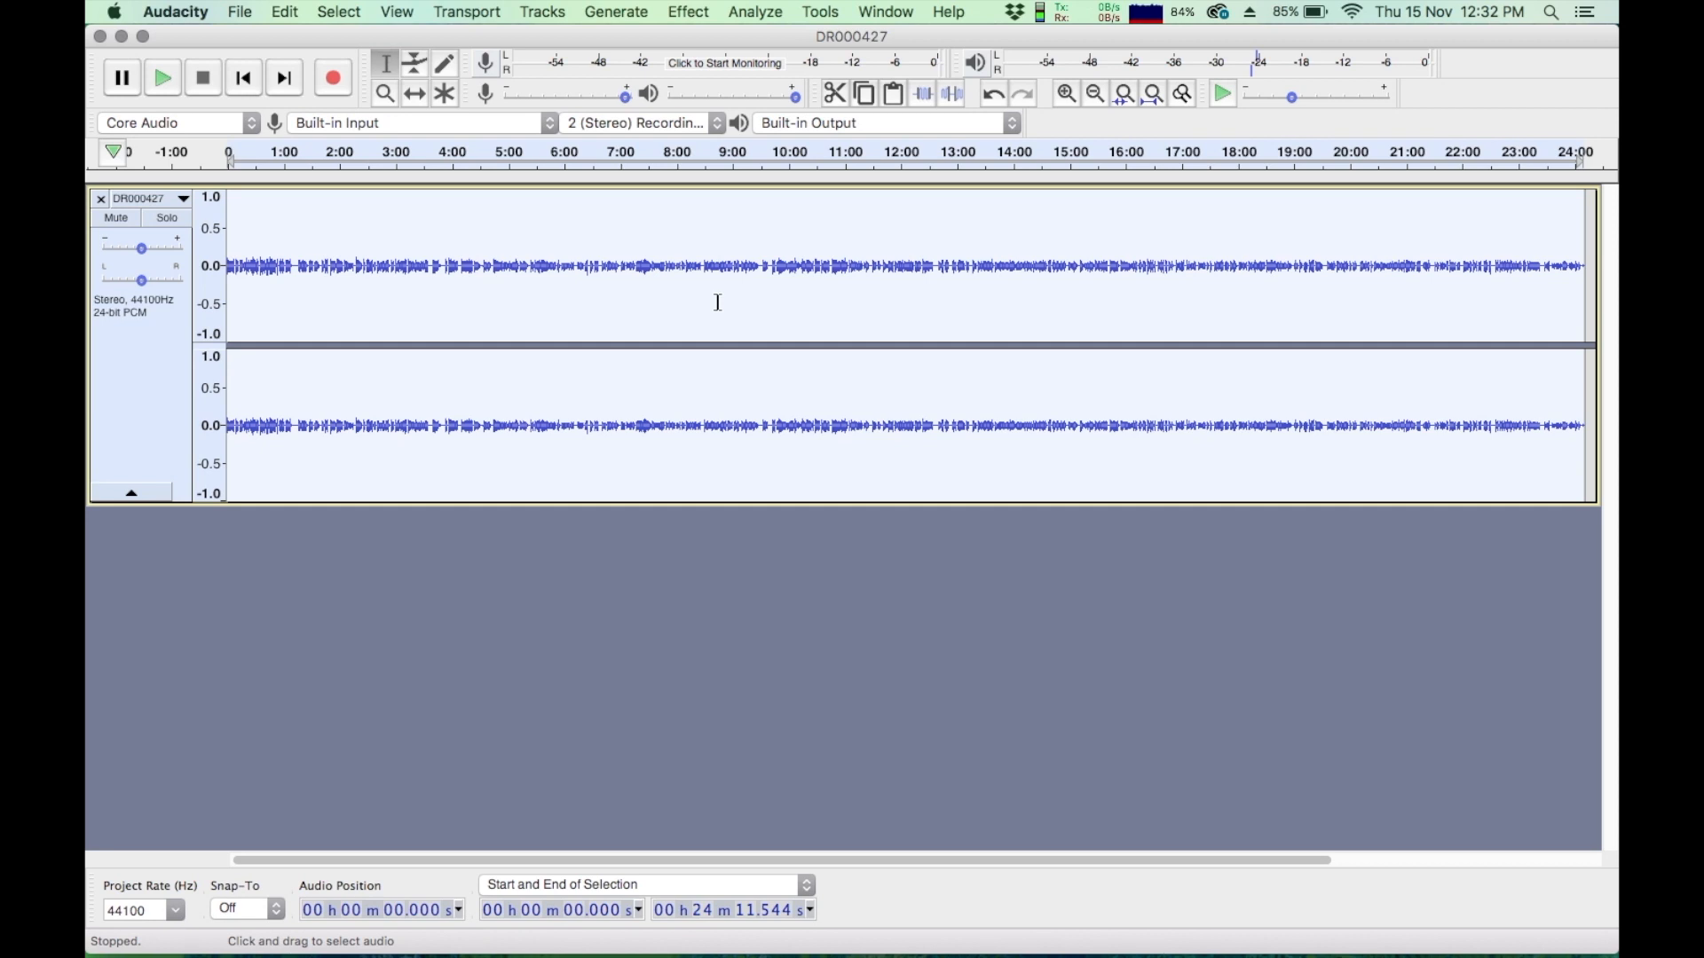
pyautogui.click(684, 14)
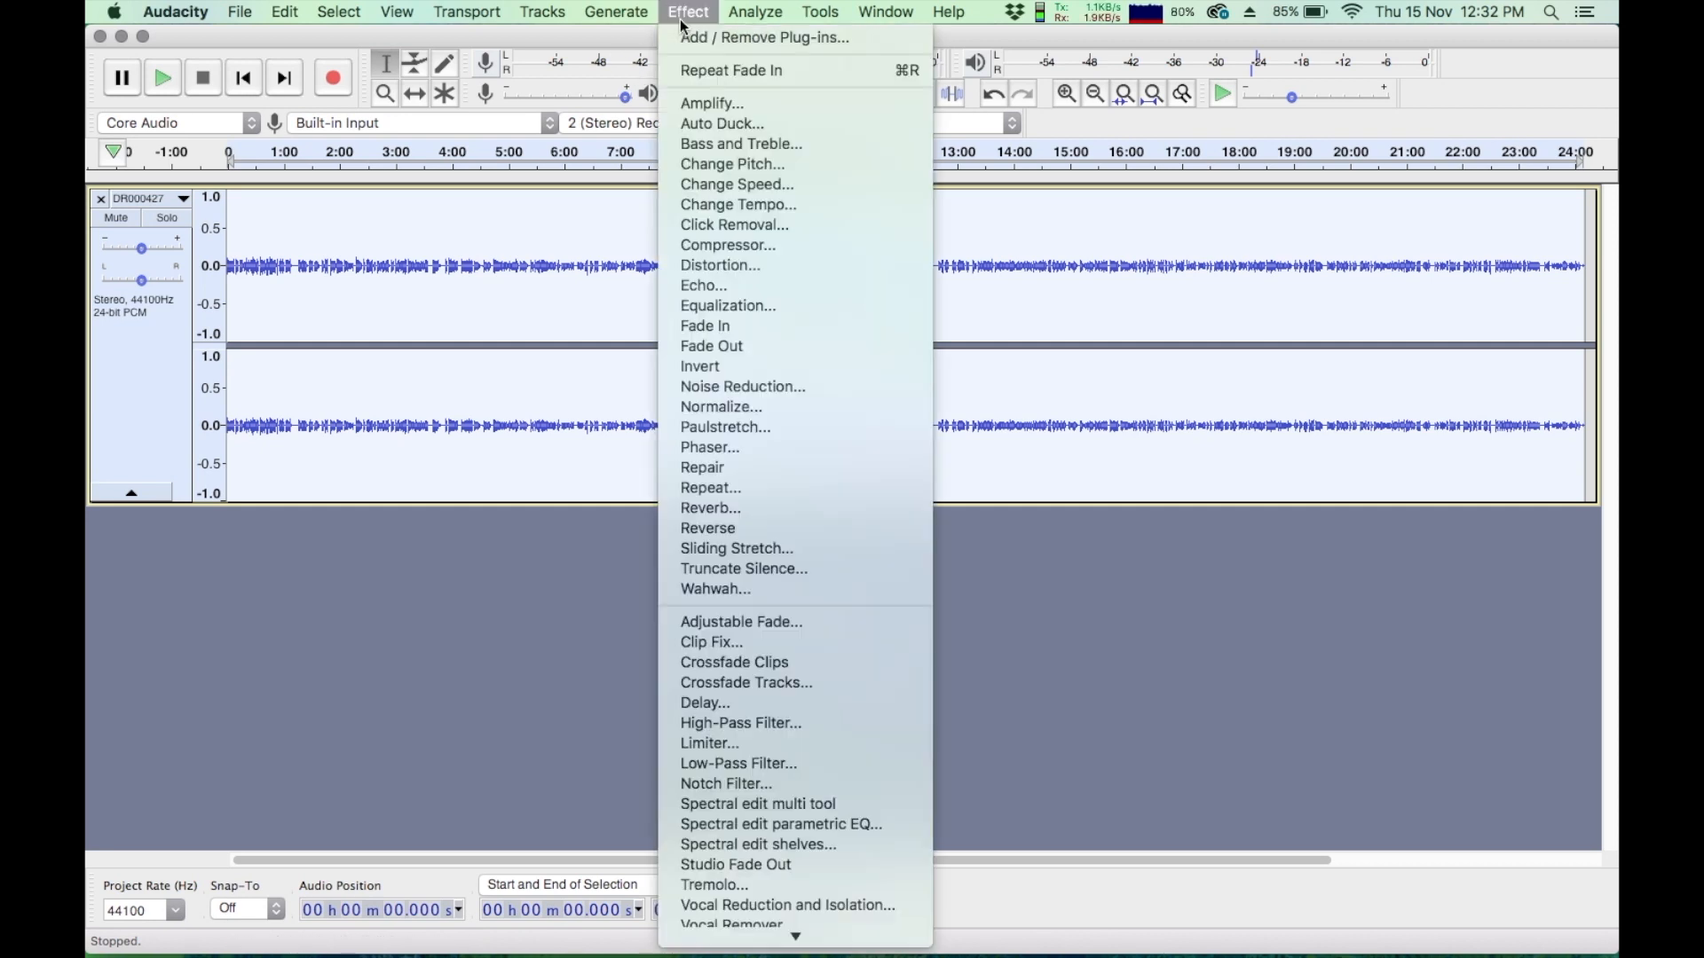
pyautogui.click(697, 407)
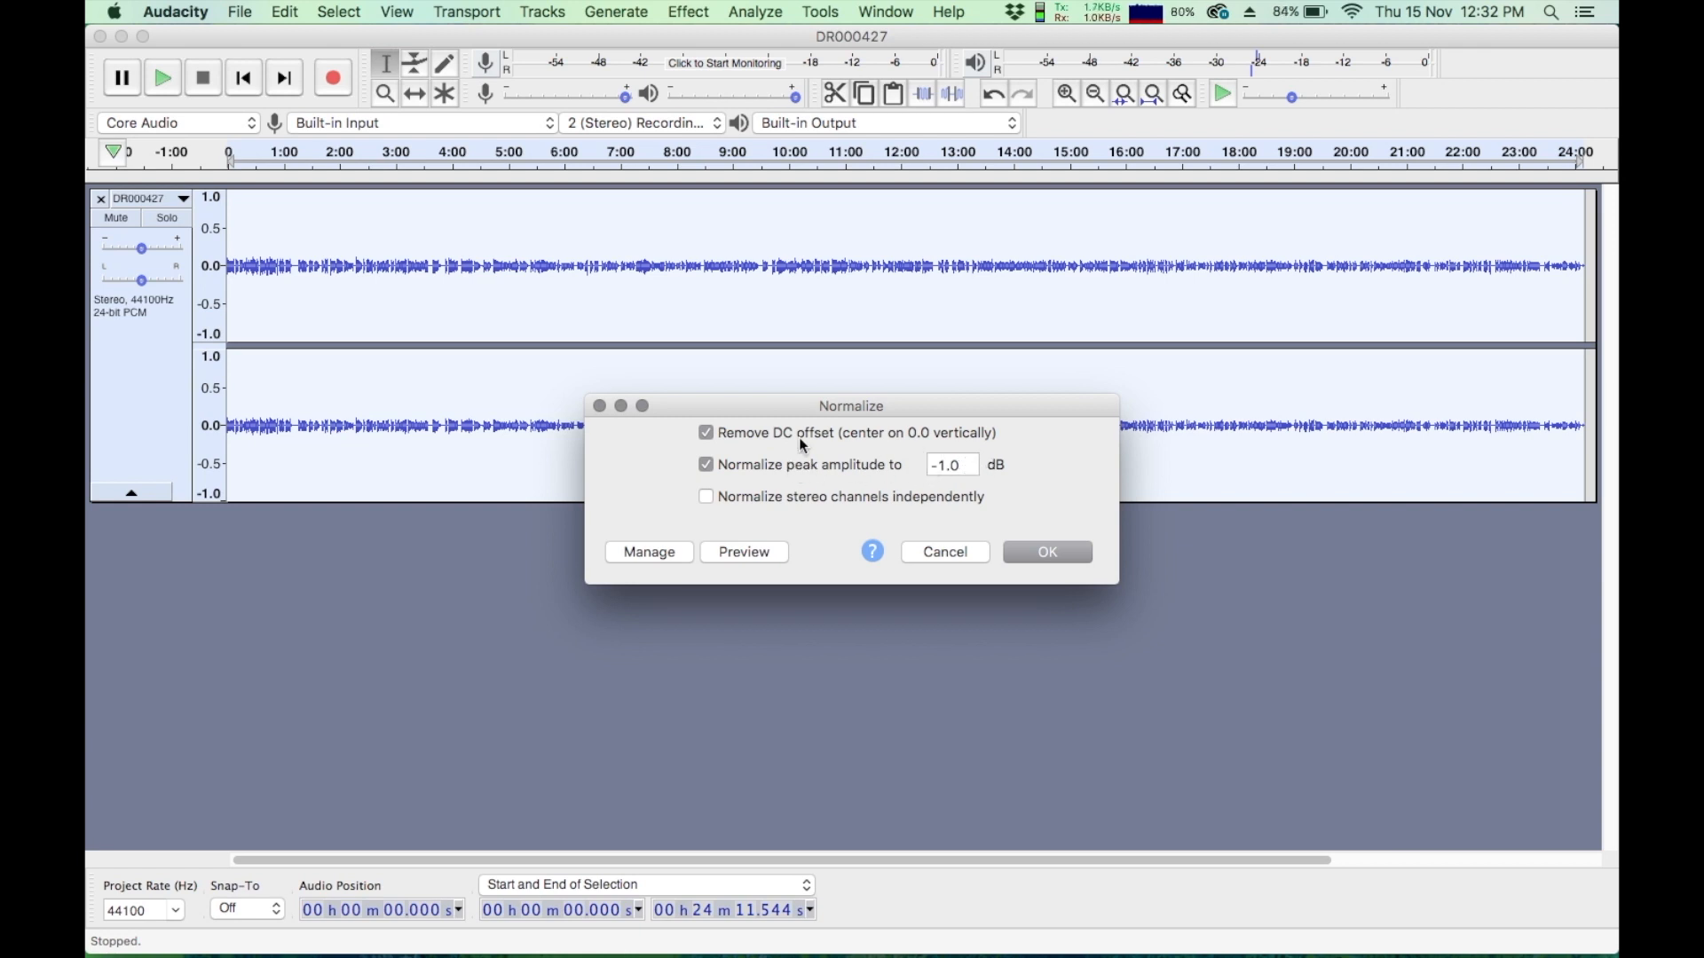
pyautogui.click(1052, 559)
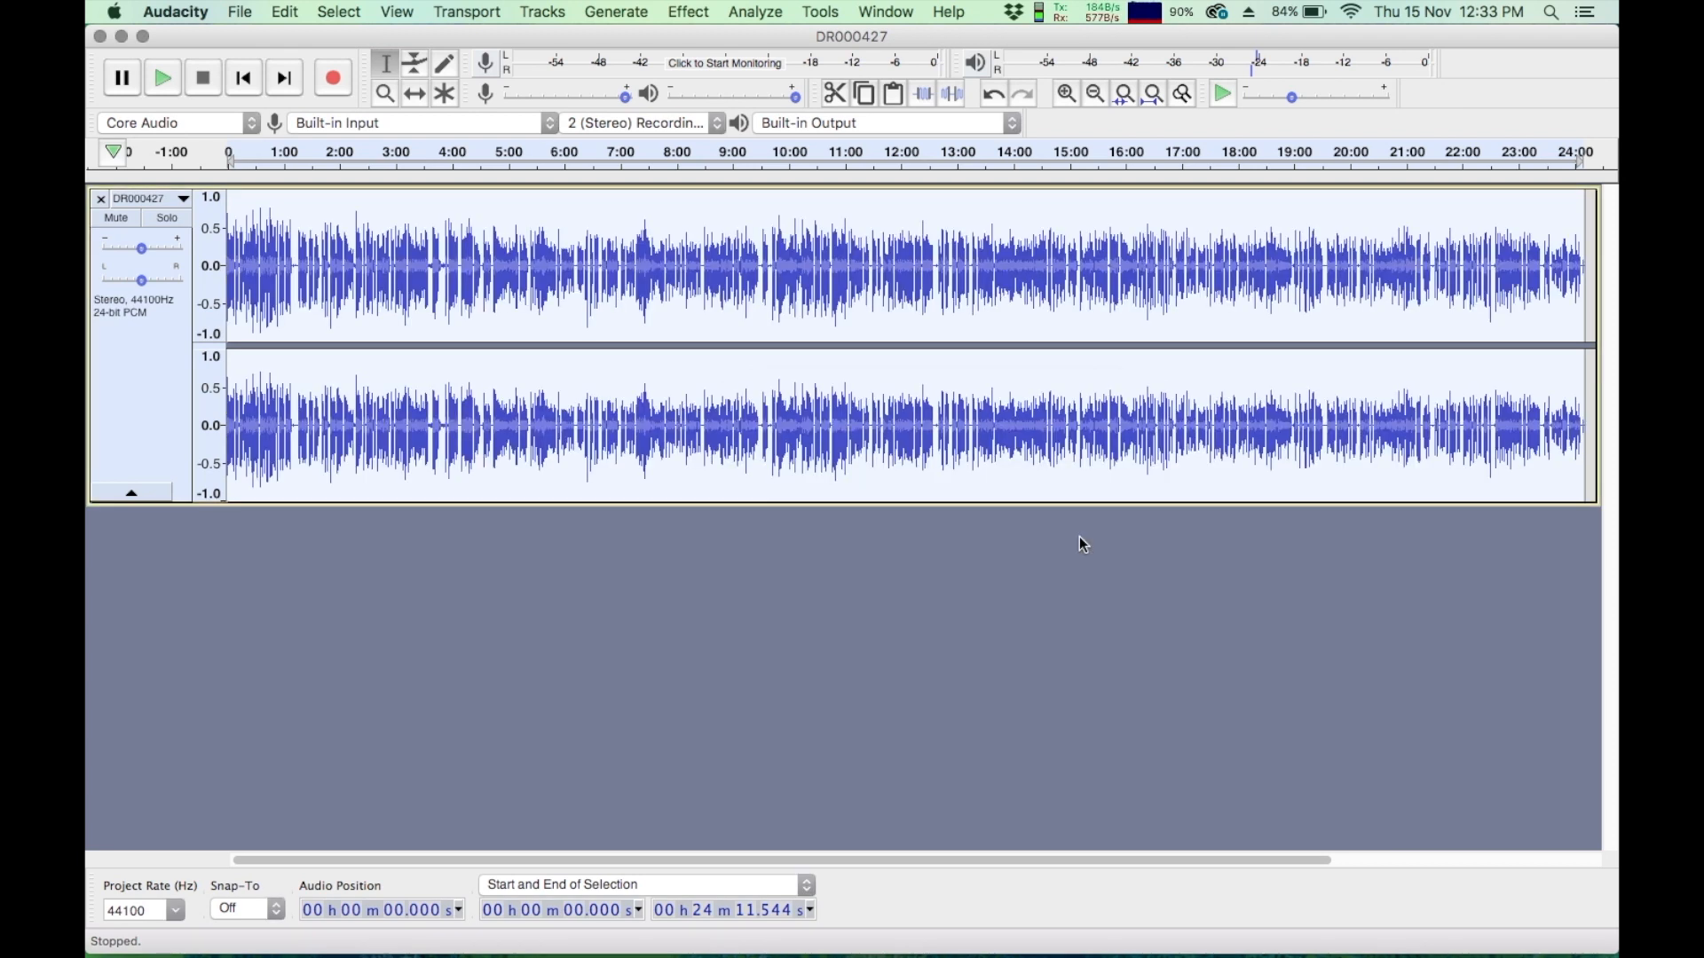
# Step: Play the normalized audio from the beginning, then stop and return to the start
pyautogui.click(235, 80)
pyautogui.press('space')
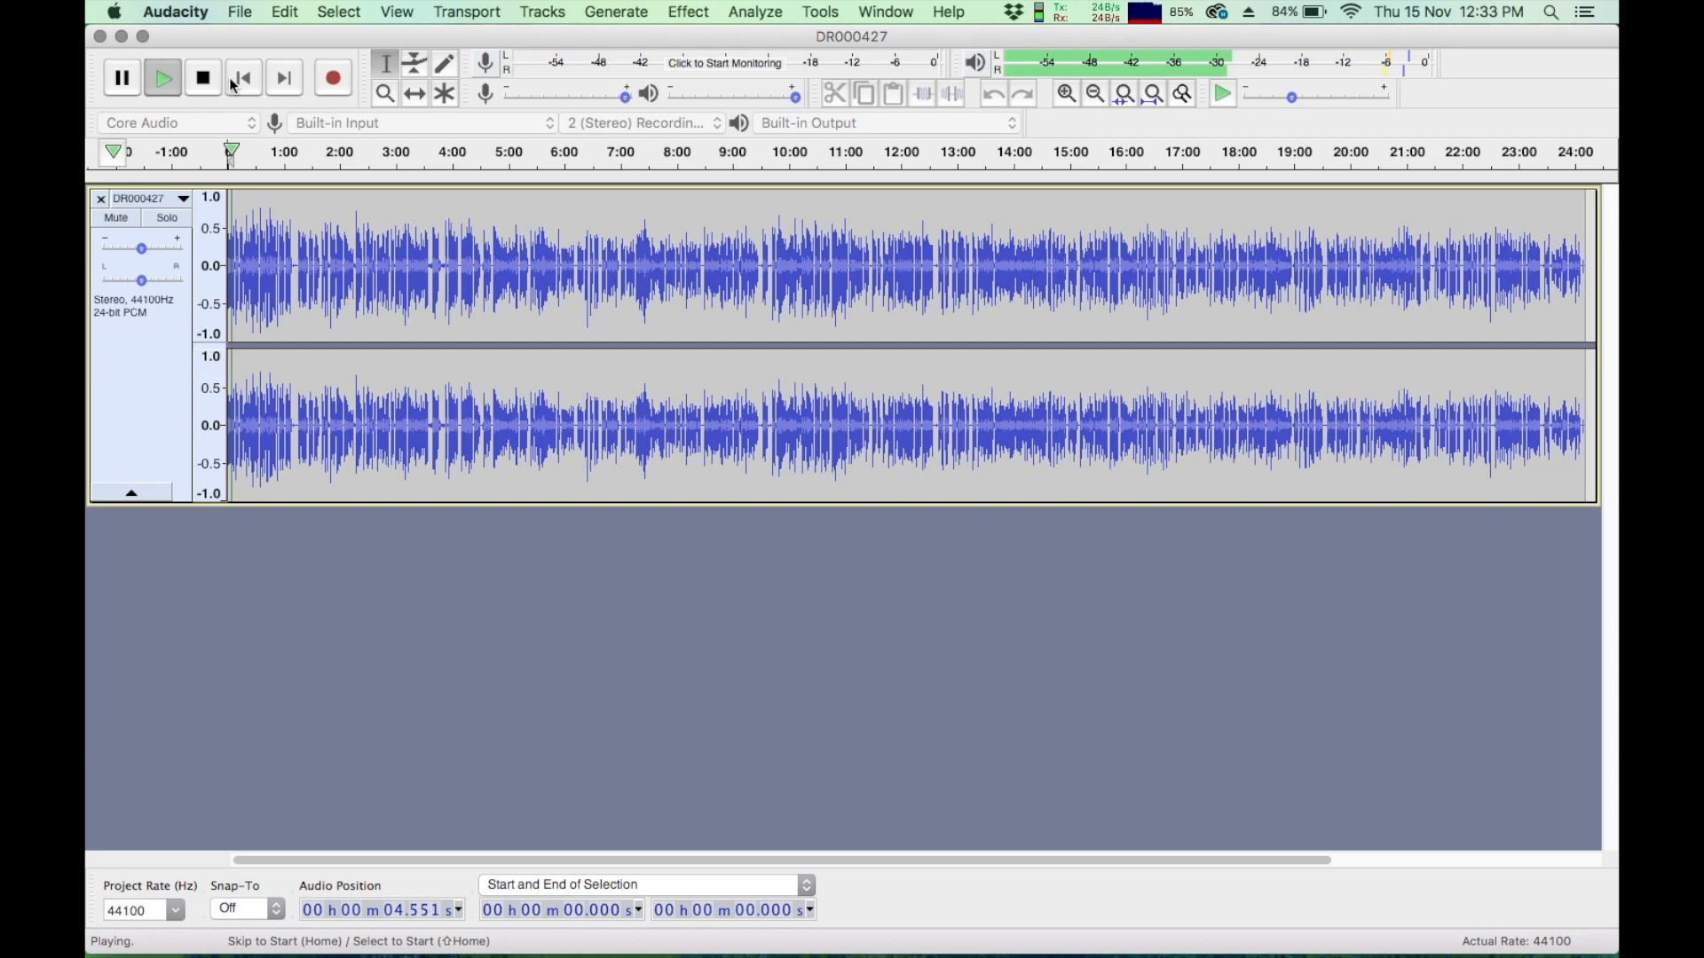
pyautogui.click(235, 81)
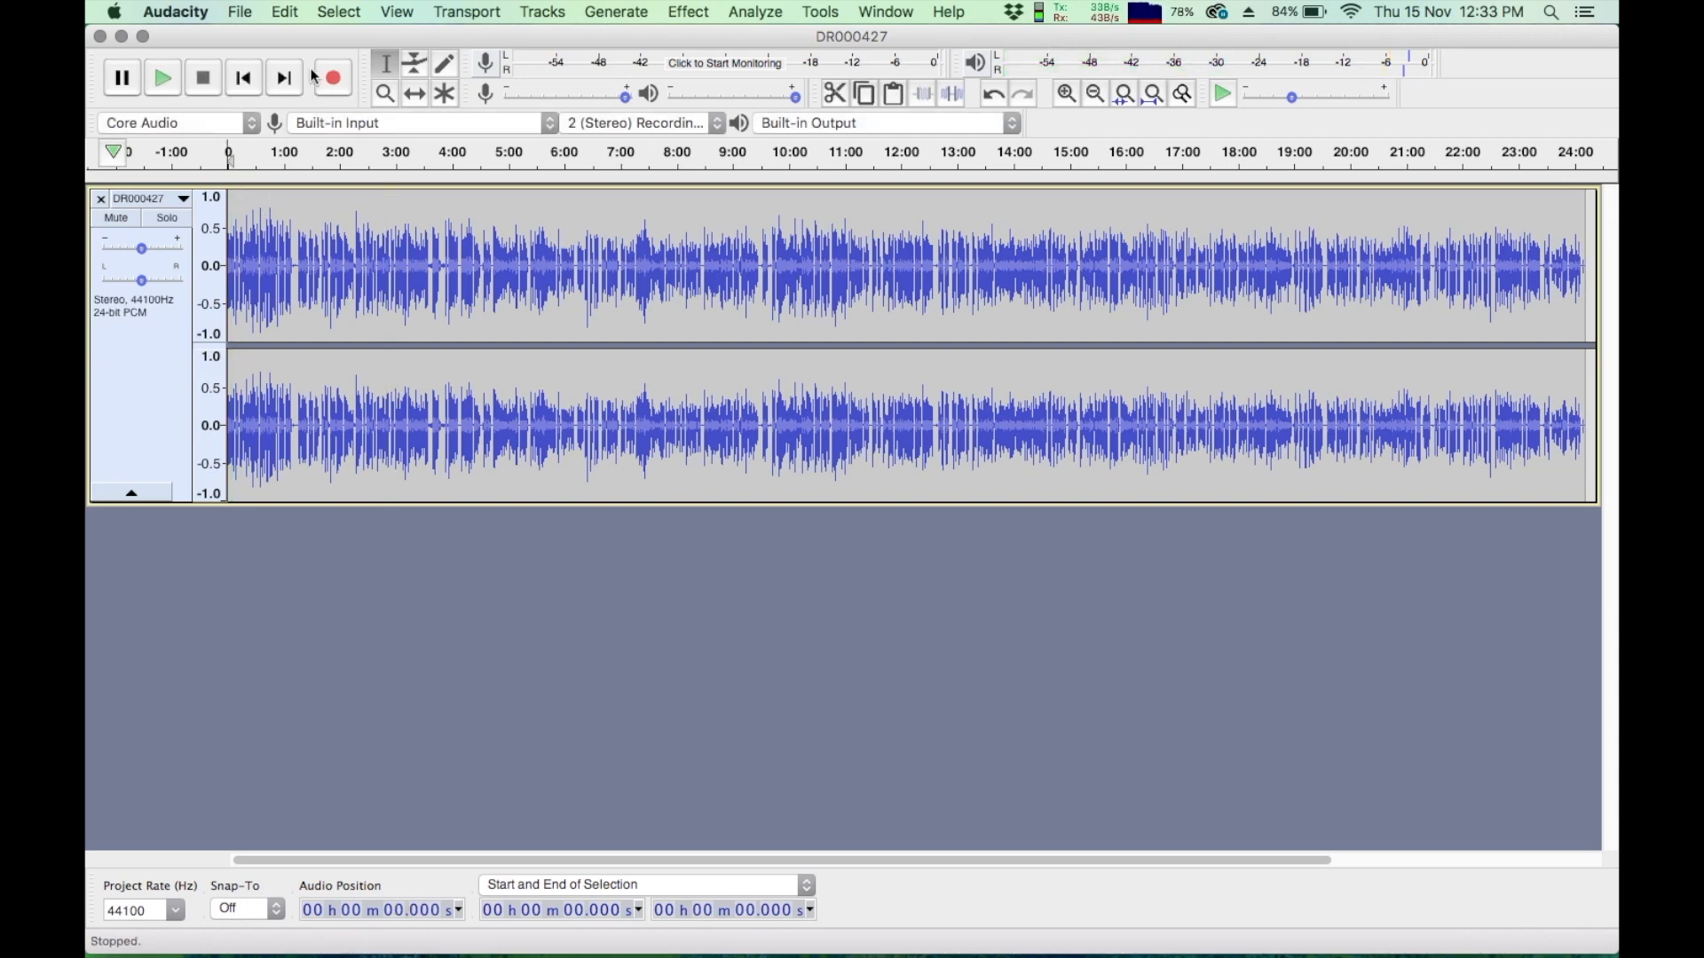
# Step: Start an Export as MP3 with the full folder browser shown
pyautogui.click(241, 14)
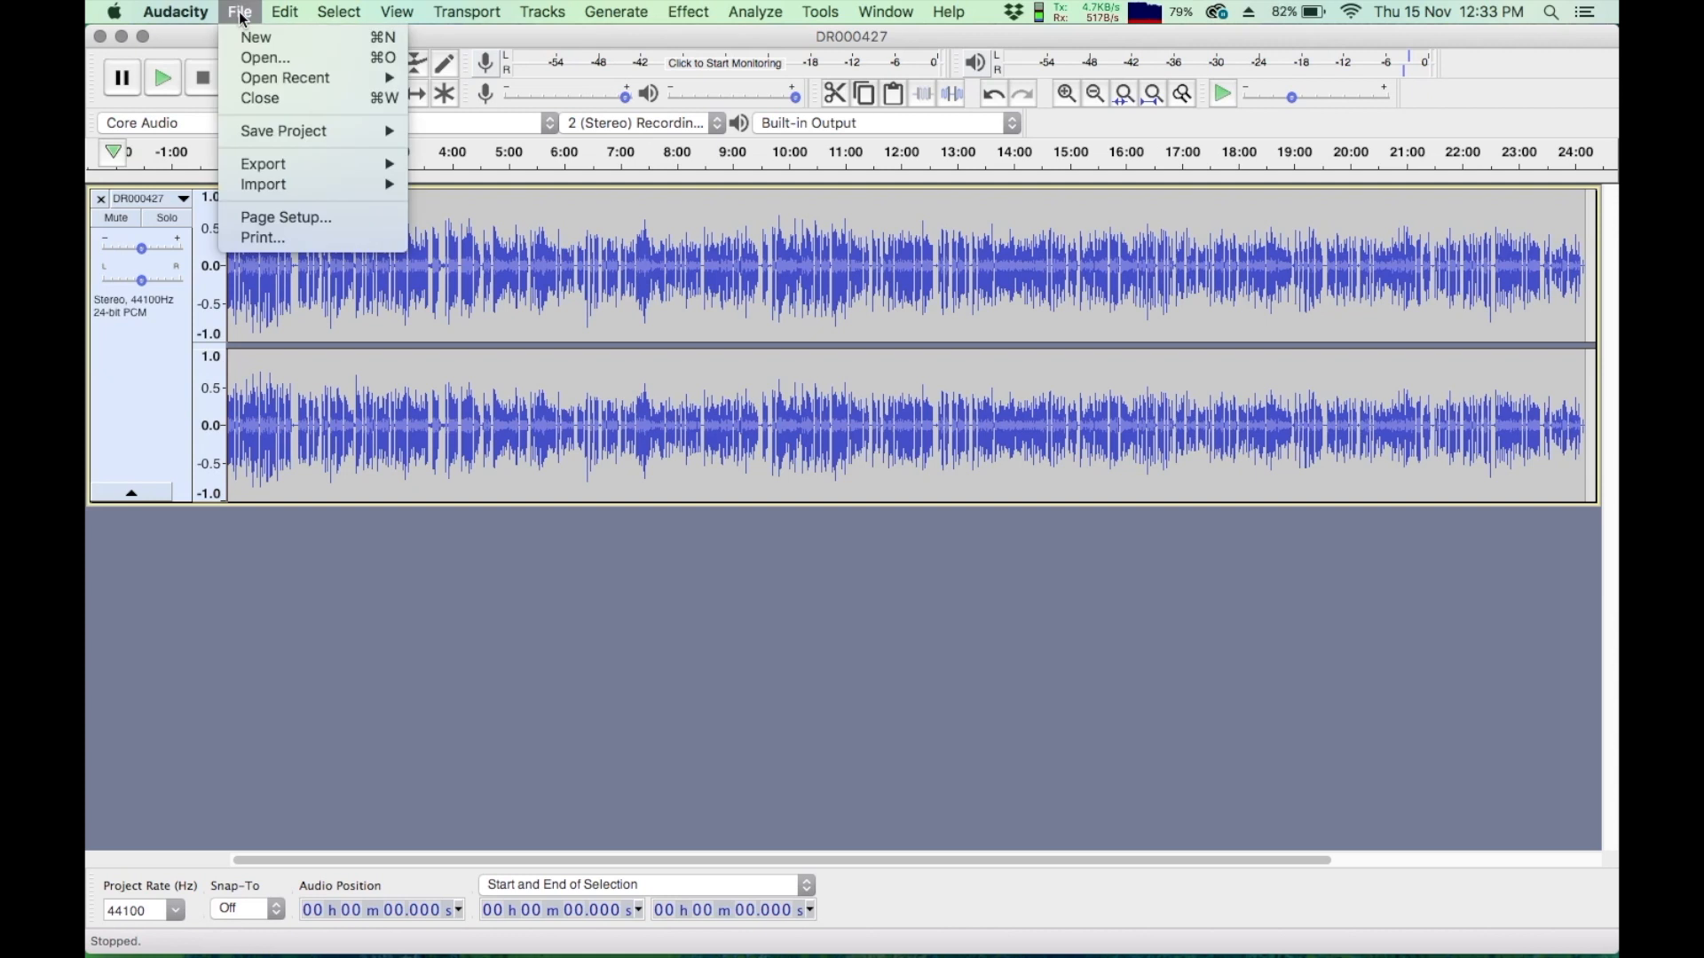
pyautogui.moveTo(297, 174)
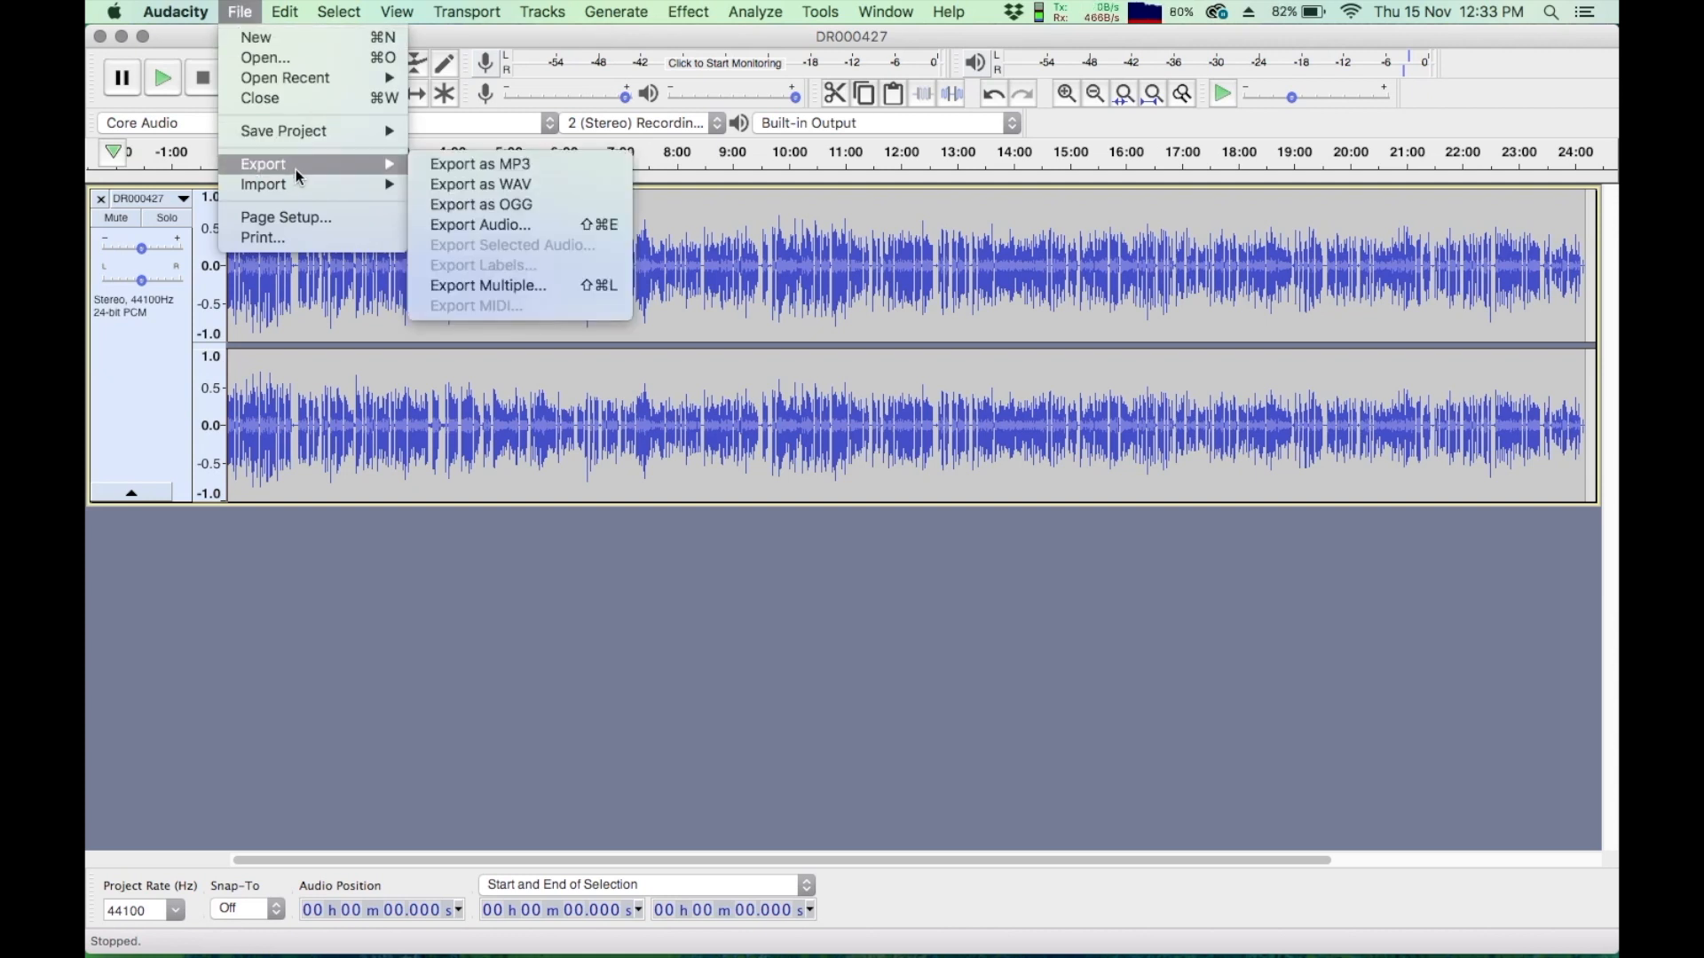
pyautogui.click(482, 166)
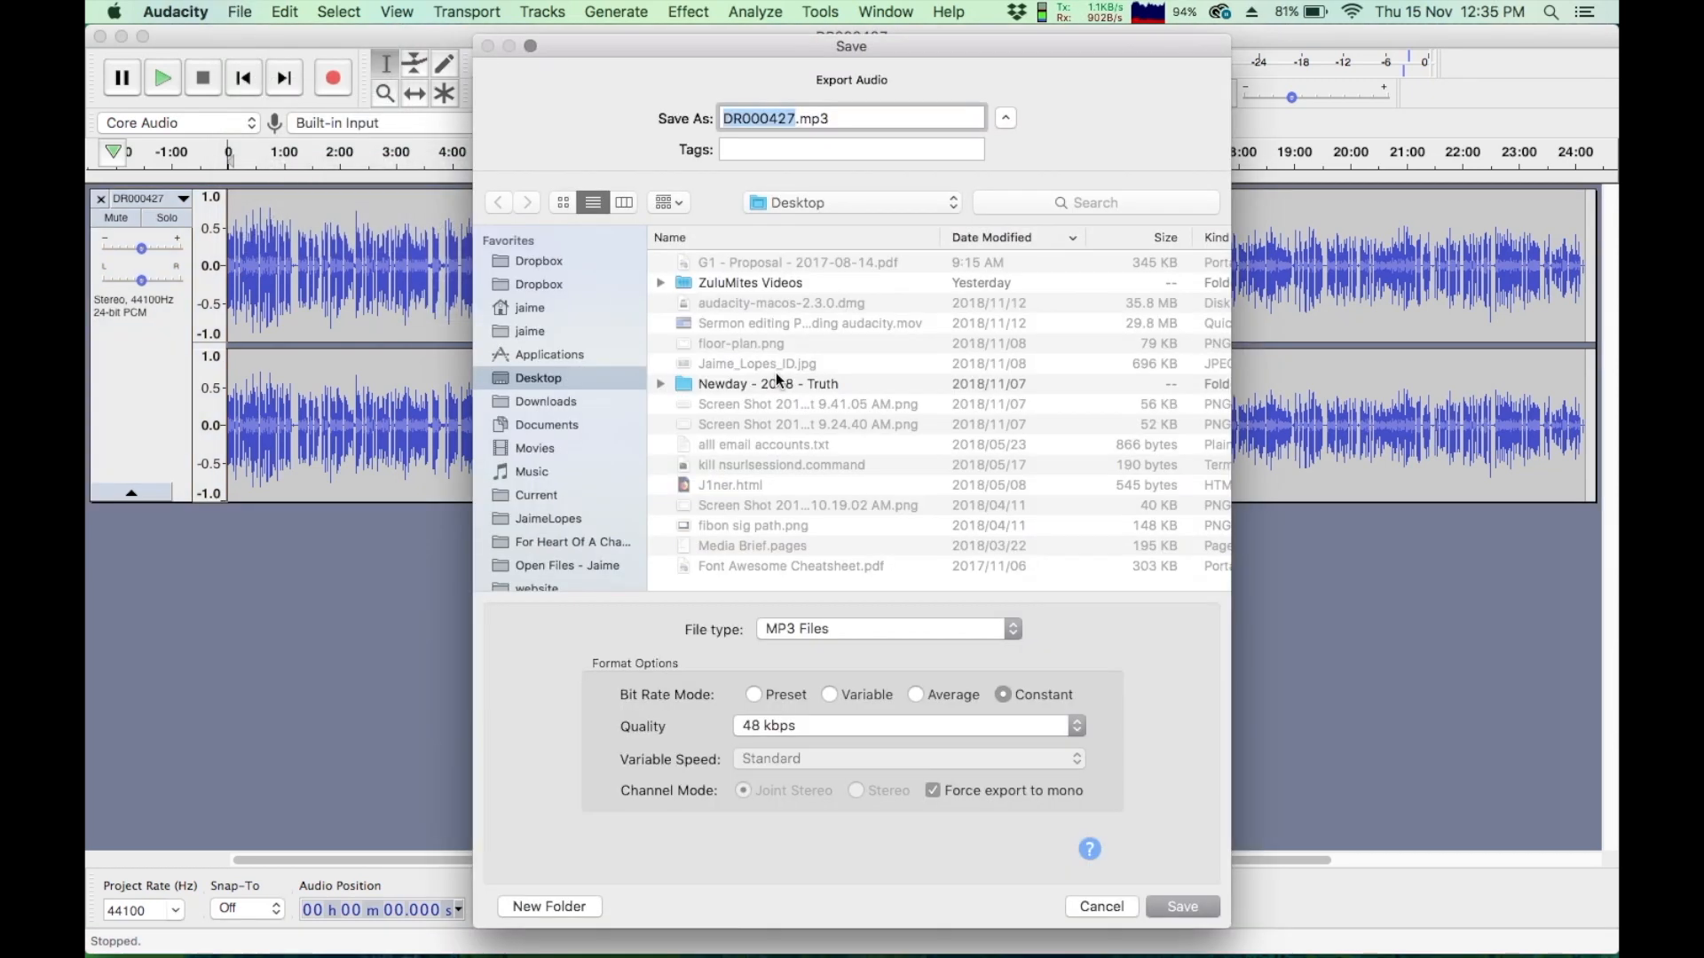
pyautogui.click(1008, 119)
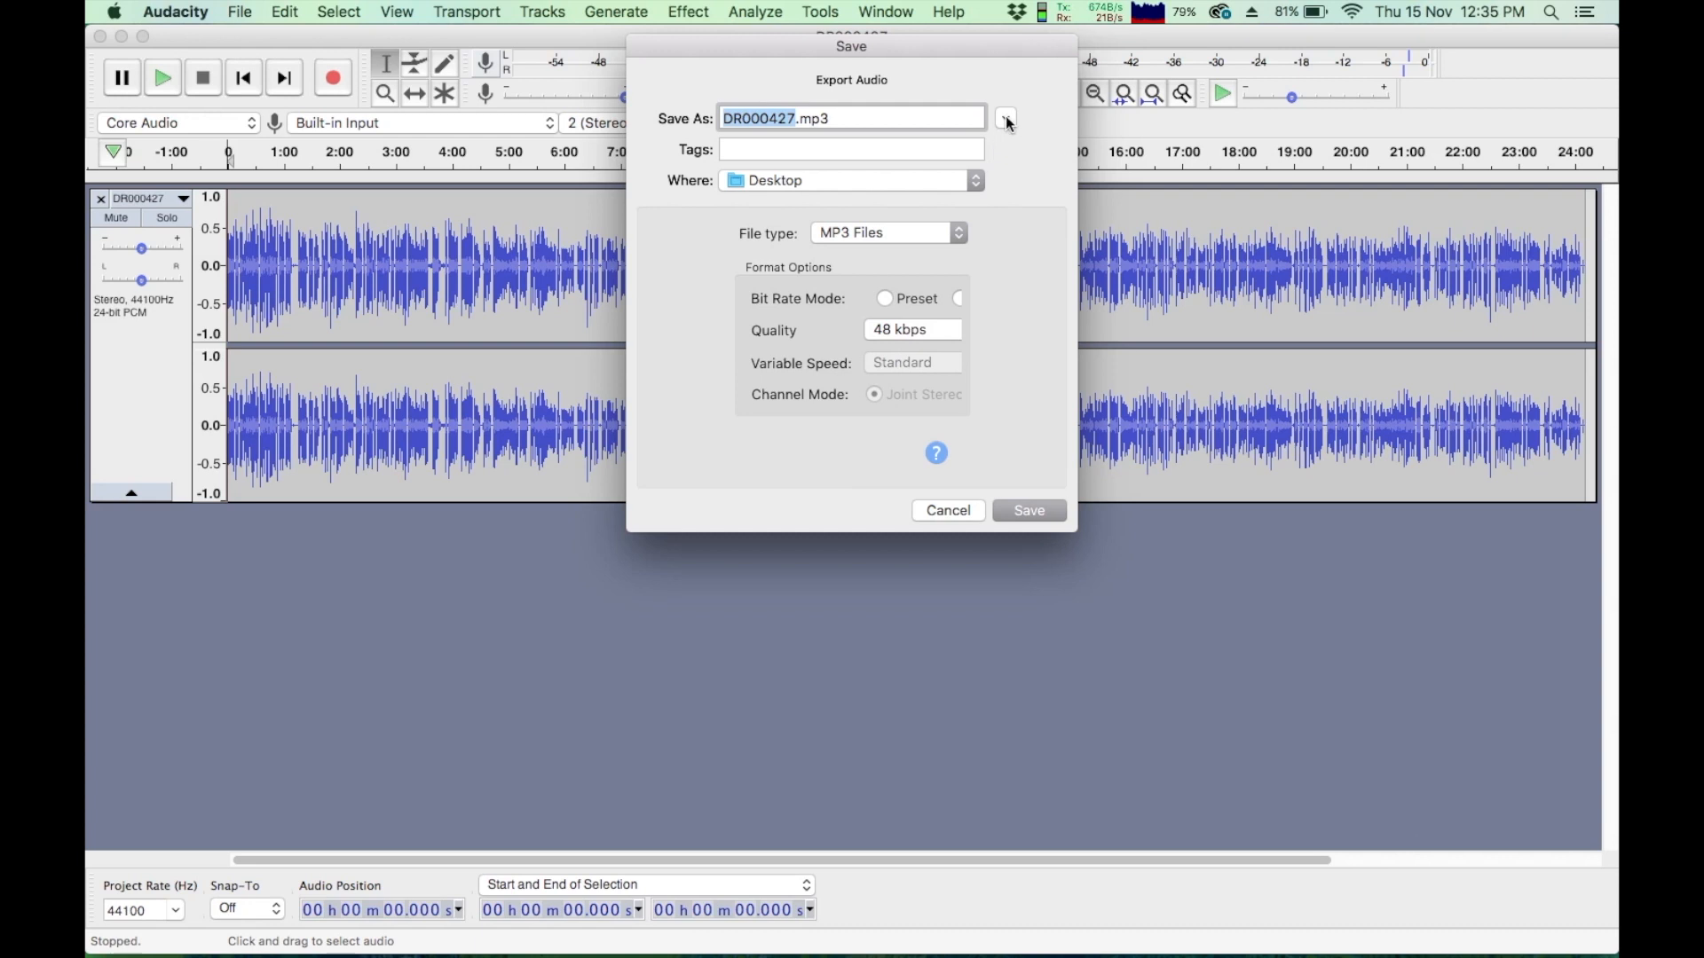
pyautogui.click(1009, 119)
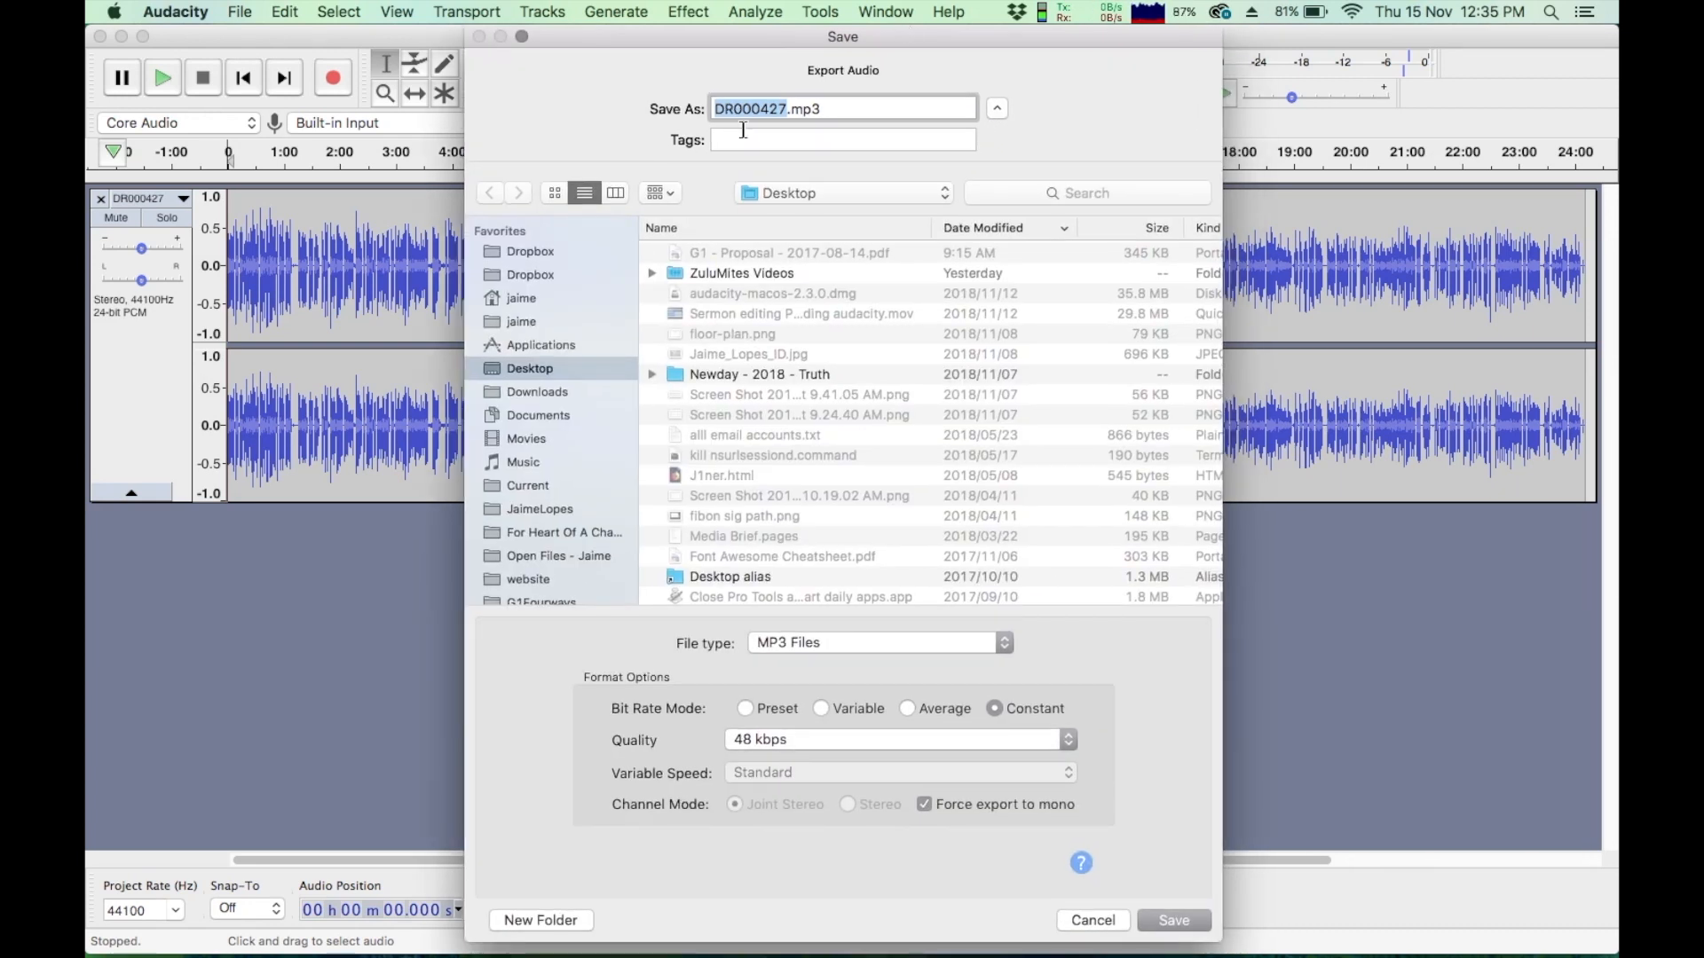
# Step: Choose the Mavericks Exports > lifeverse folder and begin naming the file G1FW
pyautogui.scroll(-5, 539, 477)
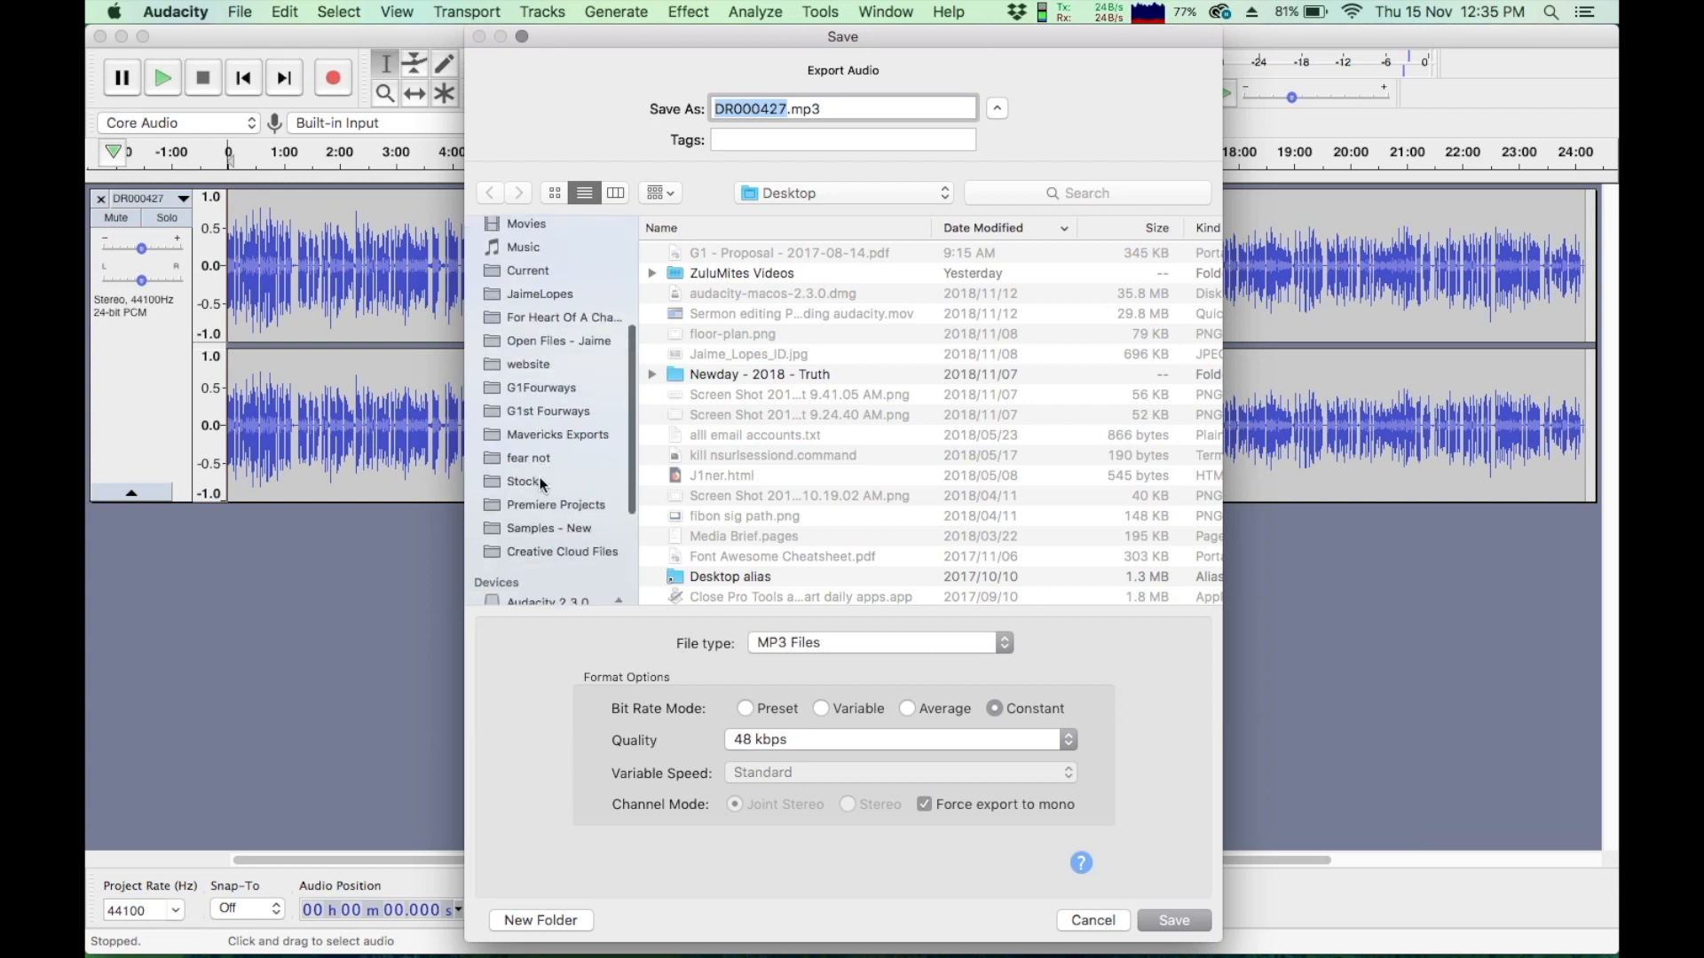
pyautogui.click(558, 435)
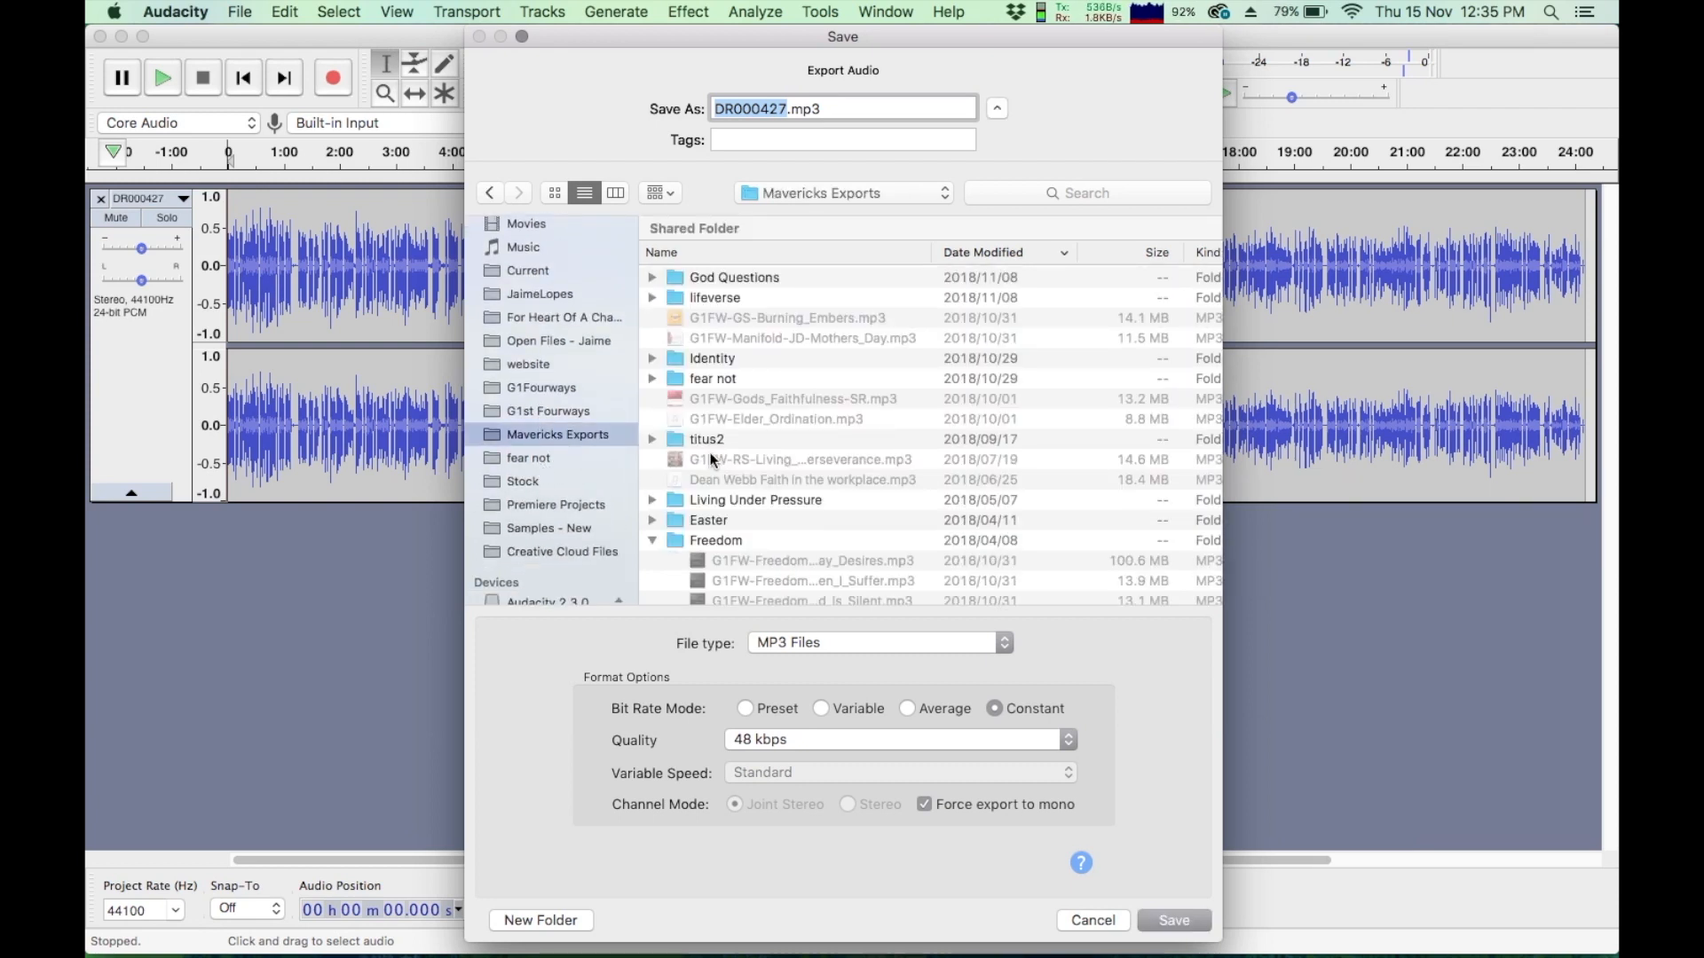
pyautogui.doubleClick(708, 300)
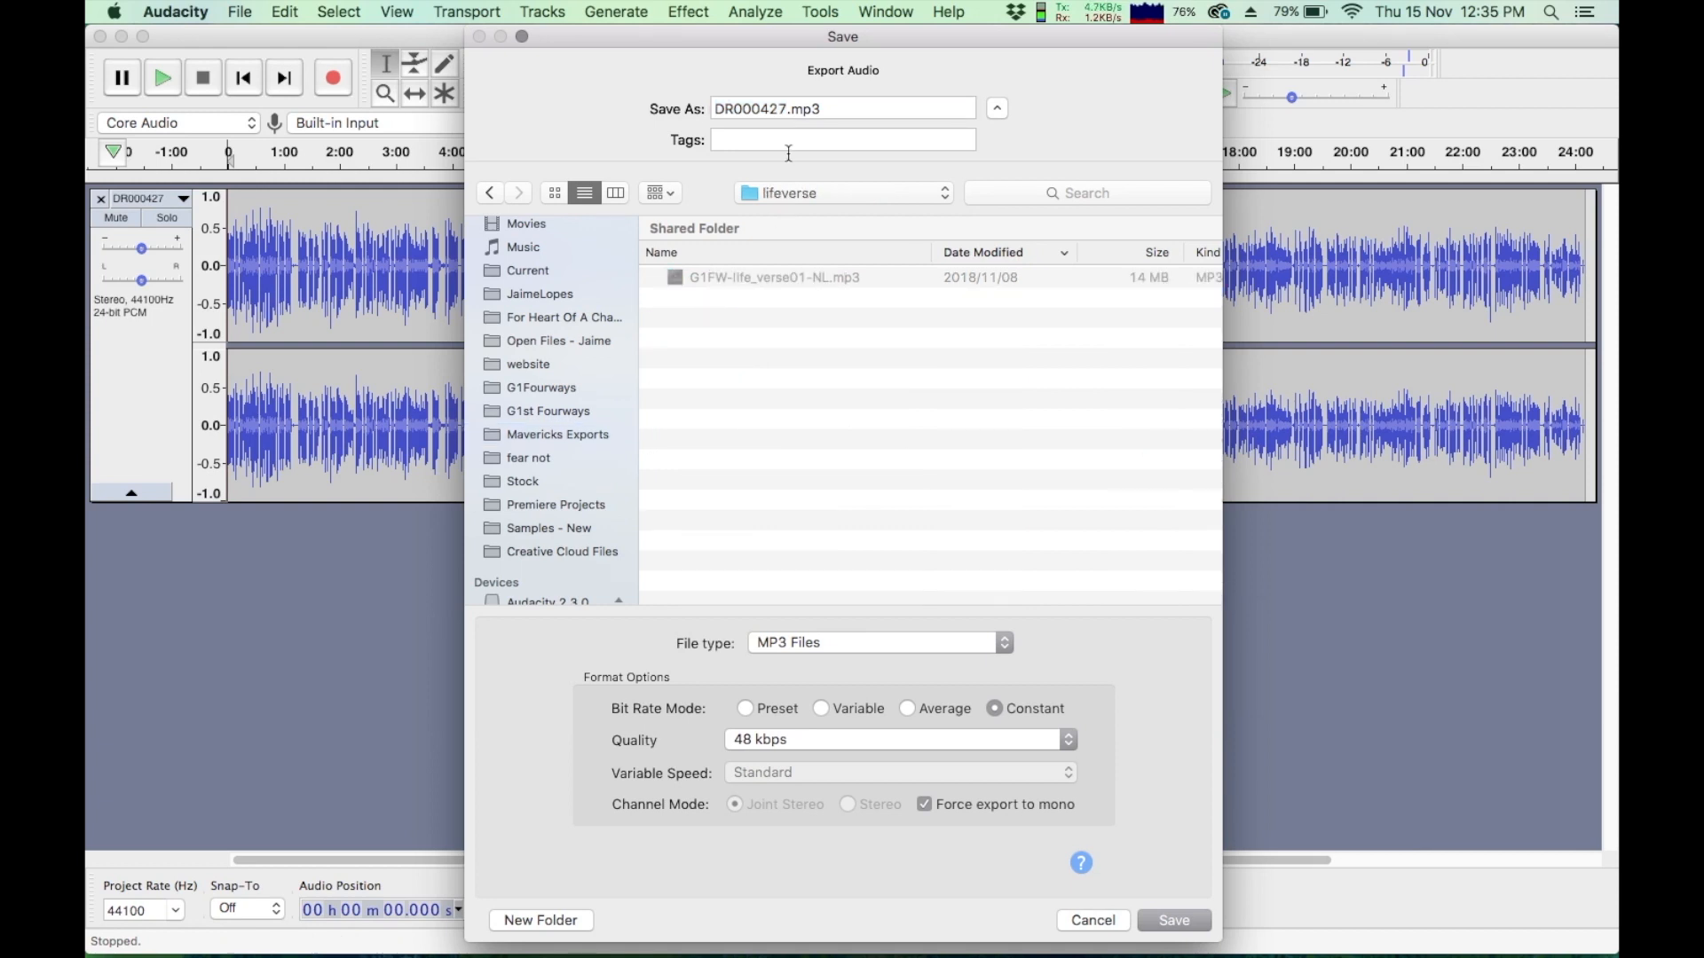
pyautogui.doubleClick(786, 107)
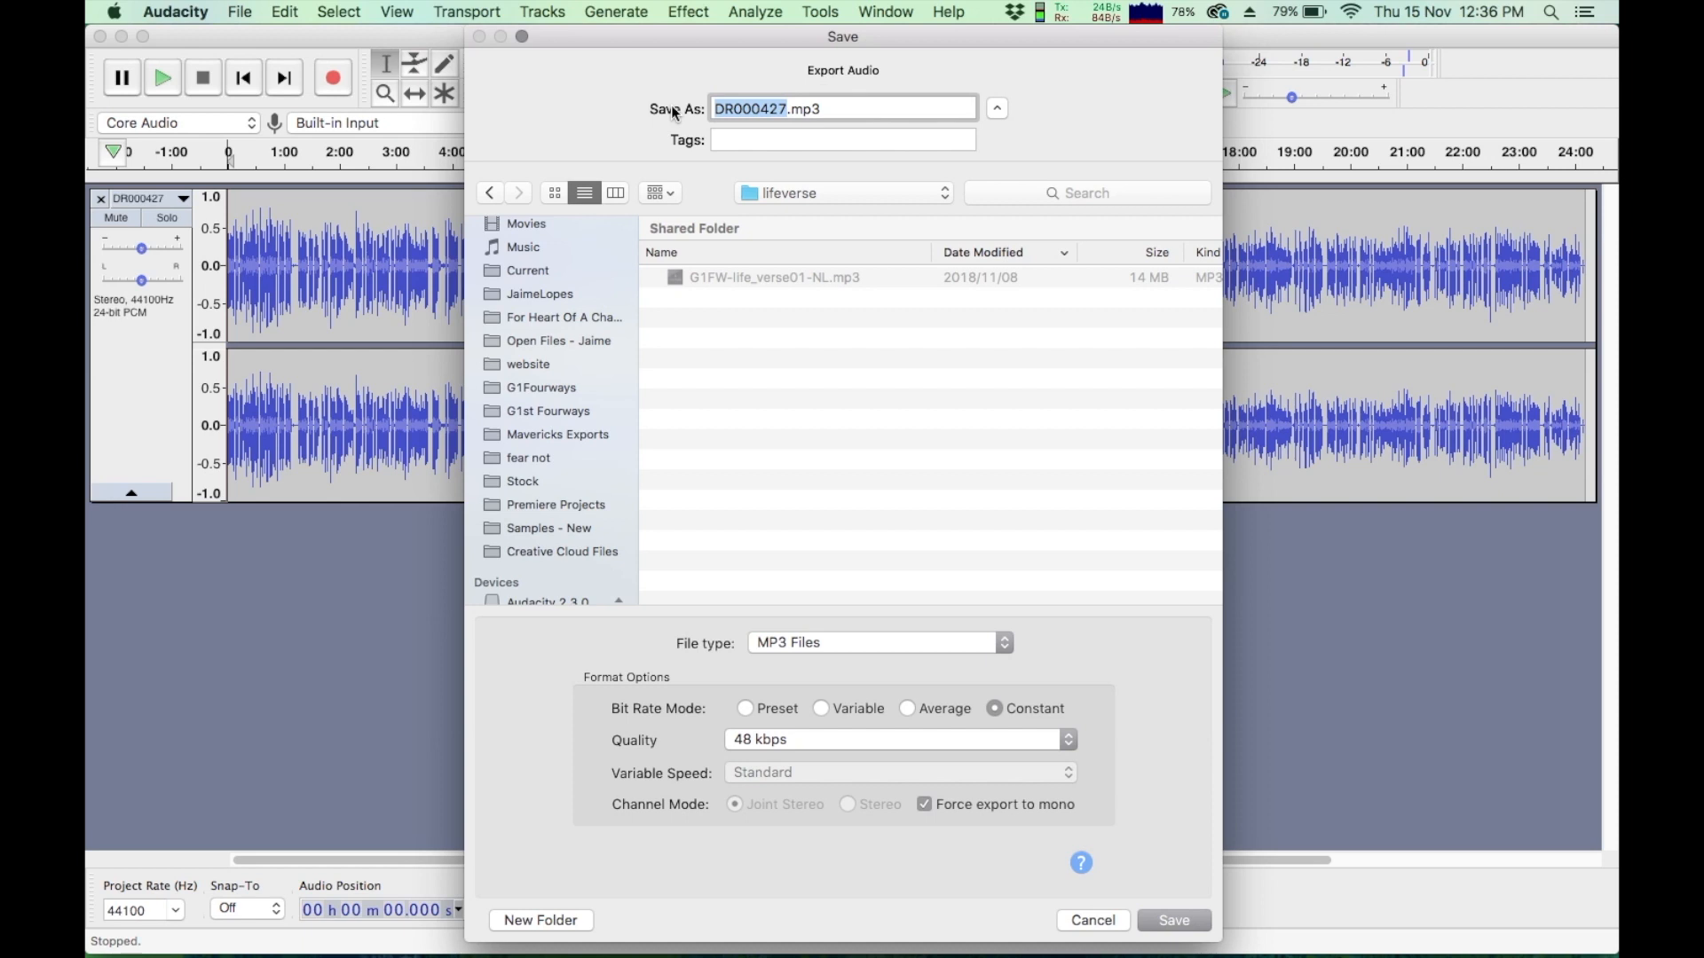
pyautogui.write('G1F')
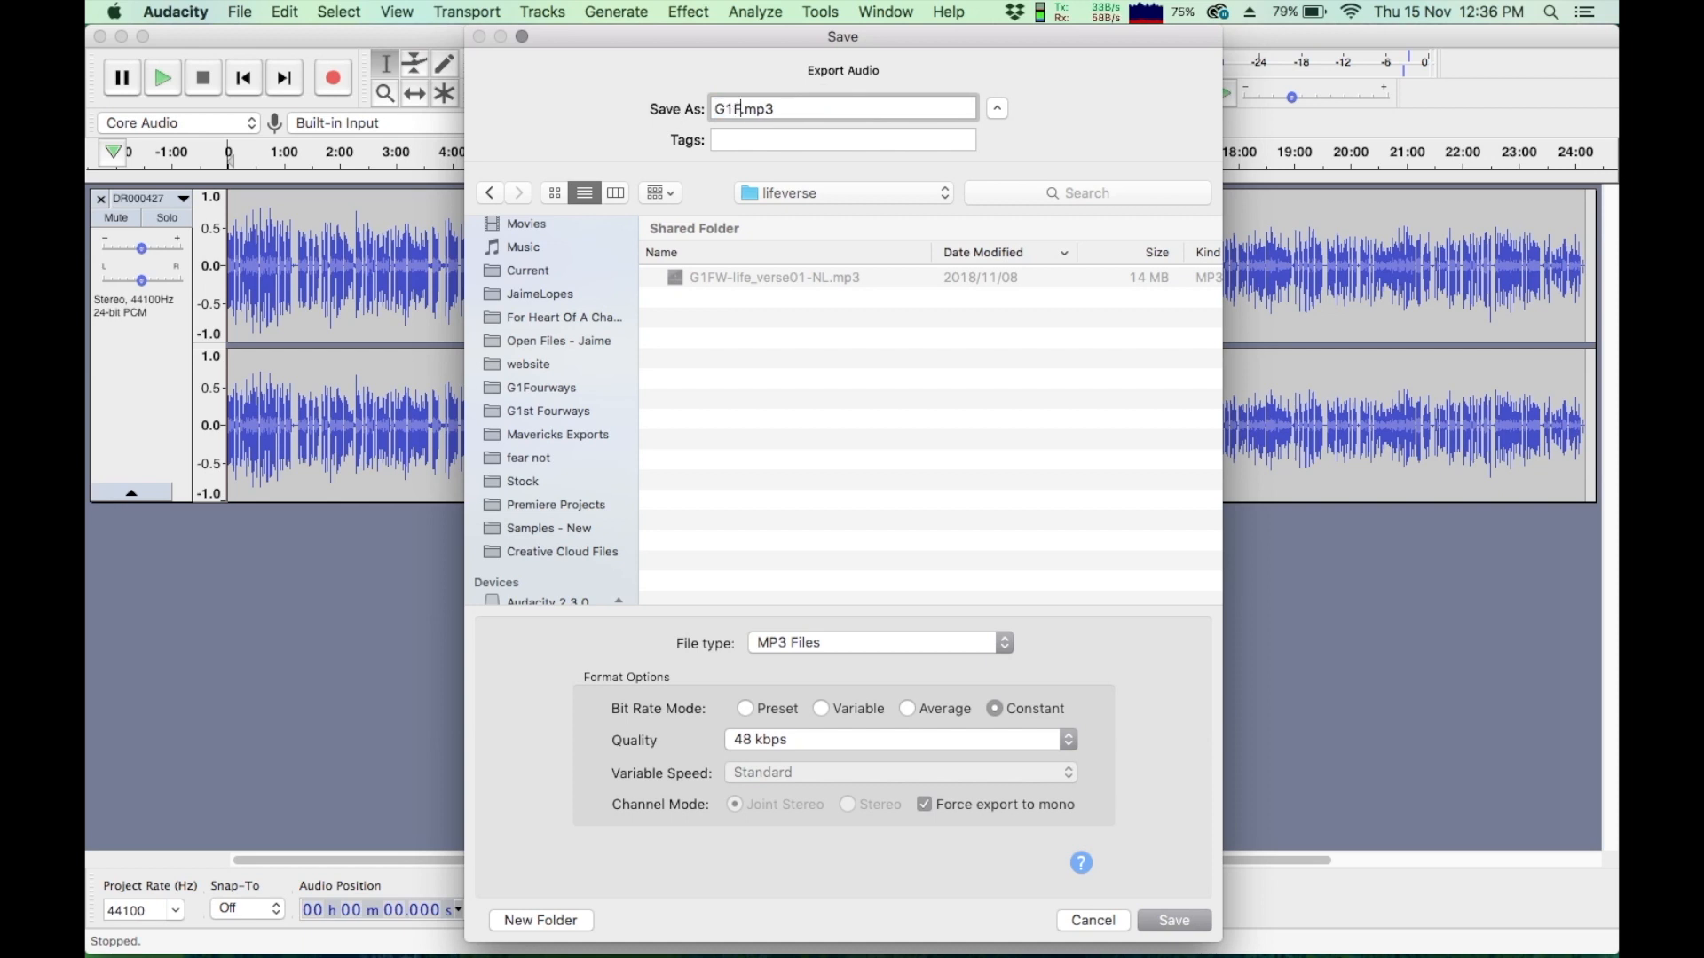
pyautogui.write('W-life_verse02-SW')
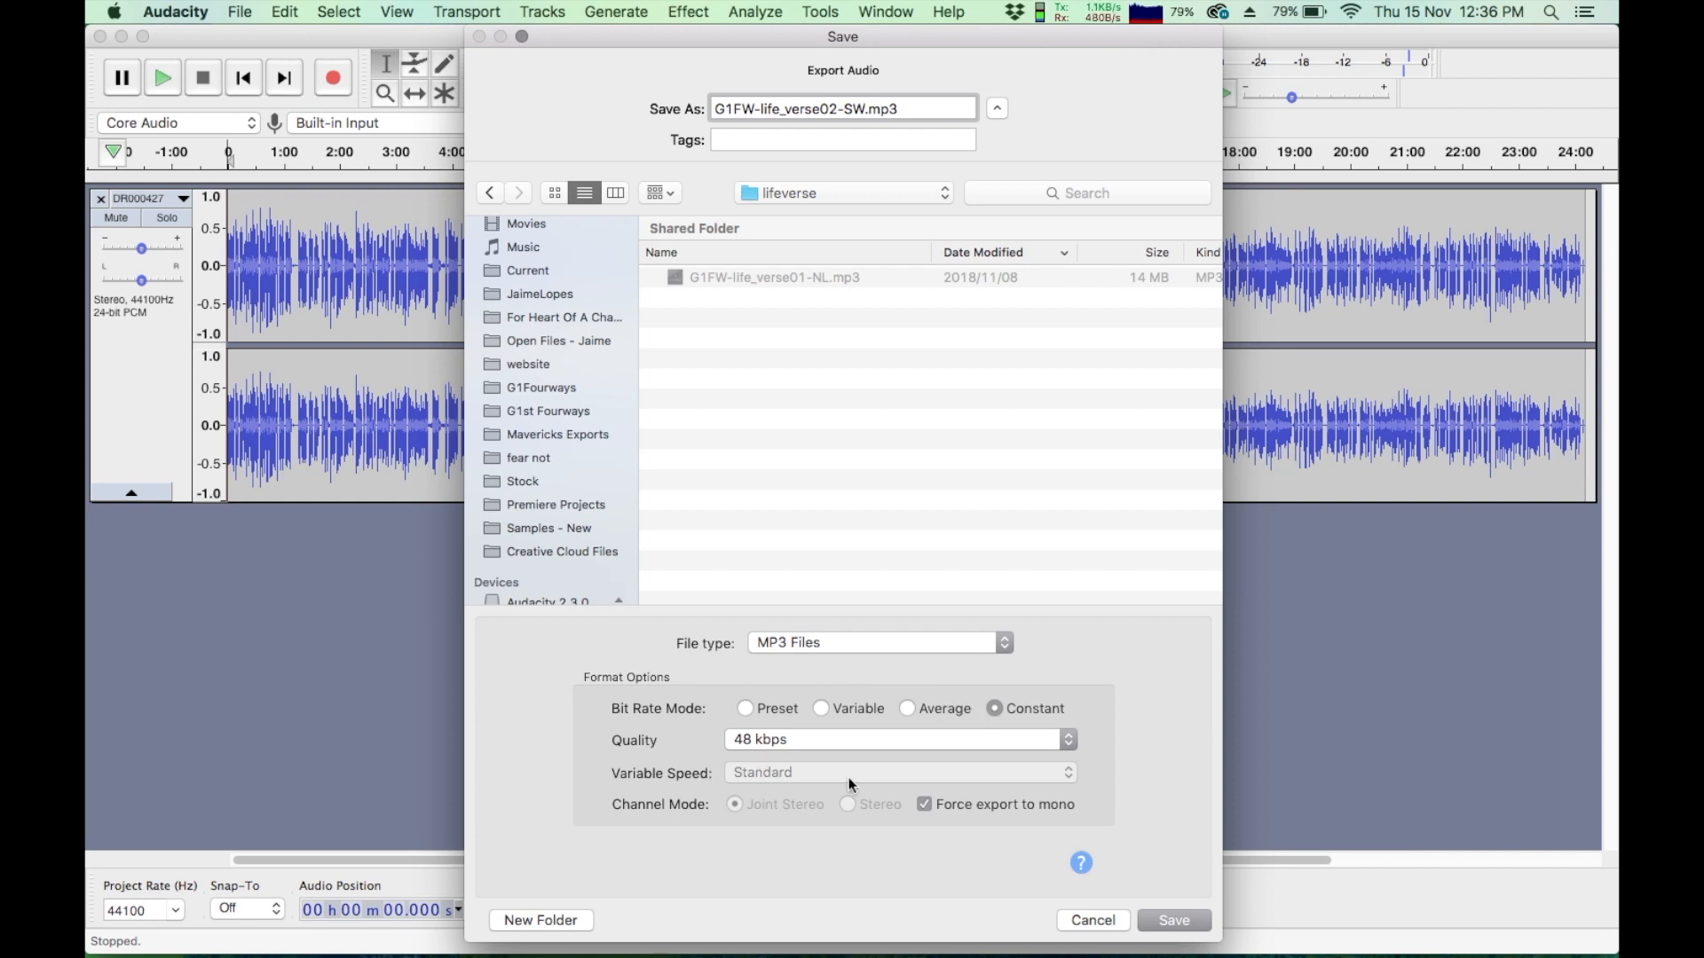
# Step: Keep Force export to mono enabled and save the MP3
pyautogui.click(925, 806)
pyautogui.click(924, 806)
pyautogui.click(1174, 921)
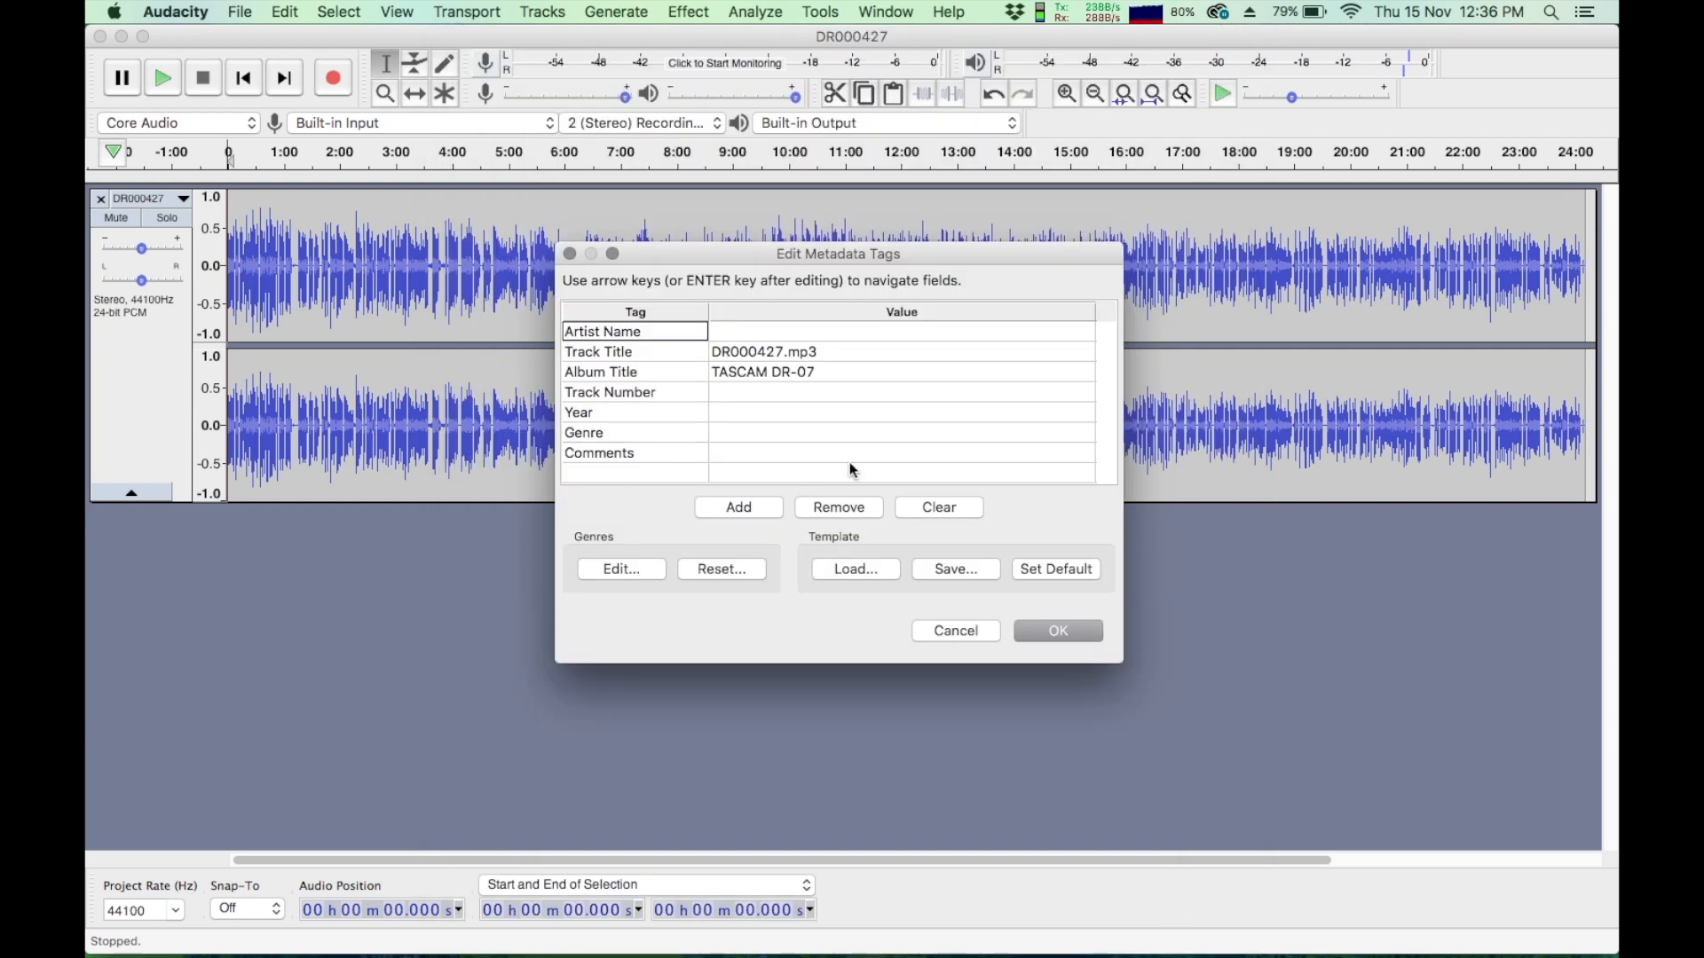
# Step: Tag the artist name, title 'Life Verse Part 2' and album 'Life Verse'
pyautogui.click(736, 329)
pyautogui.click(736, 329)
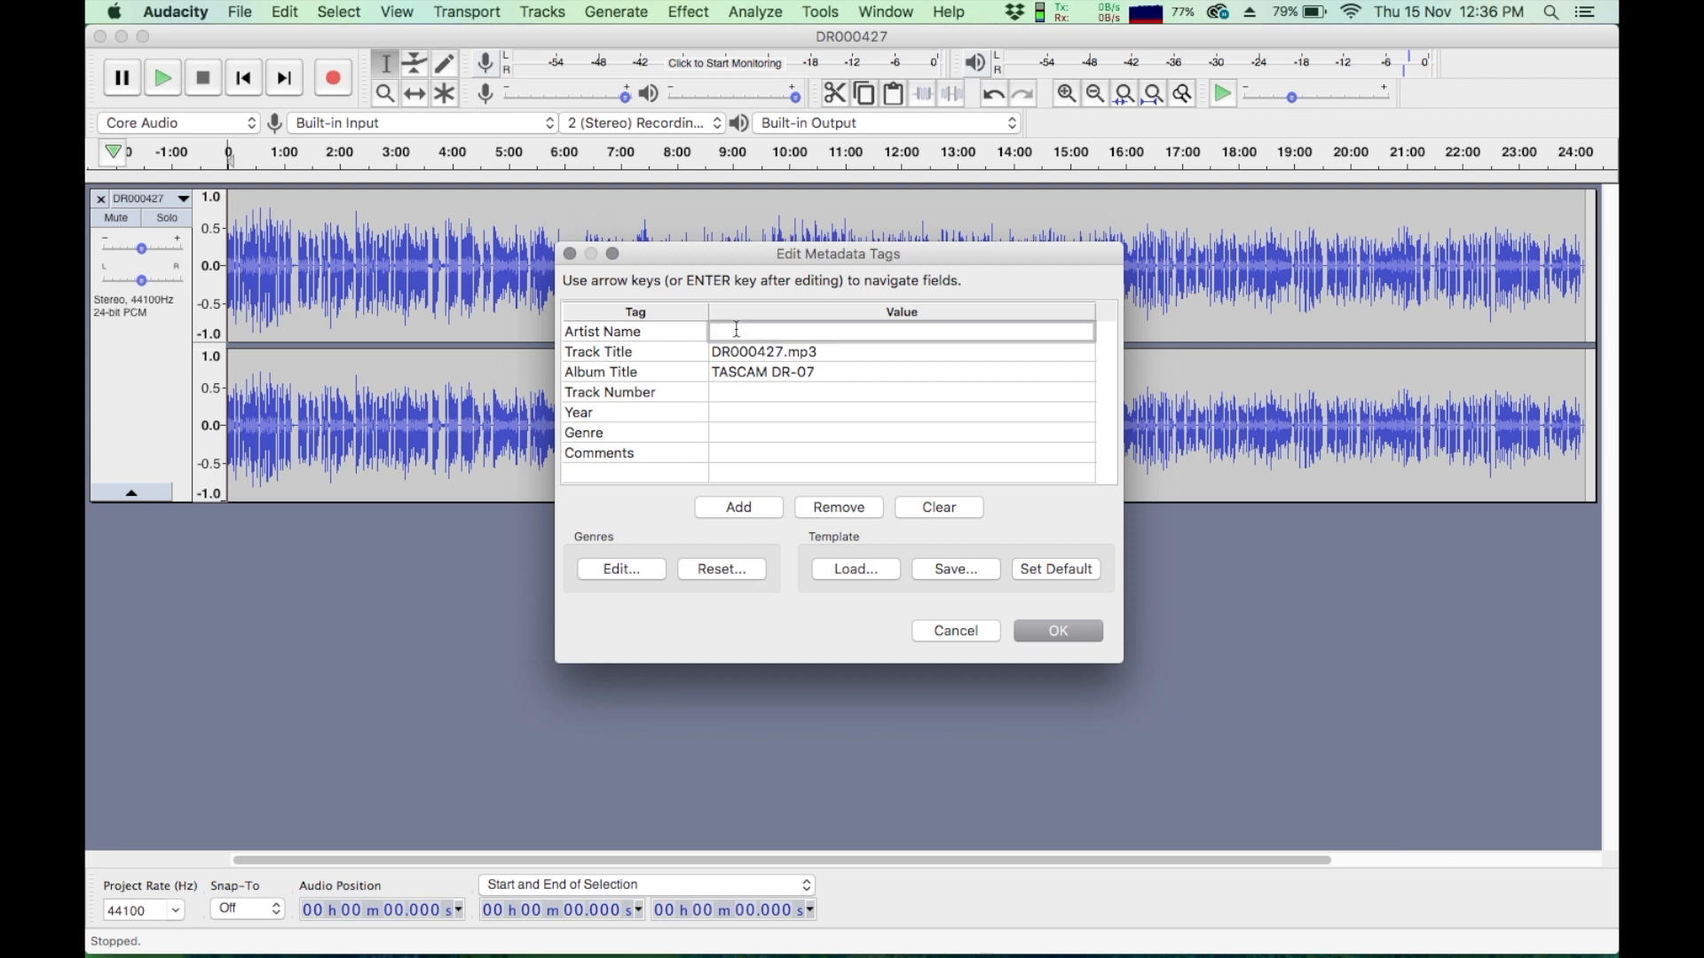
pyautogui.click(834, 349)
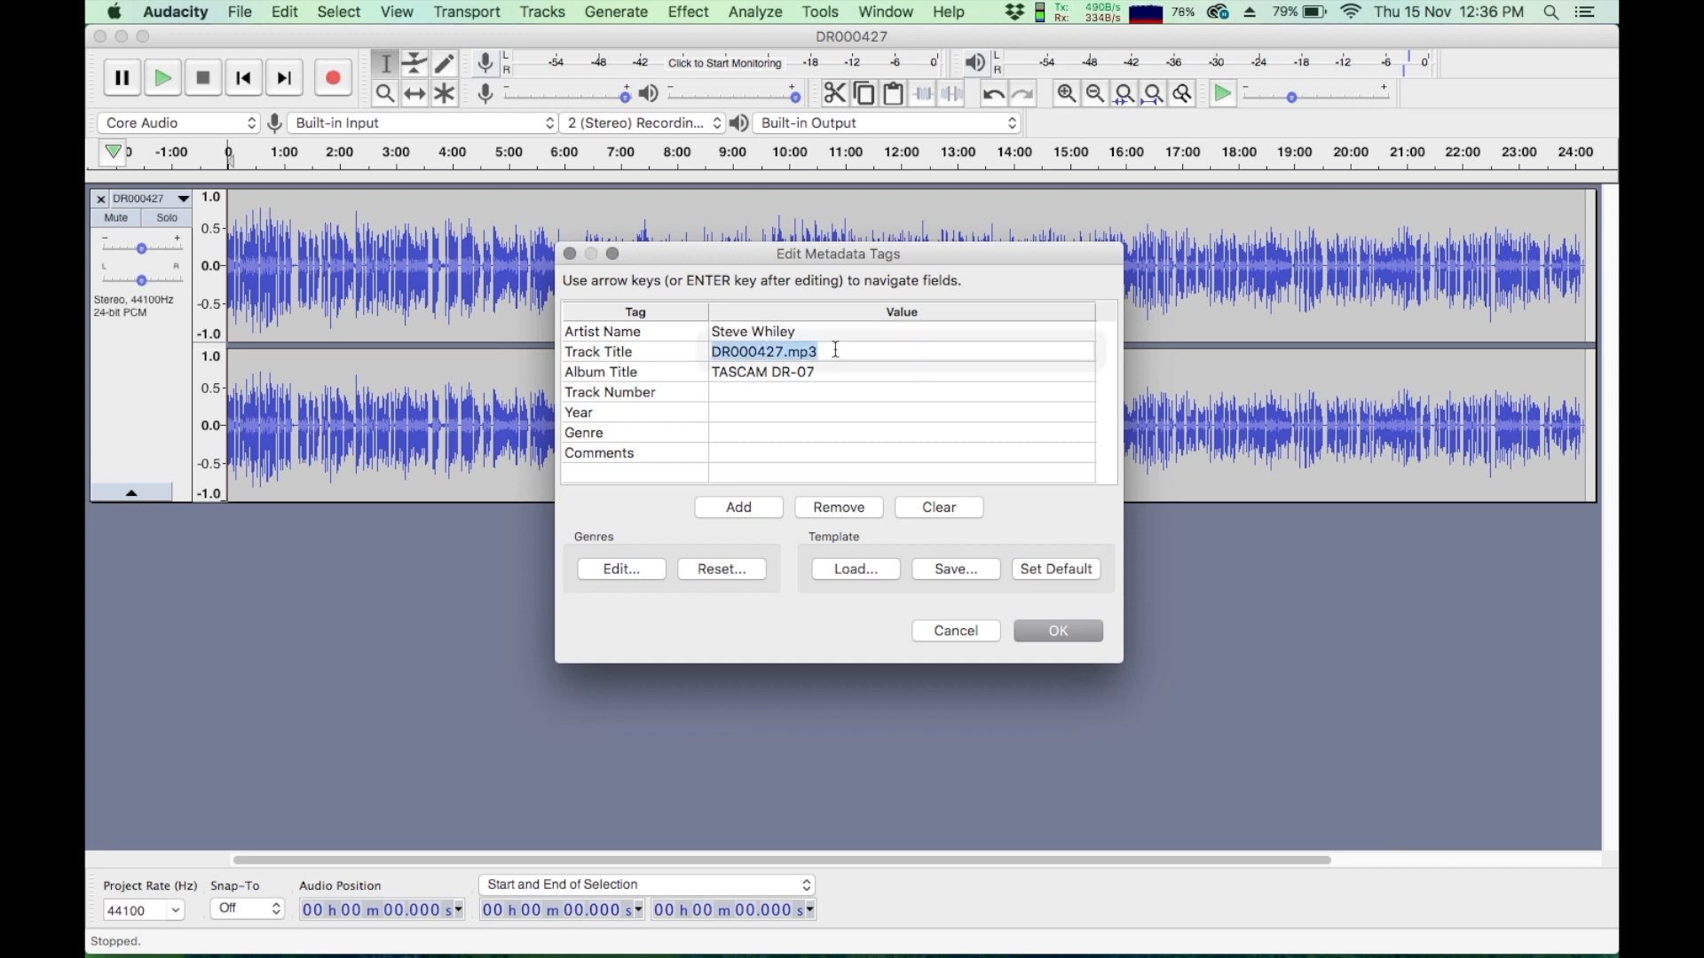
pyautogui.write('Life ')
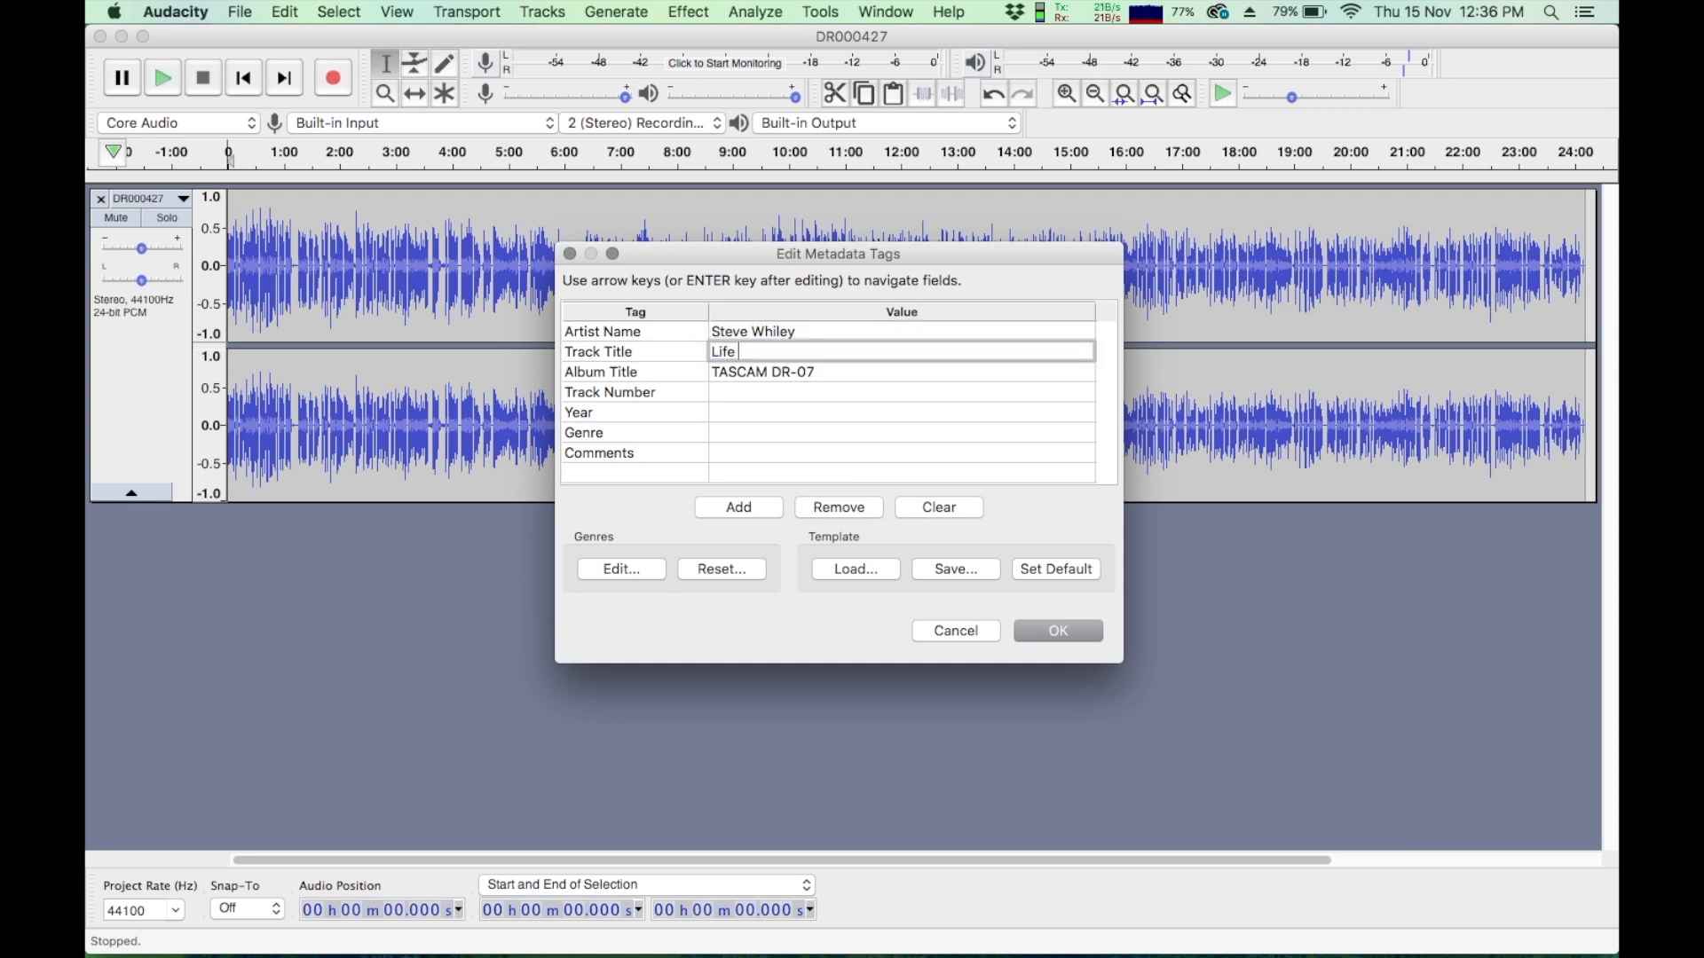
pyautogui.write('Verse Part 2')
pyautogui.click(785, 375)
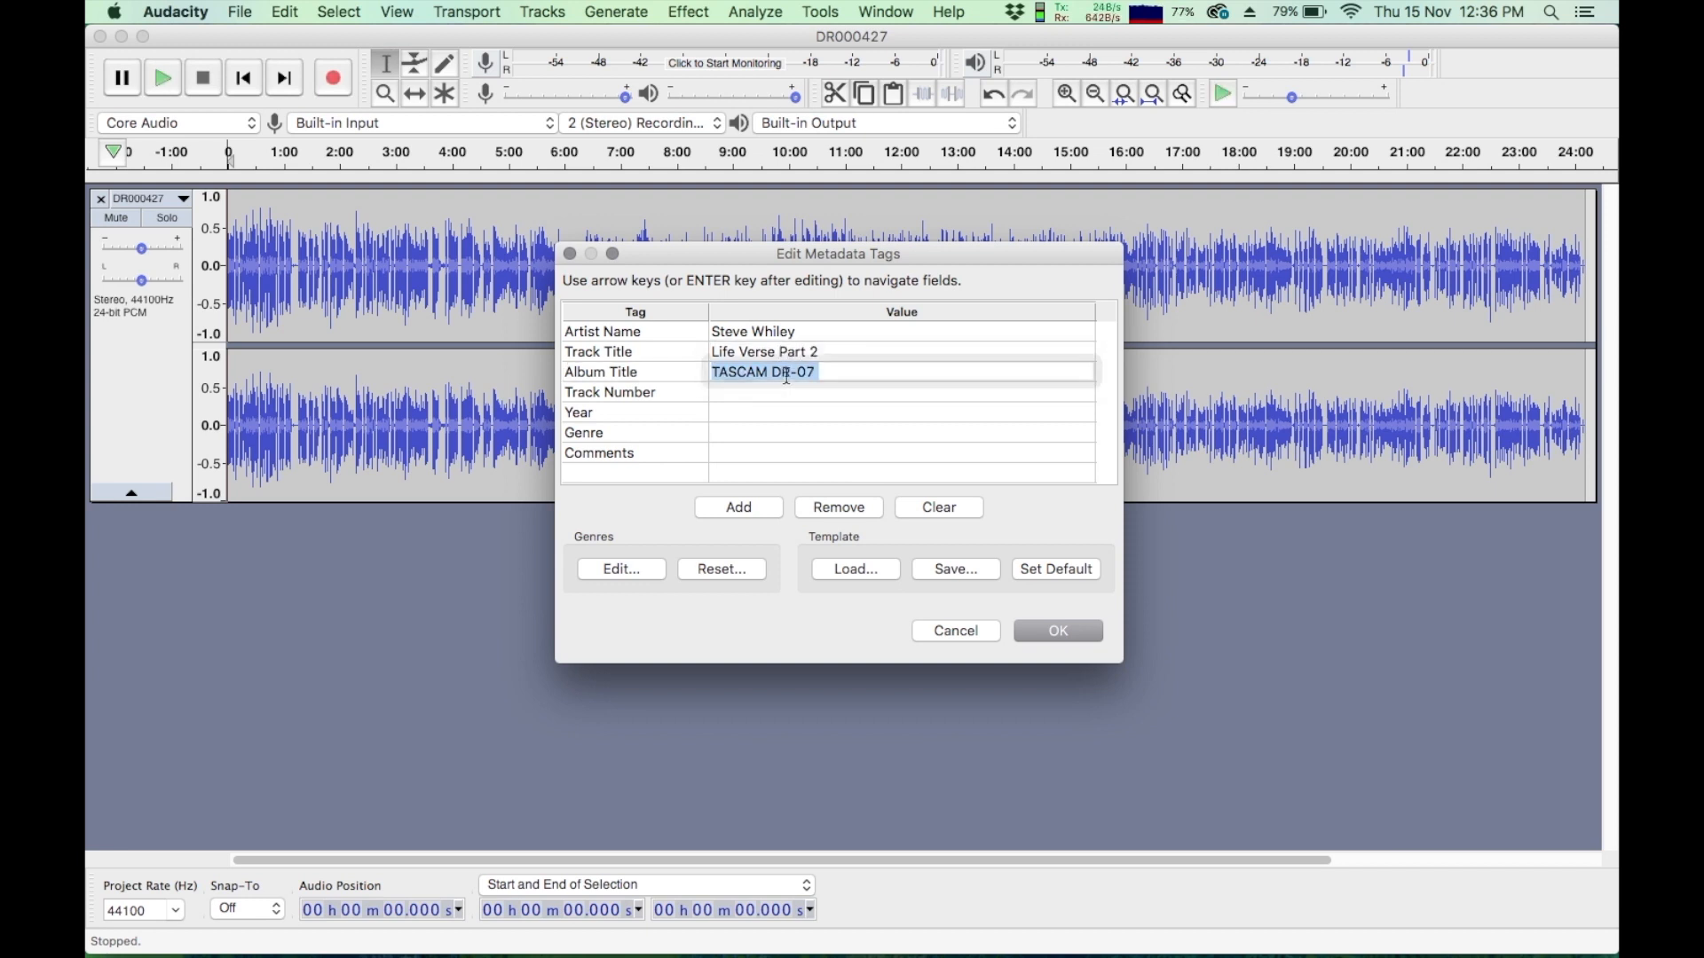
pyautogui.write('Life')
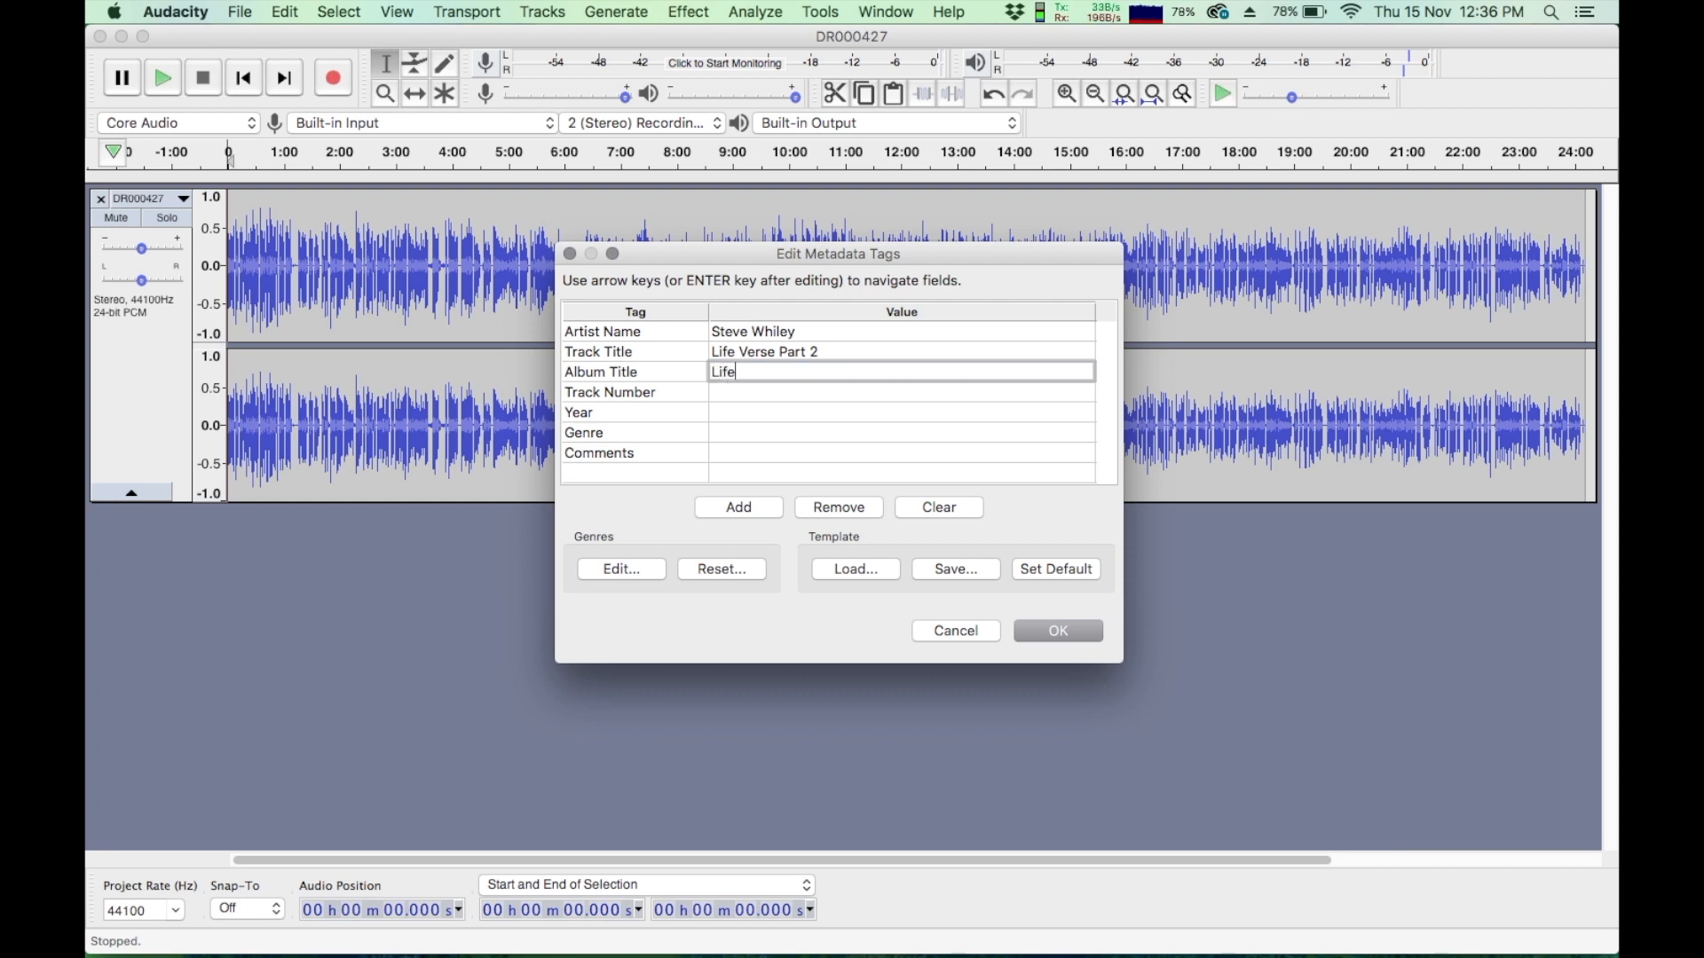
pyautogui.write(' Verse')
# Step: Tag track 2, year 2018, genre Speech and the website comment, then confirm the export
pyautogui.click(771, 394)
pyautogui.write('2')
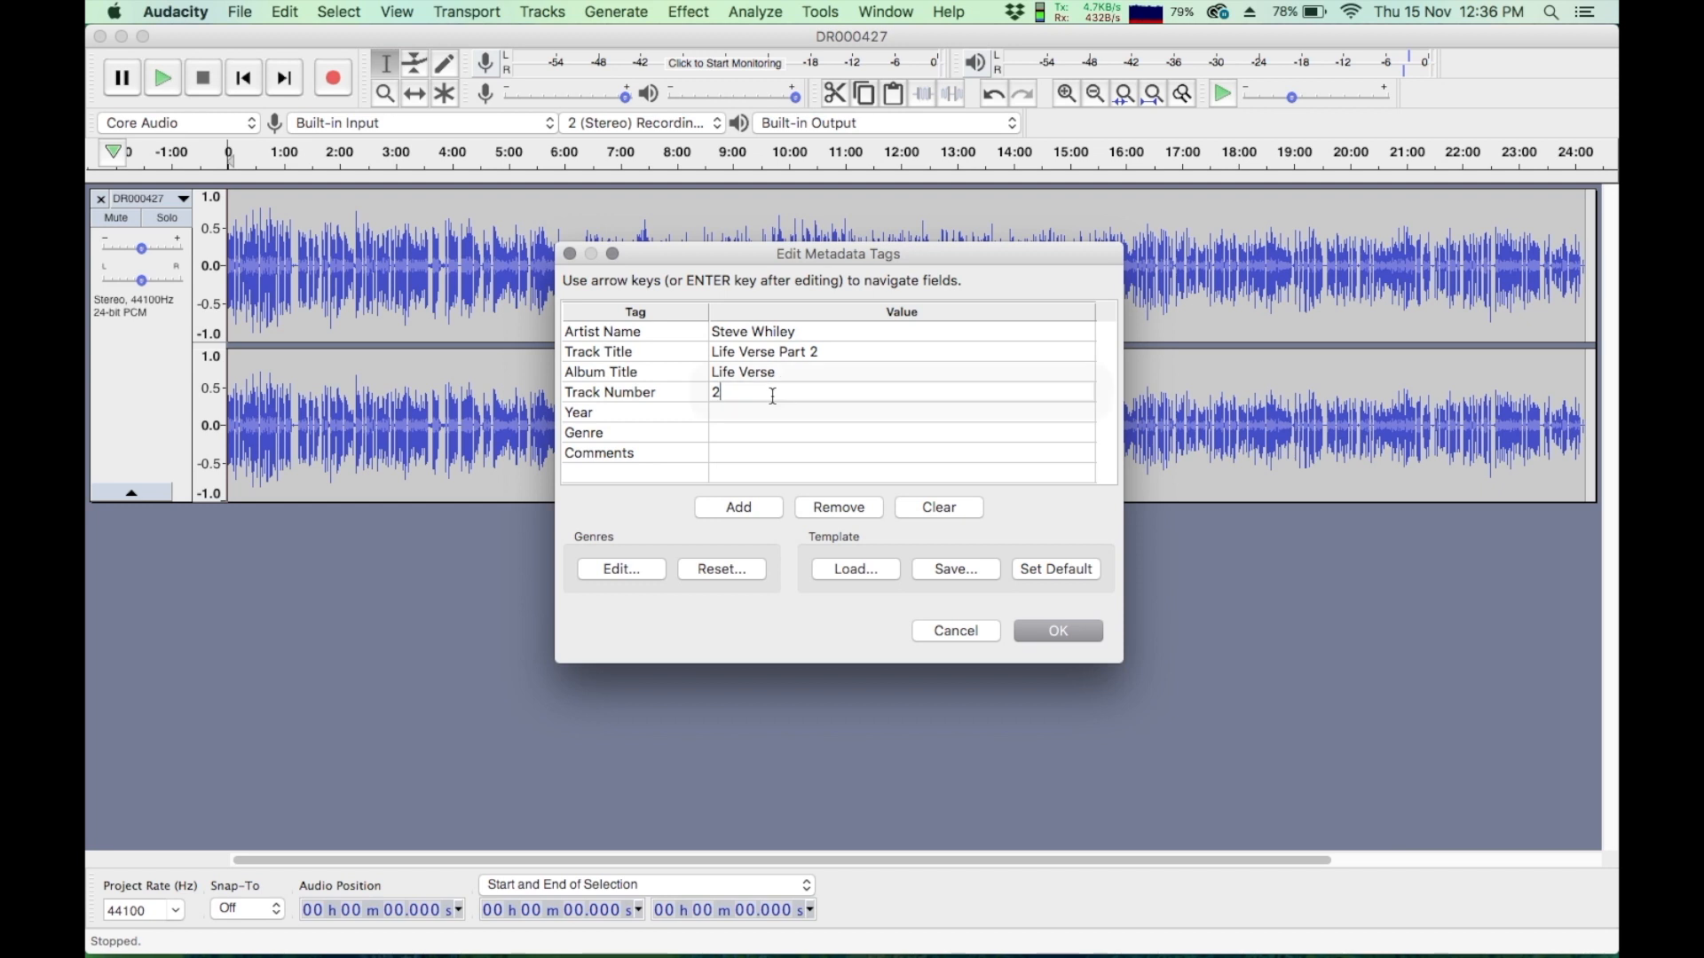
pyautogui.click(764, 412)
pyautogui.write('2018')
pyautogui.click(760, 434)
pyautogui.write('Speech')
pyautogui.click(755, 455)
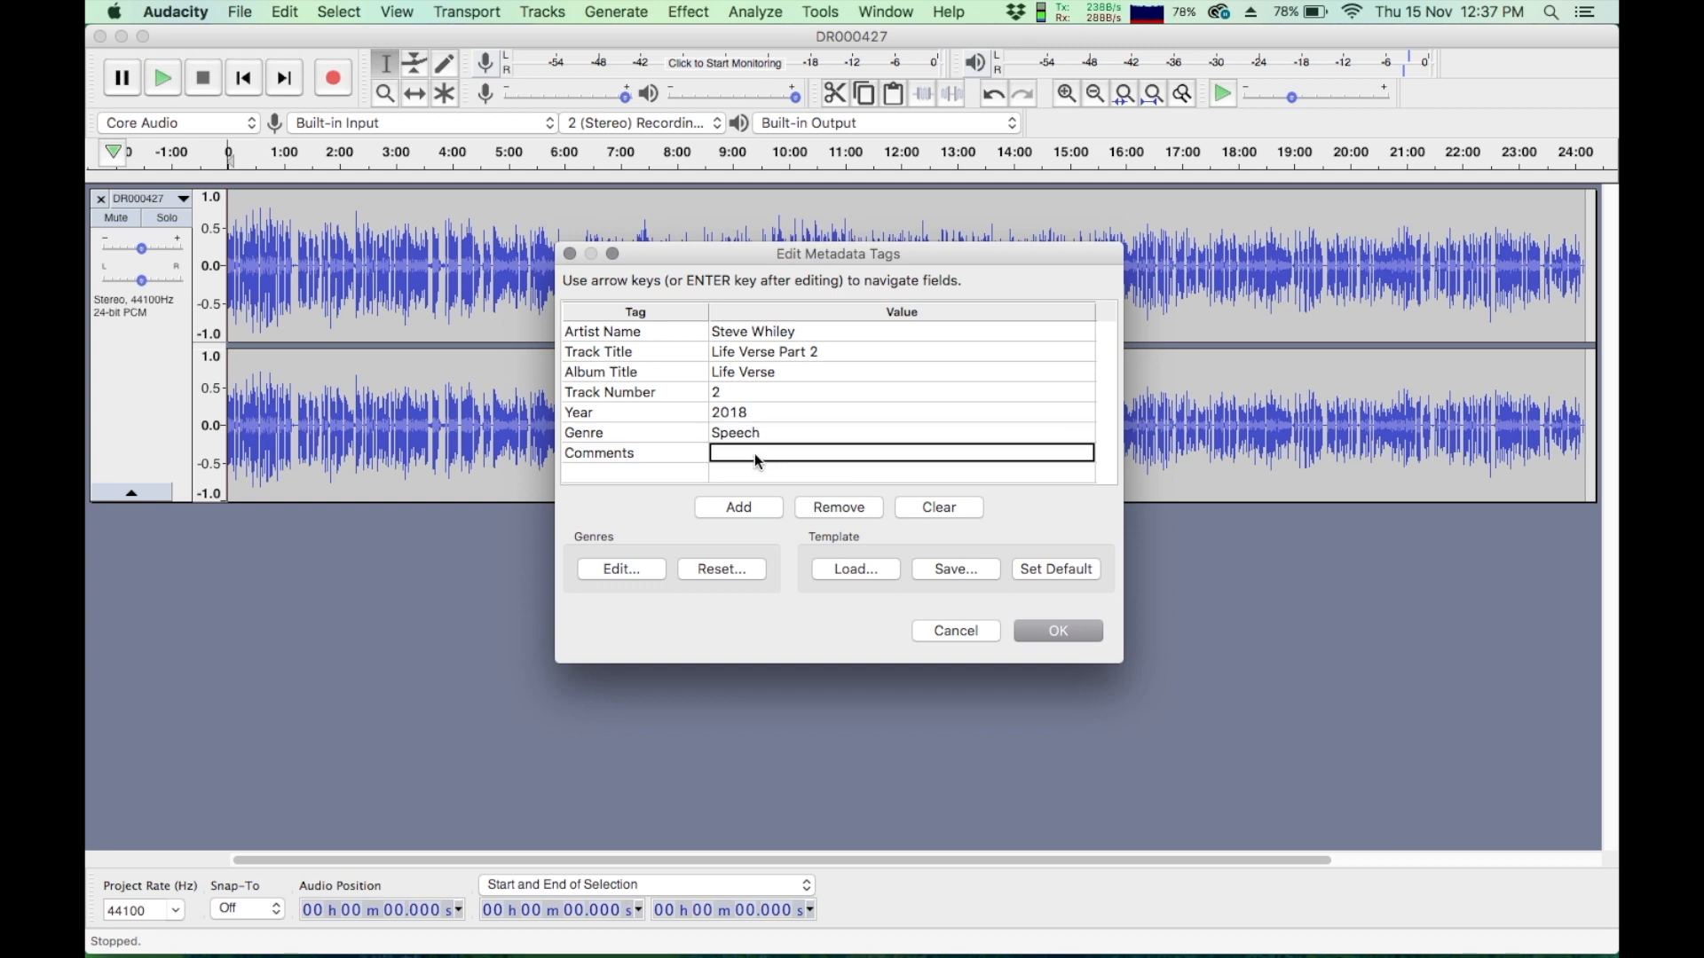
pyautogui.write('http')
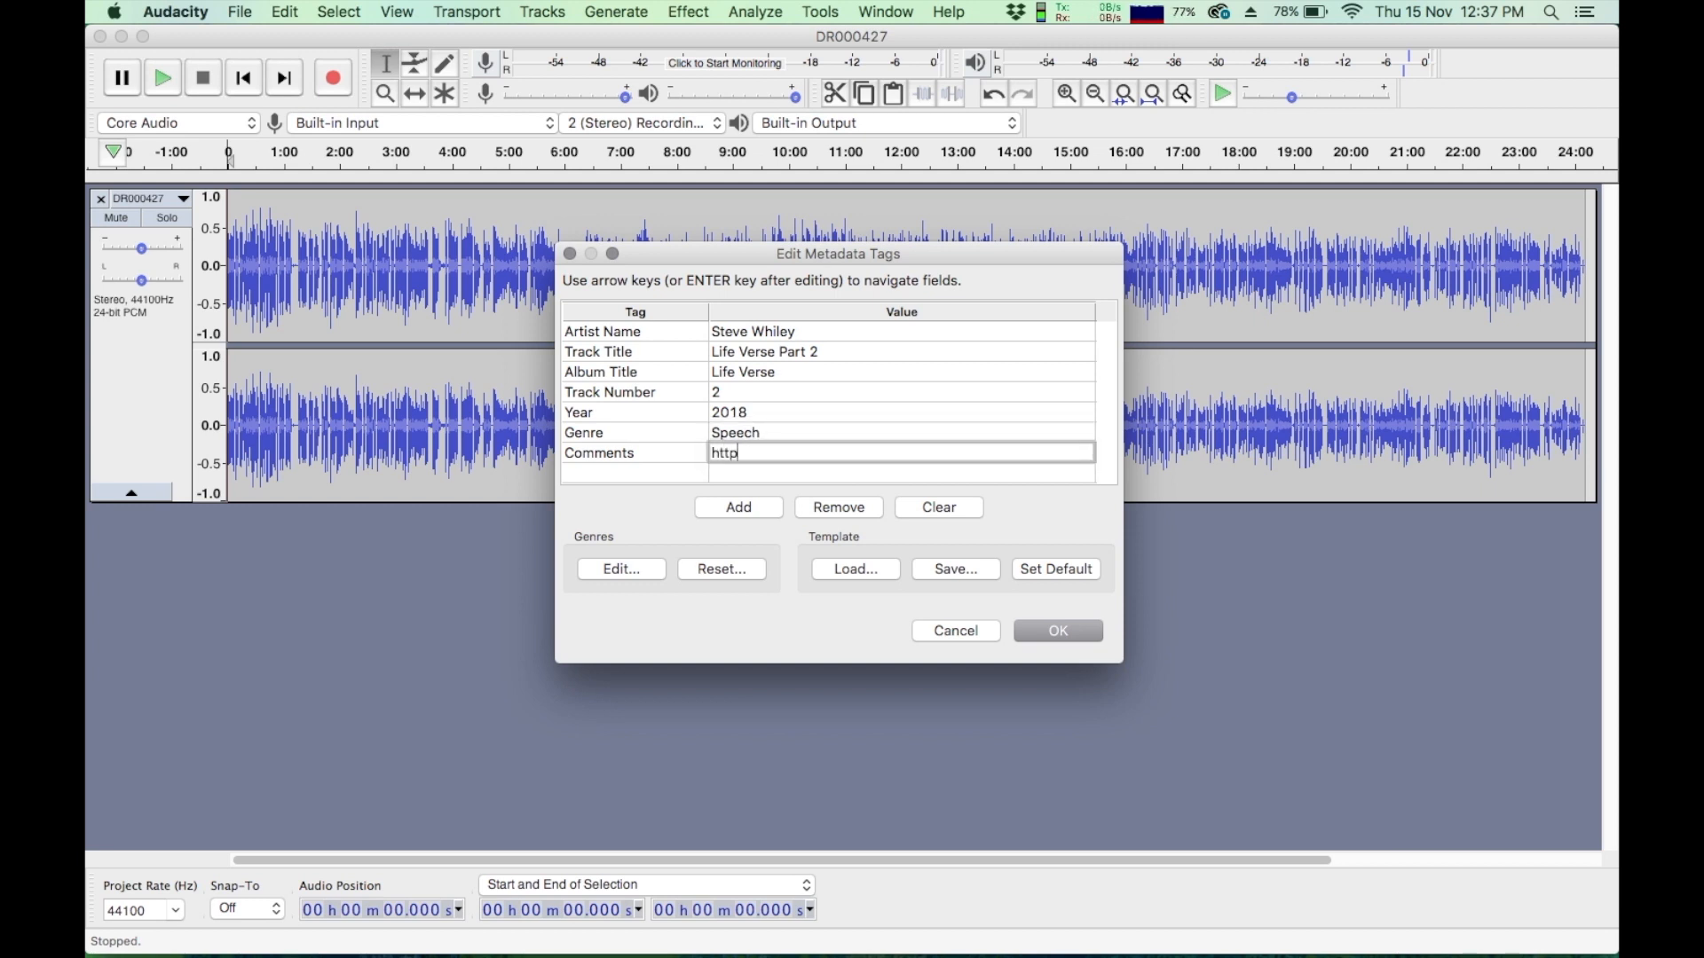
pyautogui.write('://godfirstfourways.co.za')
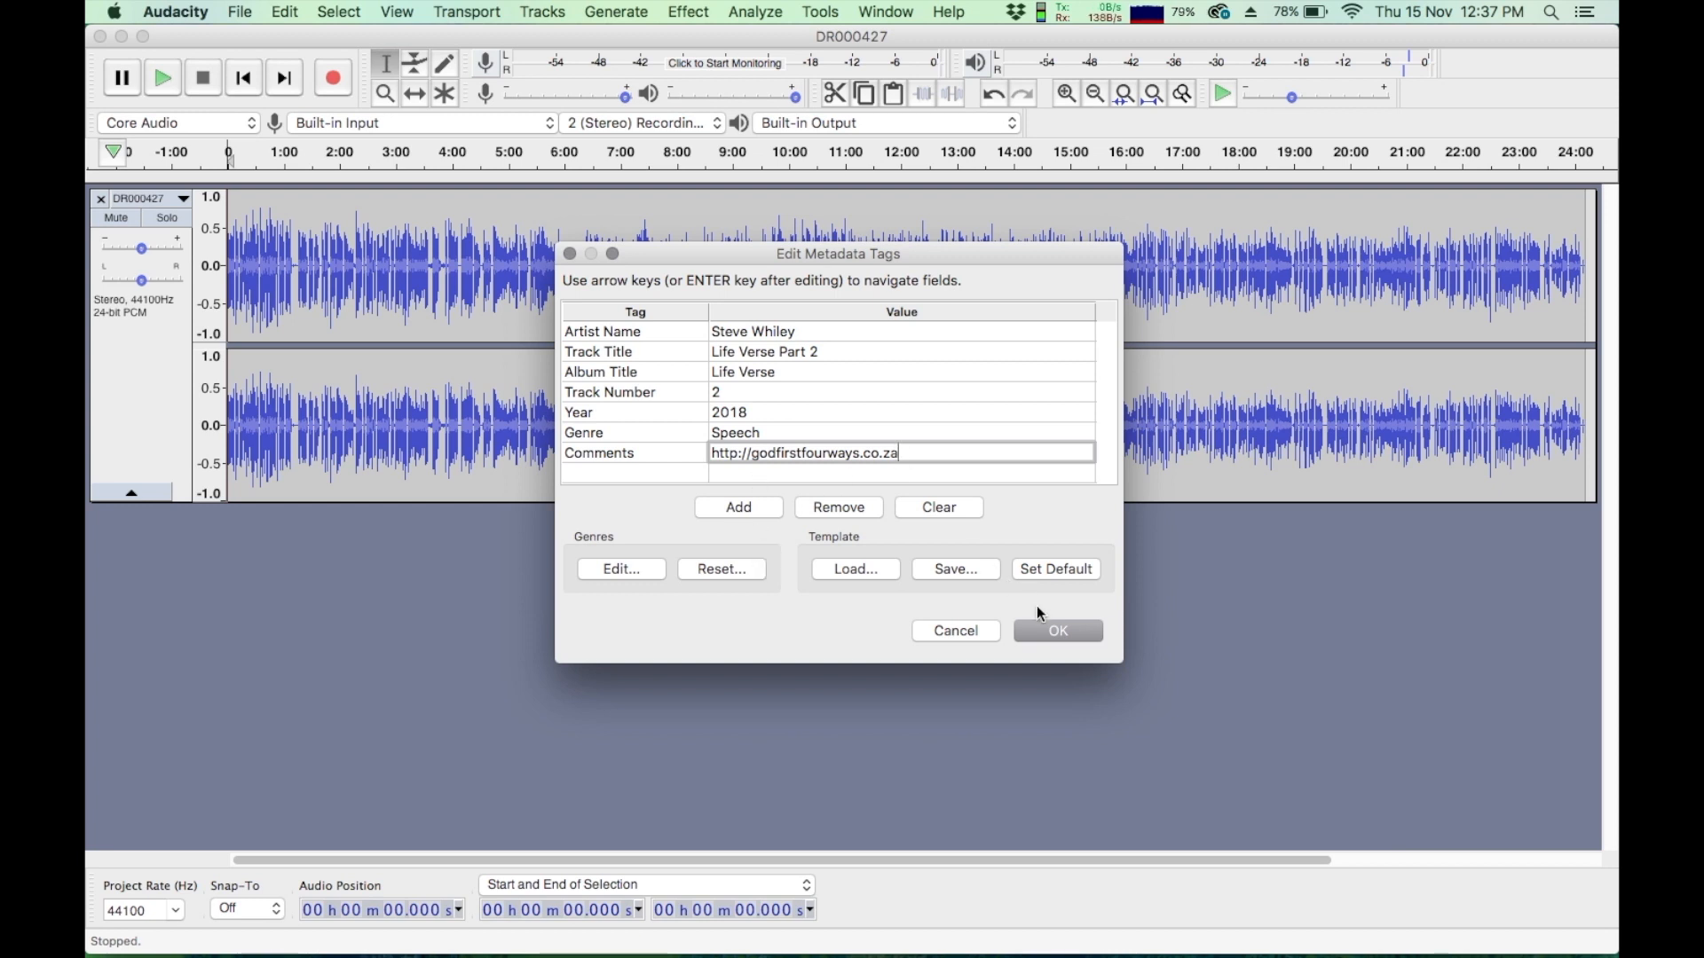
pyautogui.click(1053, 636)
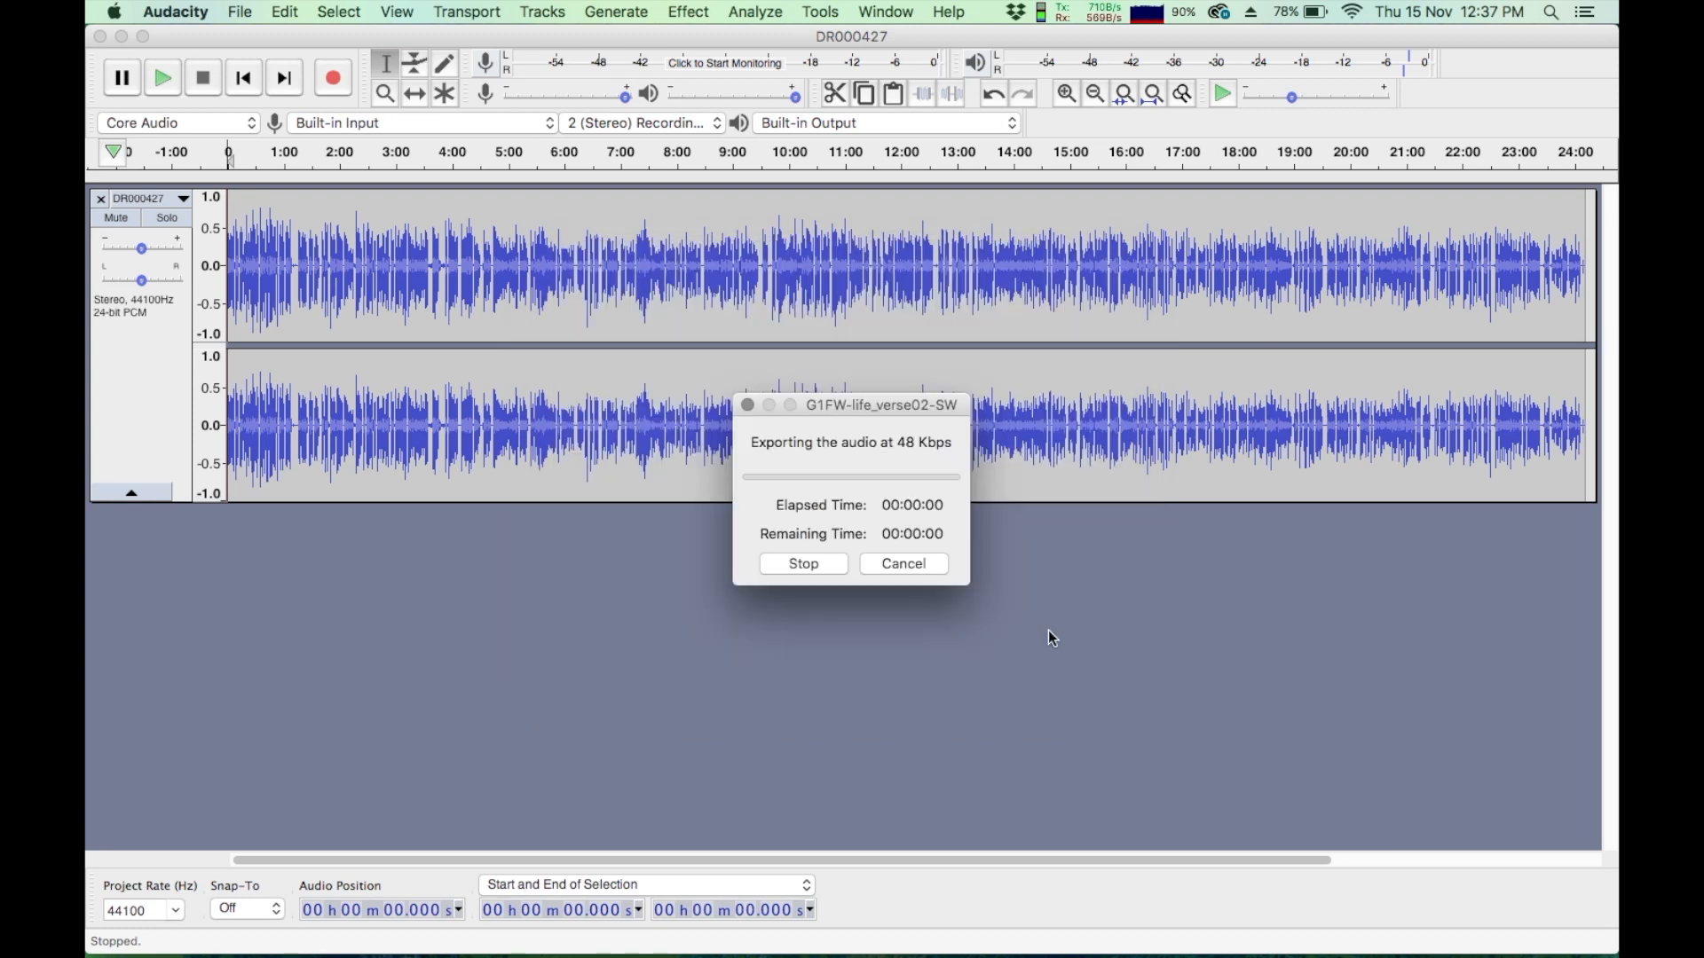
pyautogui.moveTo(874, 405); pyautogui.dragTo(831, 344)
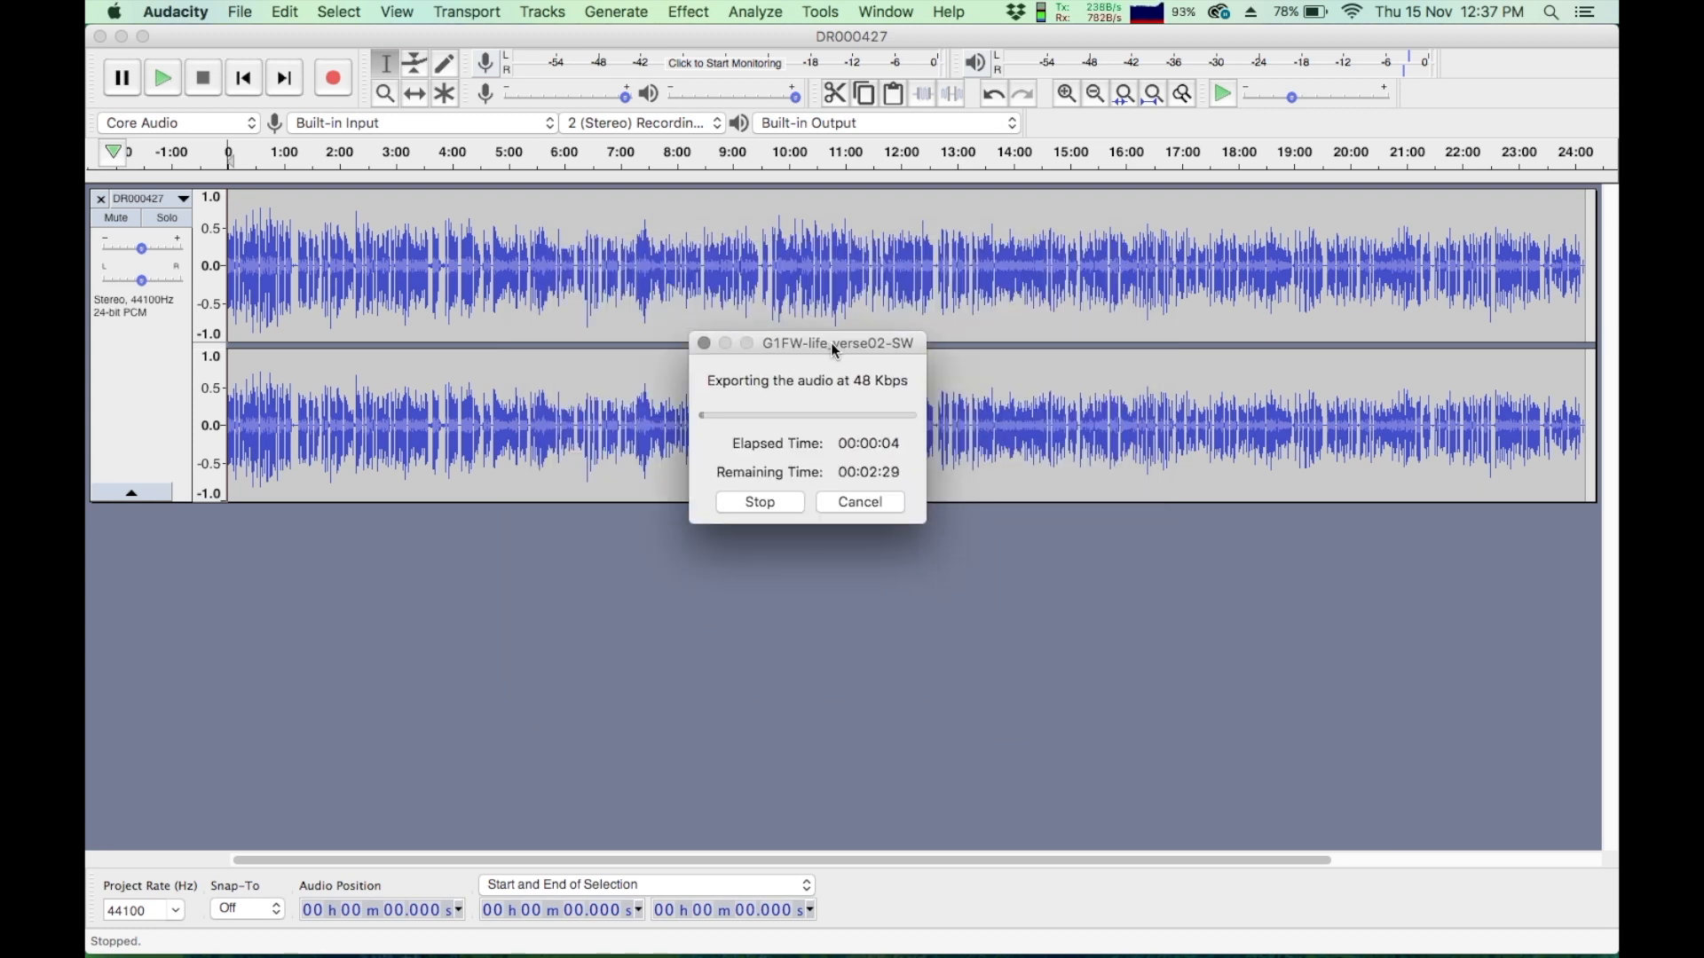